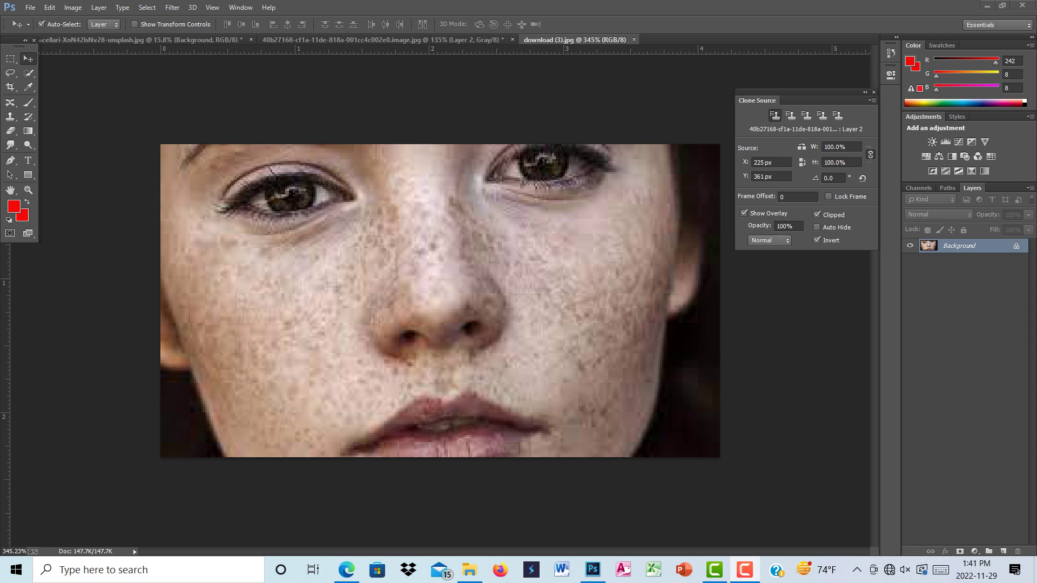
- Add a new empty layer above the Background and activate the Spot Healing Brush
key("j")
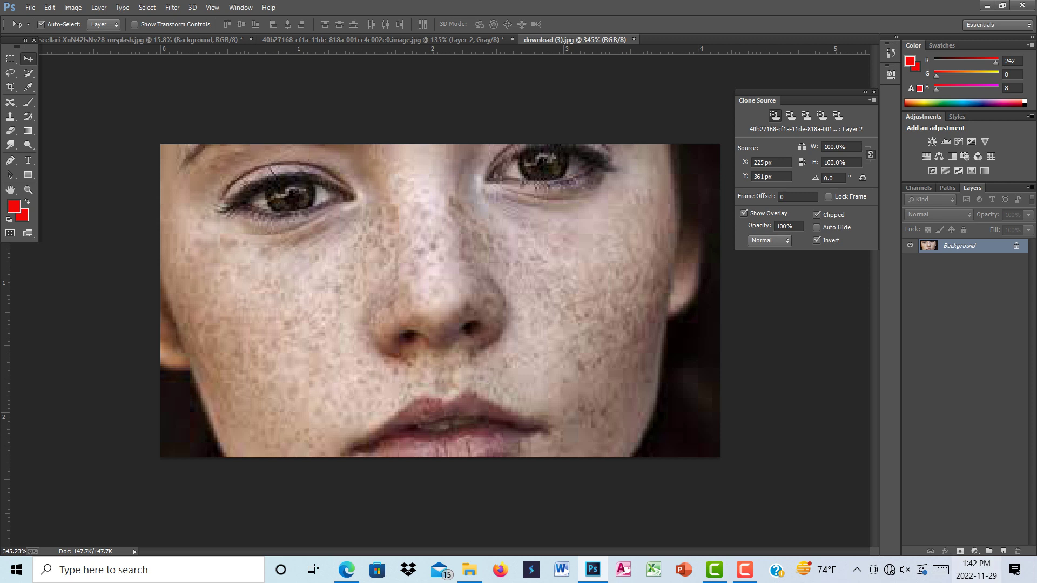
left_click(1003, 552)
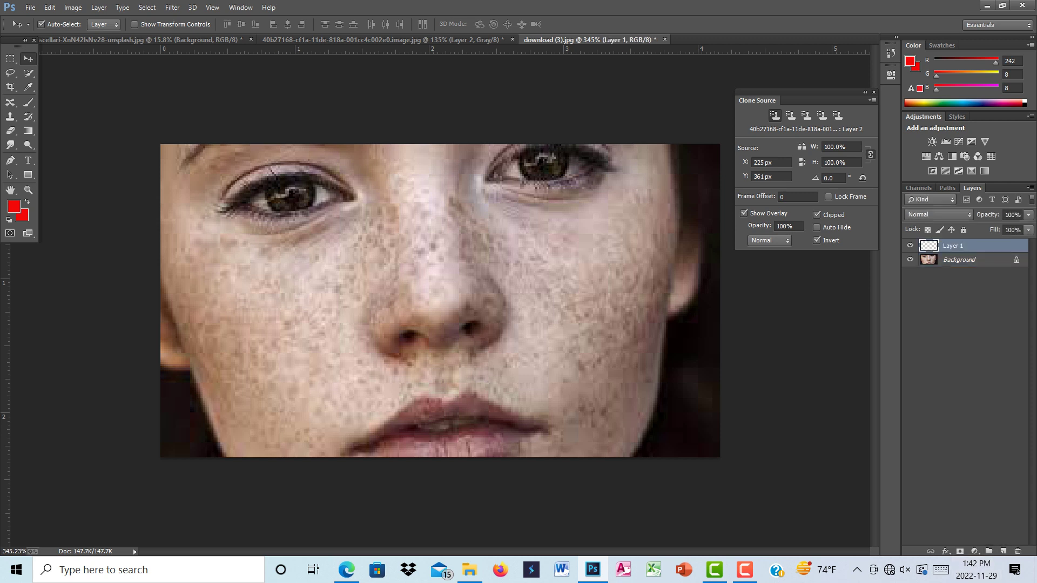
left_click(10, 102)
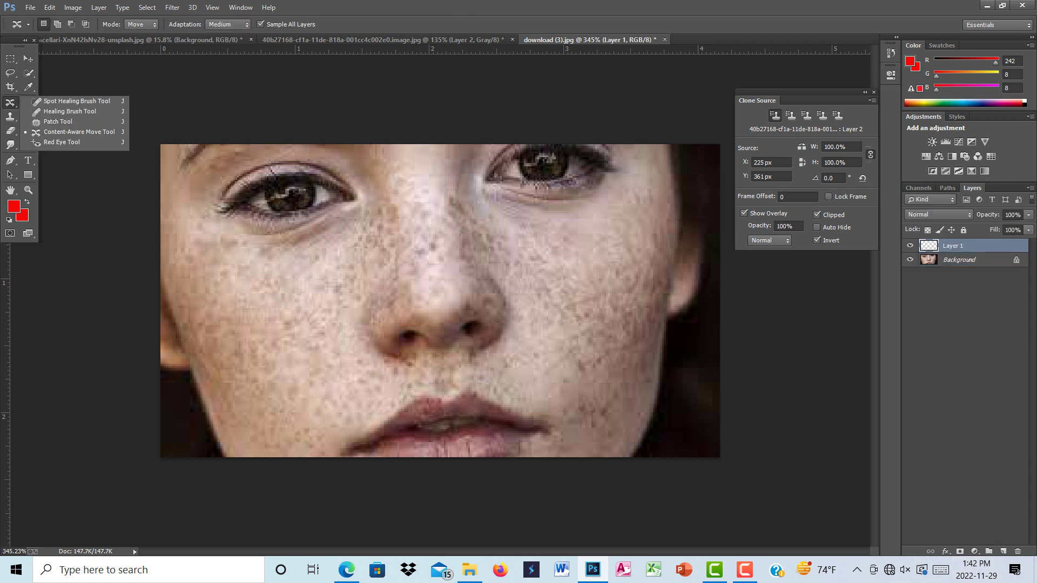
left_click(75, 101)
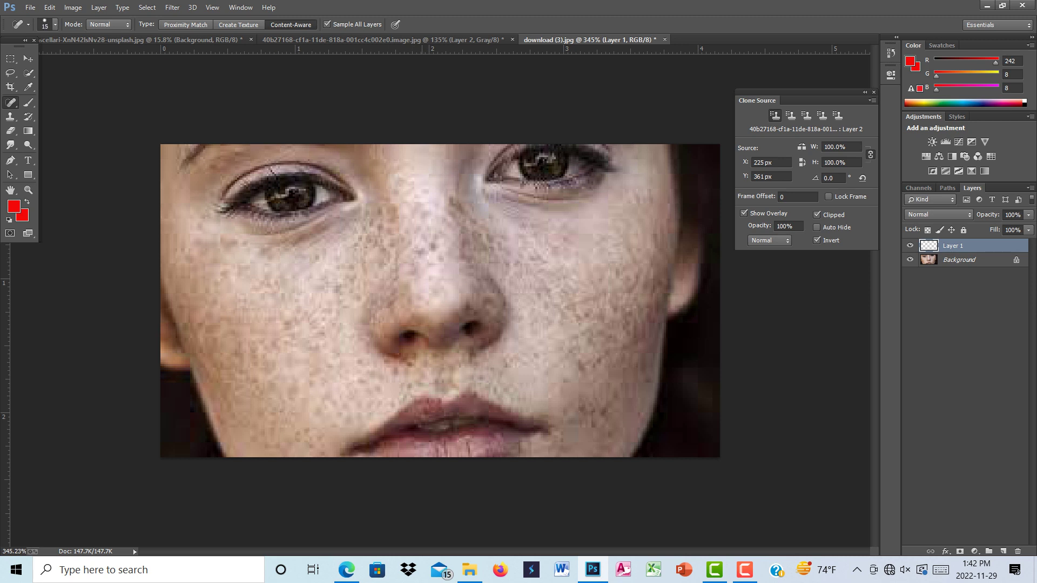
- Try to remove the freckles beside the nose and under the eye with Content-Aware spot healing strokes on the new layer
mouse_move(423, 186)
left_mouse_down()
mouse_move(423, 215)
mouse_move(403, 190)
mouse_move(397, 226)
mouse_move(378, 235)
mouse_move(378, 227)
mouse_move(339, 265)
mouse_move(344, 322)
left_mouse_up()
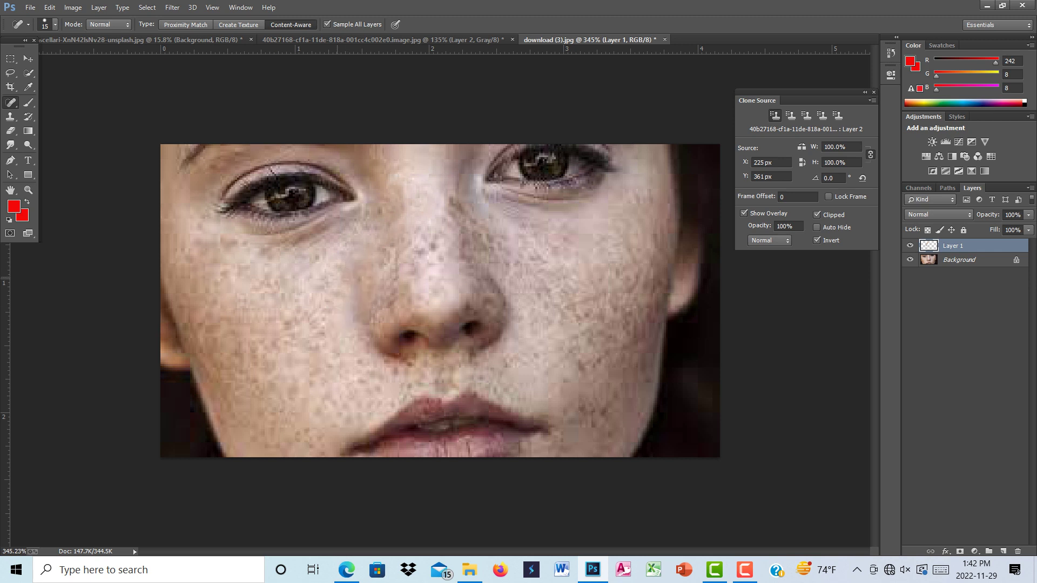
mouse_move(348, 268)
left_mouse_down()
mouse_move(322, 326)
mouse_move(307, 313)
left_mouse_up()
mouse_move(329, 258)
left_mouse_down()
mouse_move(258, 287)
mouse_move(321, 254)
mouse_move(221, 290)
left_mouse_up()
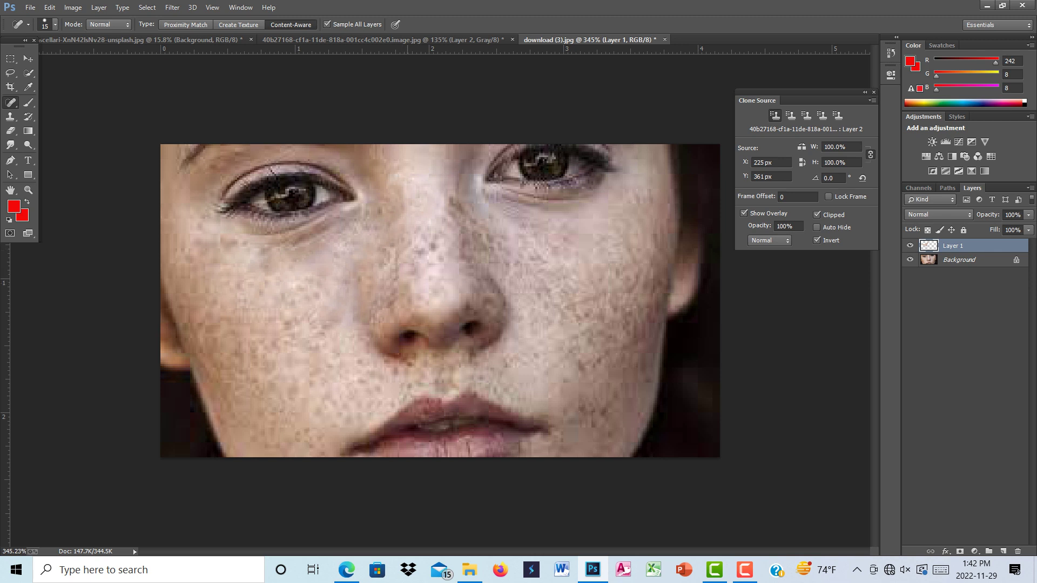
scroll(407, 275, "up", 5)
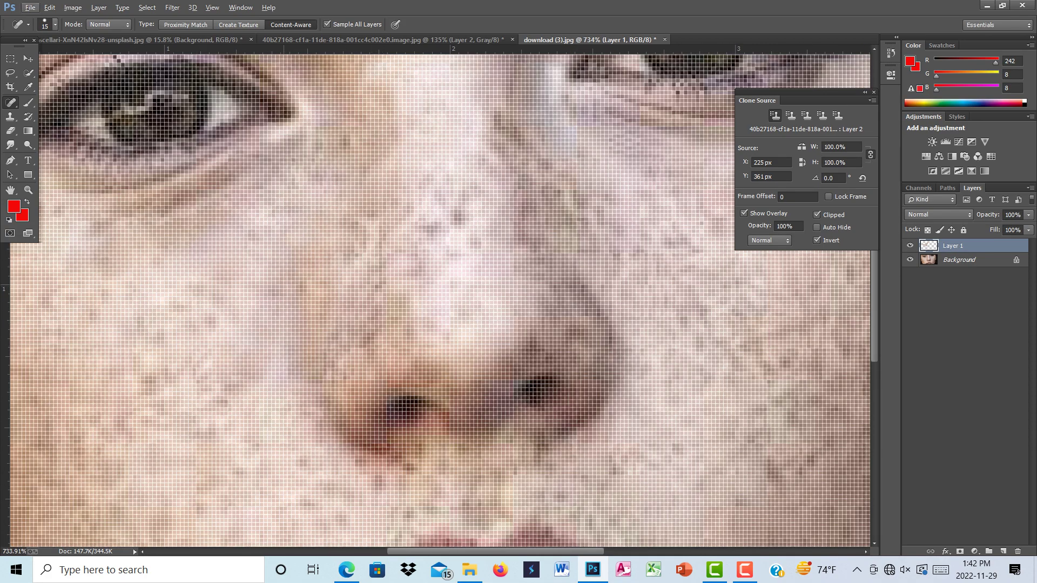
scroll(411, 271, "down", 4)
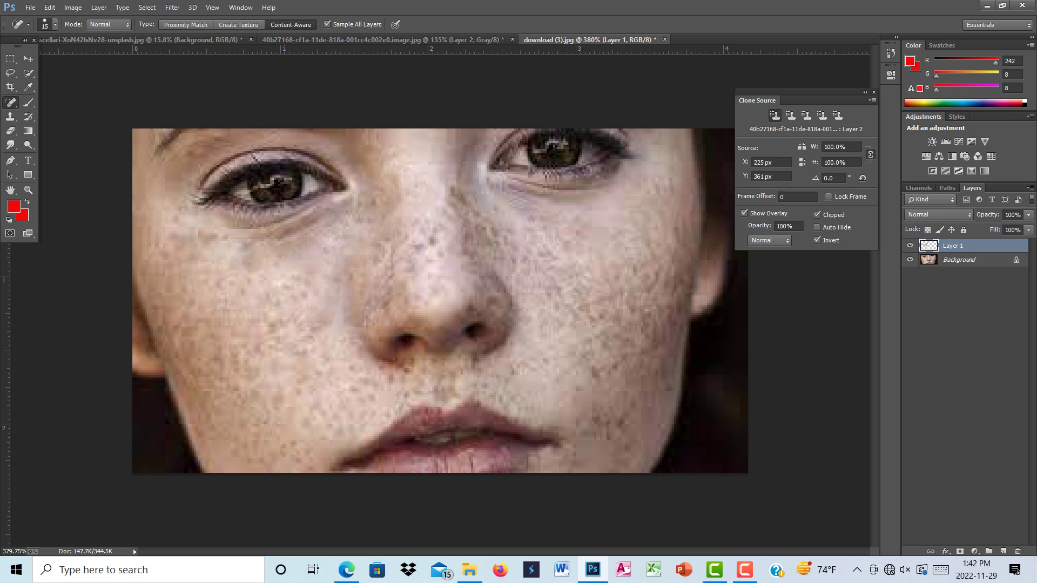
- Undo the spot healing strokes and merge the empty layer down into the Background
key("ctrl+alt+z")
key("ctrl+alt+z")
key("ctrl+alt+z")
key("ctrl+alt+z")
key("ctrl+alt+z")
key("ctrl+alt+z")
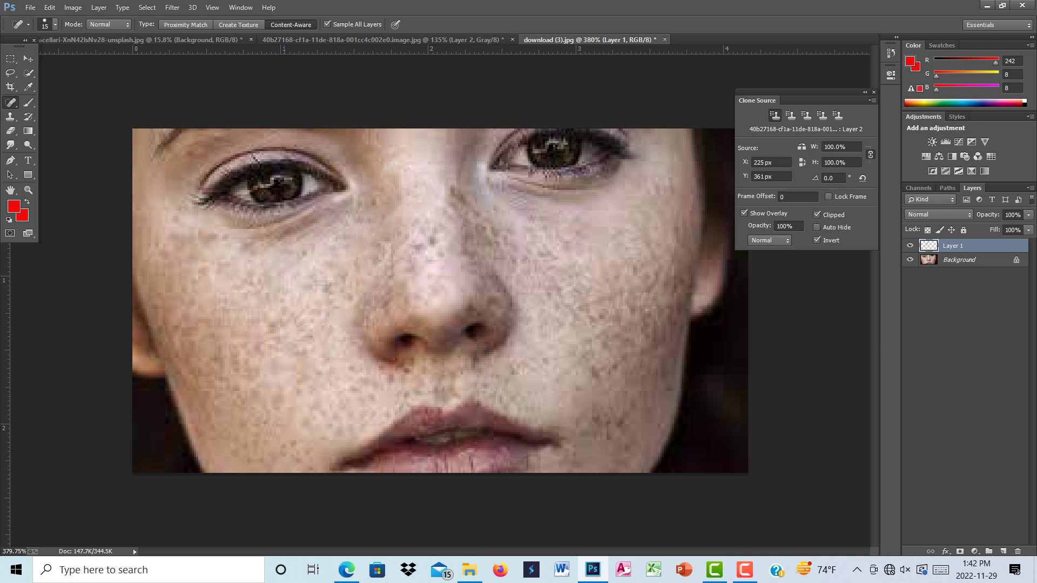
key("ctrl+alt+z")
key("ctrl+alt+z")
key("ctrl+alt+z")
key("ctrl+alt+z")
key("ctrl+alt+z")
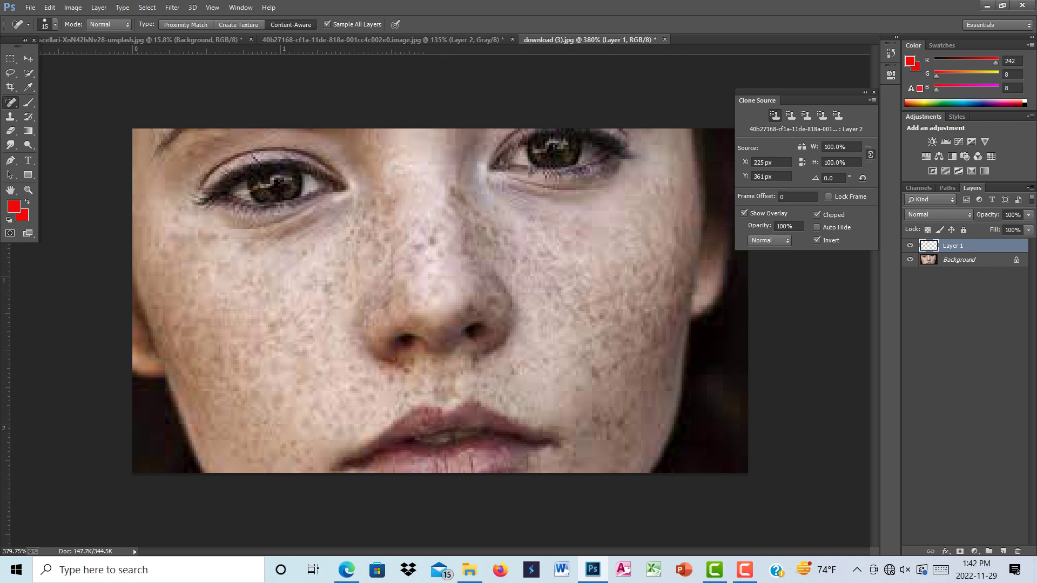
key("ctrl+e")
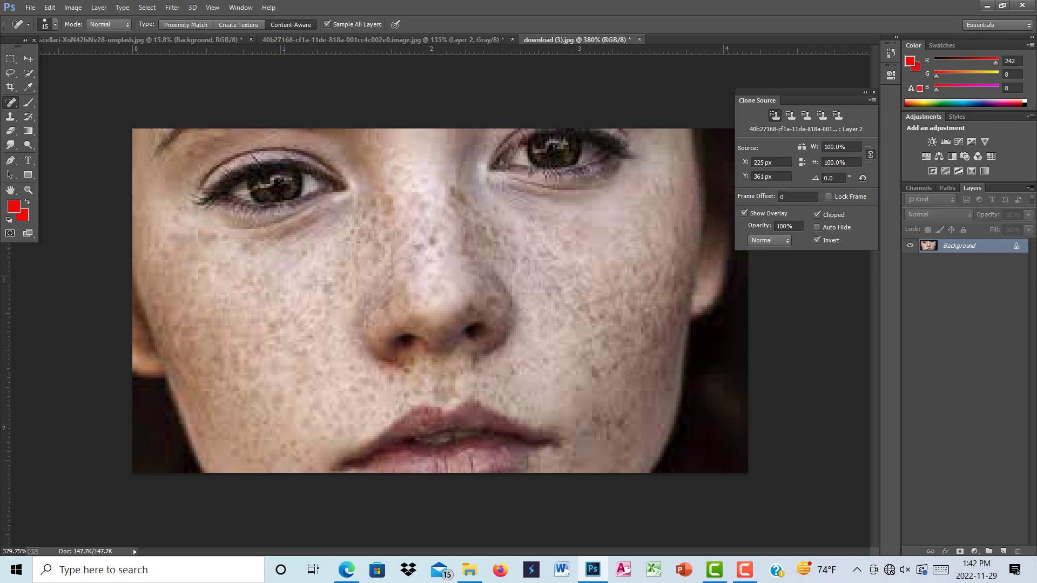
- Try to cover the freckles on the nose bridge and beside it using the Healing Brush with its existing clone source
right_click(10, 102)
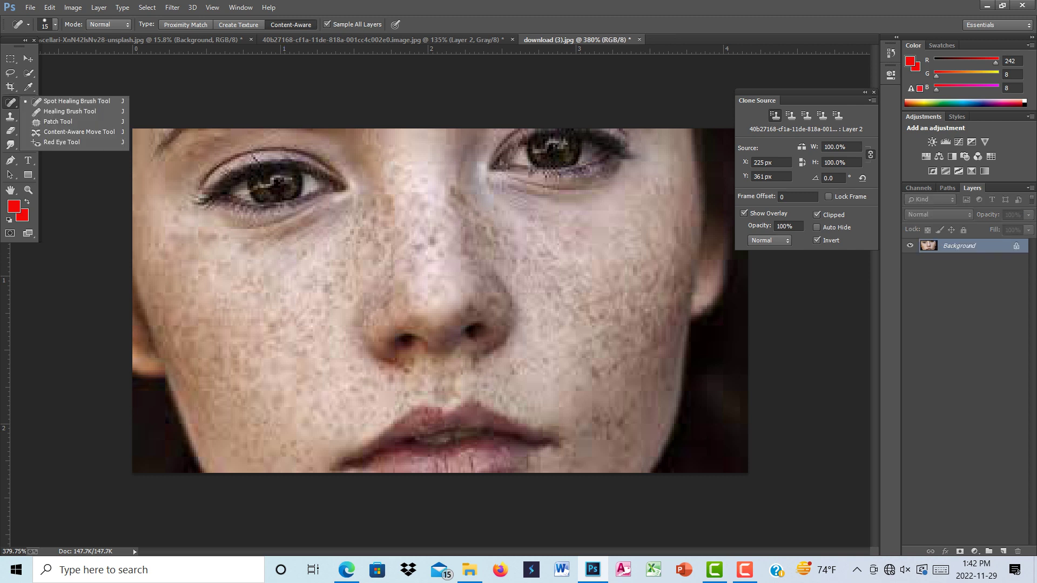
left_click(70, 111)
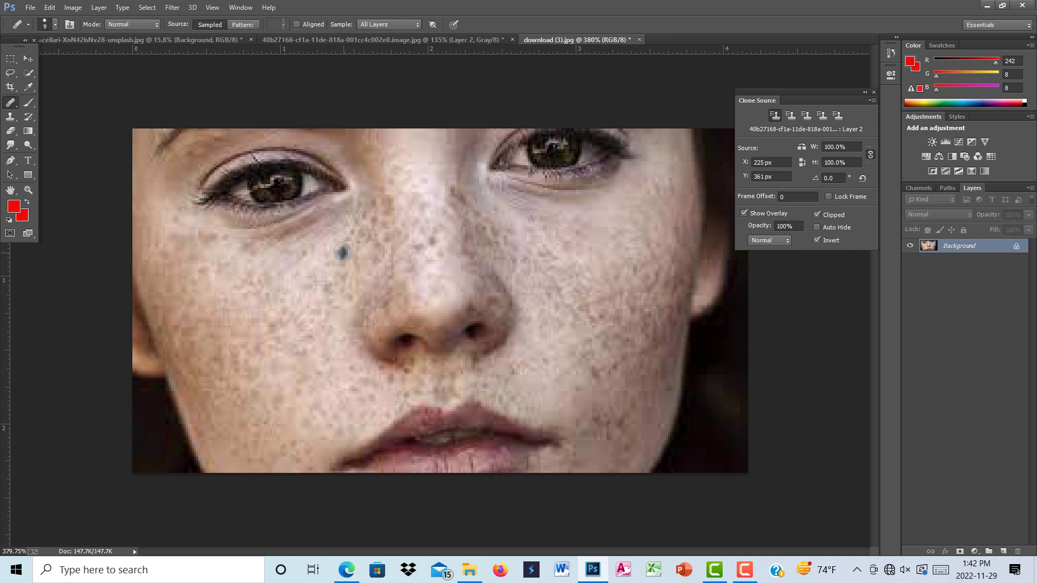
left_click_drag(419, 165, 418, 210)
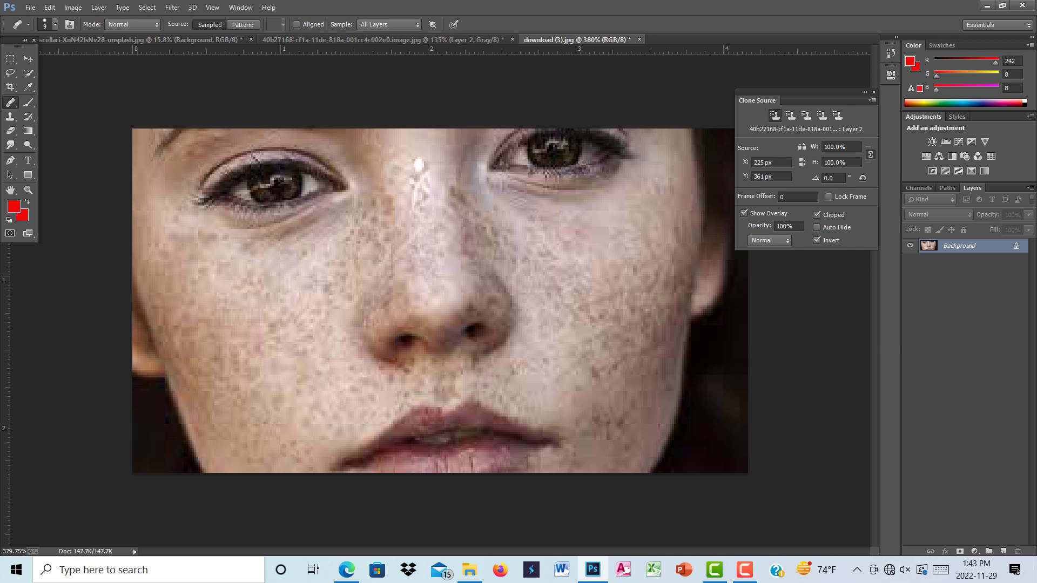
left_click_drag(407, 195, 400, 239)
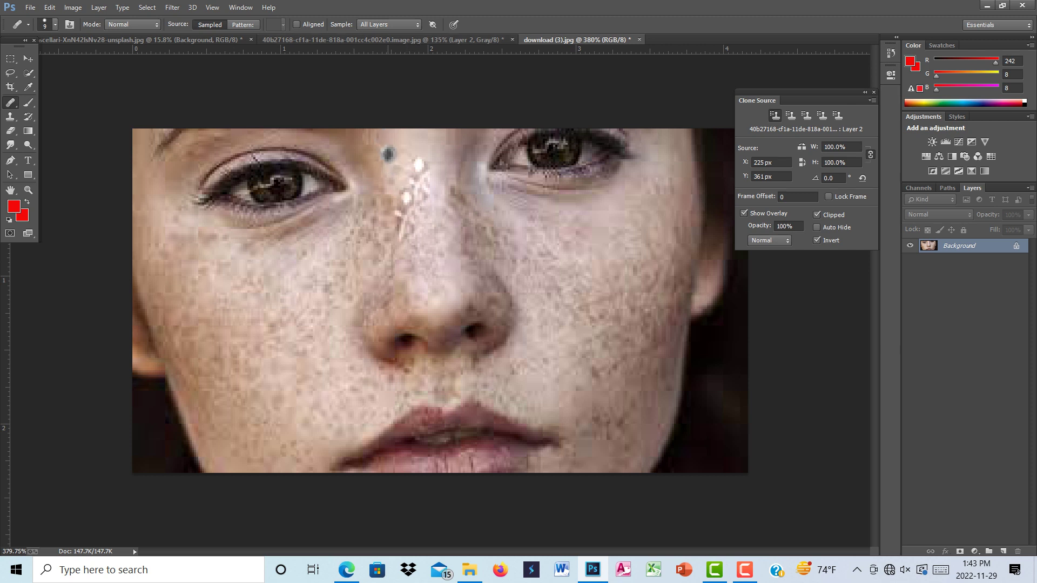
mouse_move(404, 172)
left_mouse_down()
mouse_move(372, 261)
mouse_move(346, 263)
left_mouse_up()
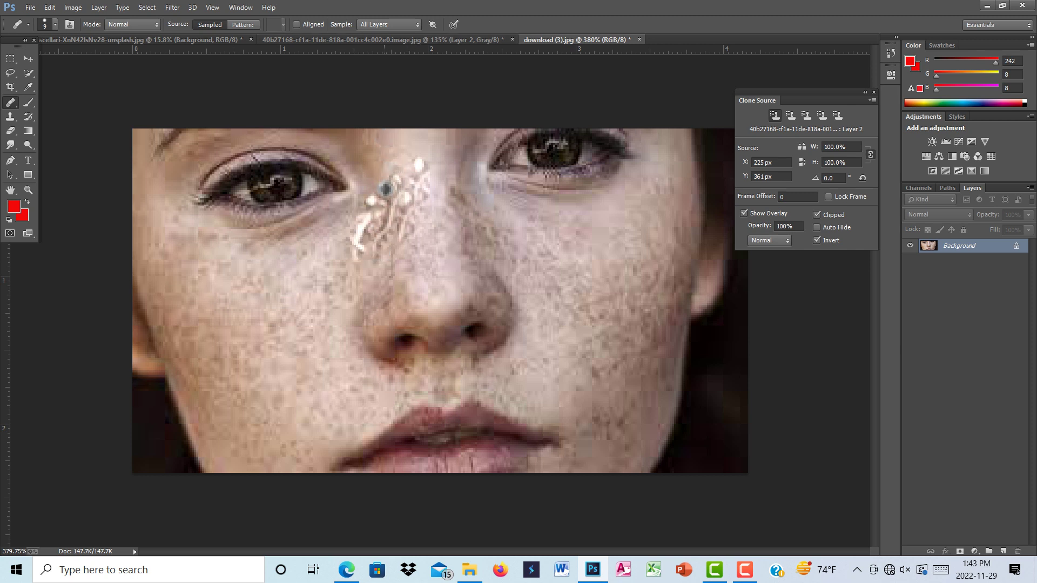
left_click_drag(394, 181, 354, 269)
mouse_move(391, 173)
left_mouse_down()
mouse_move(348, 241)
mouse_move(401, 249)
left_mouse_up()
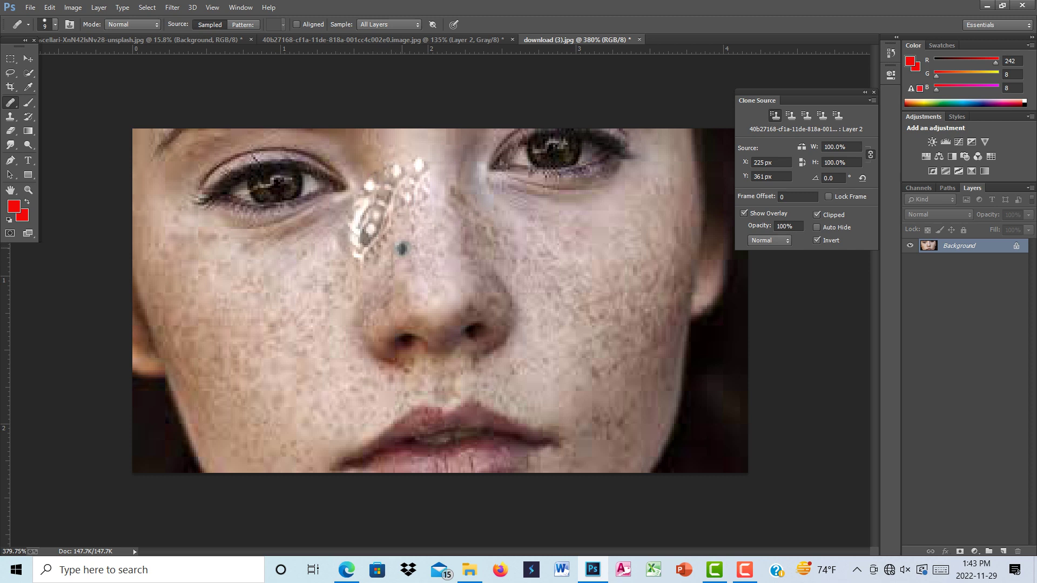
- Undo all the Healing Brush strokes around the nose bridge
key("ctrl+alt+z")
key("ctrl+alt+z")
key("ctrl+alt+z")
key("ctrl+alt+z")
key("ctrl+alt+z")
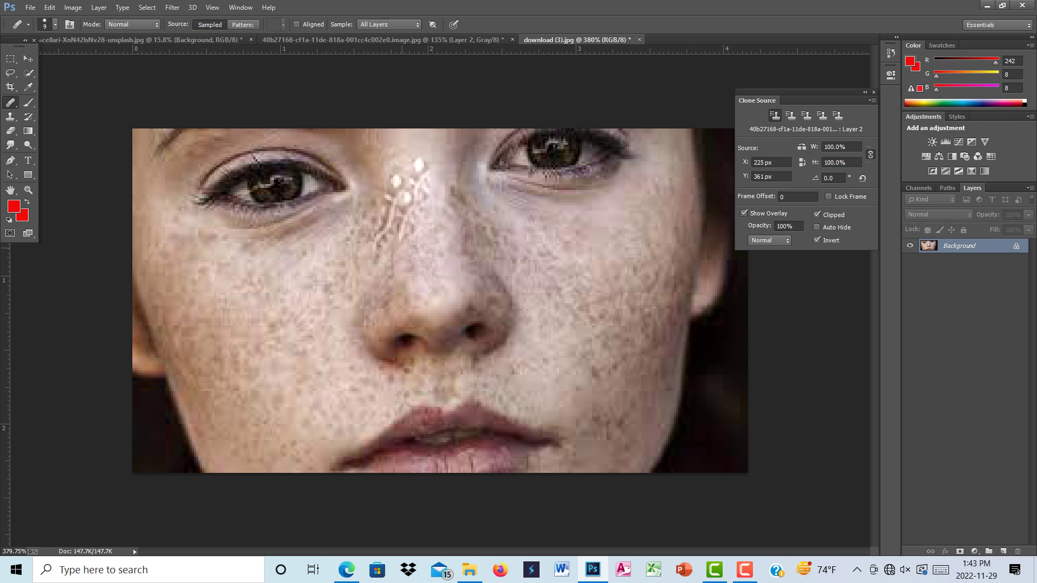
key("ctrl+alt+z")
key("ctrl+alt+z")
key("ctrl+alt+z")
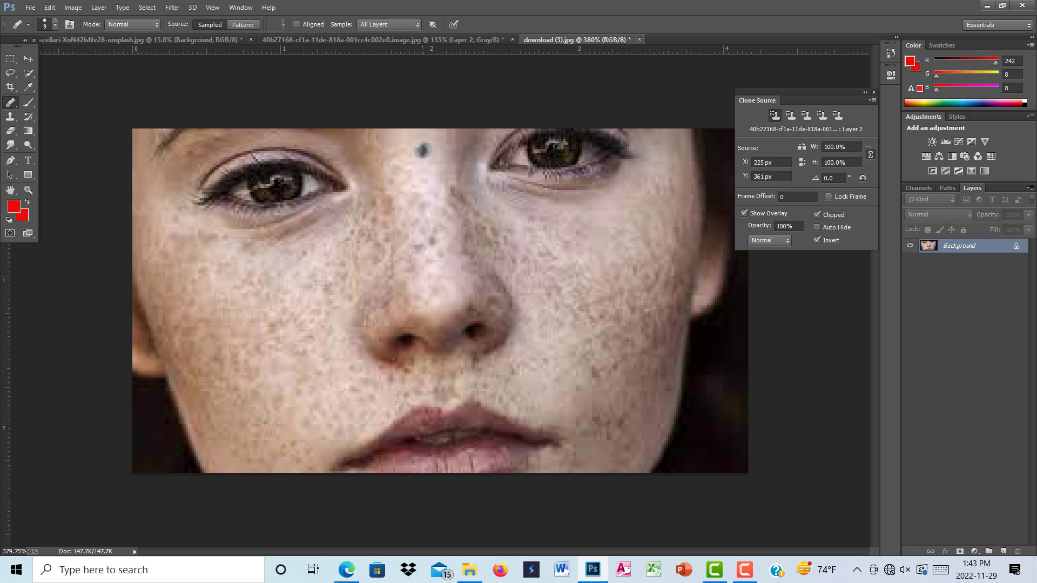
- Sample clean skin between the eyes with the Healing Brush and paint over the freckles down the bridge of the nose
left_click(423, 150, "alt")
left_click_drag(424, 200, 410, 263)
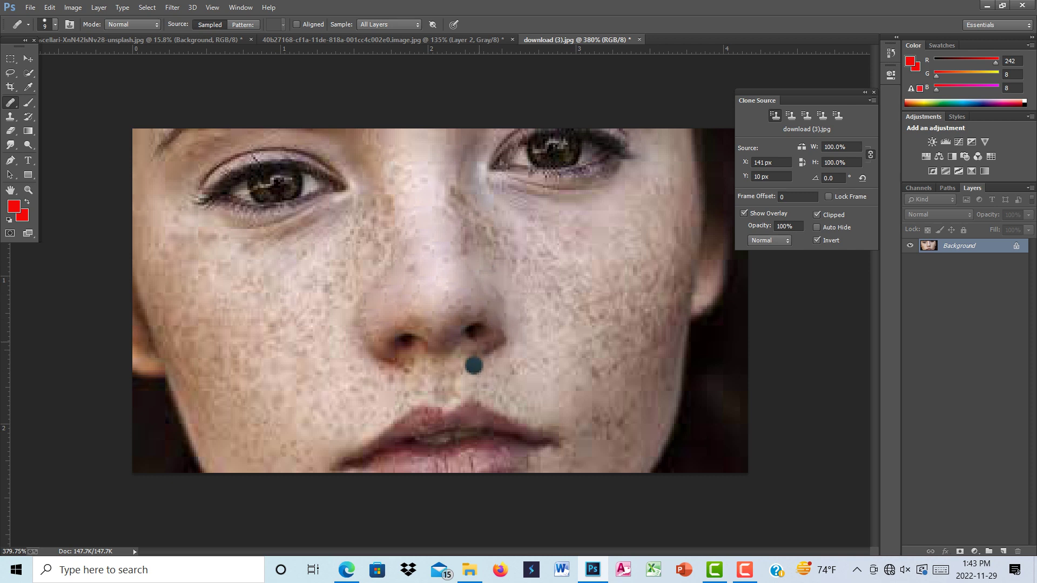
- Try to heal the freckles on the shaded side of the nose and the adjacent cheek with the same sampled skin
left_click_drag(454, 201, 476, 254)
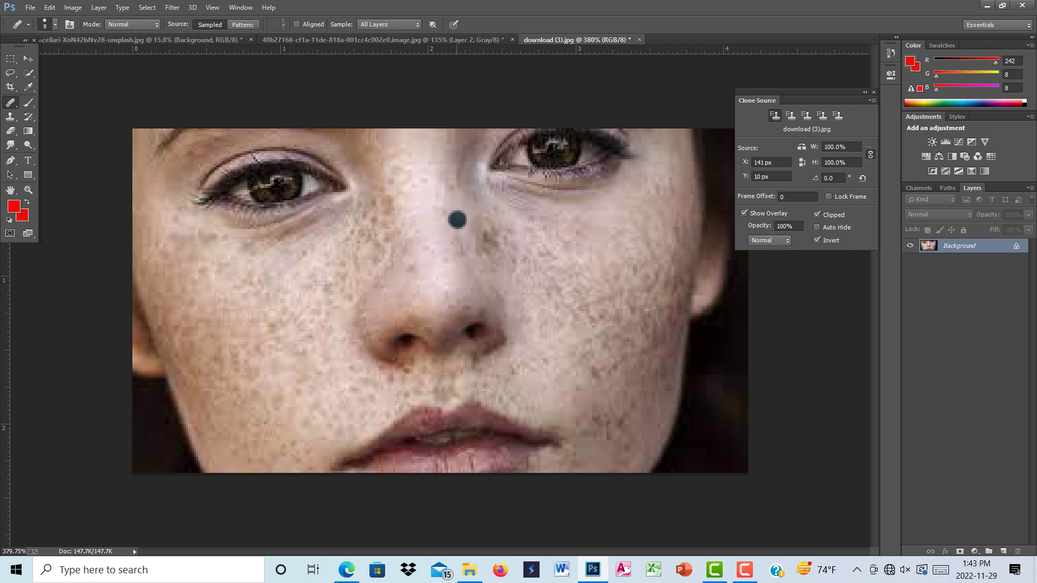
left_click_drag(456, 219, 501, 276)
mouse_move(490, 236)
left_mouse_down()
mouse_move(530, 272)
mouse_move(597, 377)
left_mouse_up()
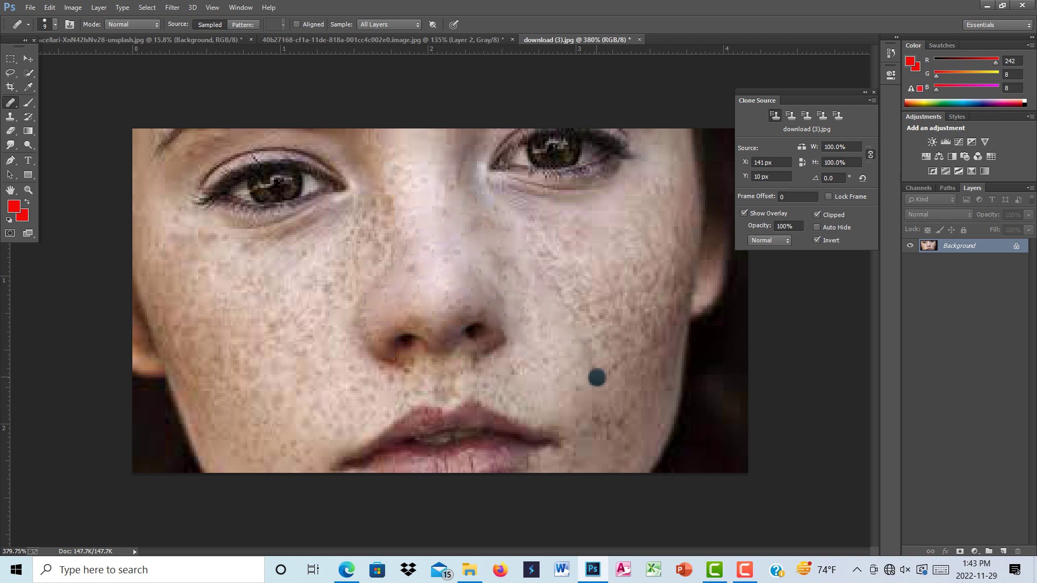
- Step back through the healing strokes on the side of the nose and cheek, keeping the healed nose bridge
key("ctrl+alt+z")
key("ctrl+alt+z")
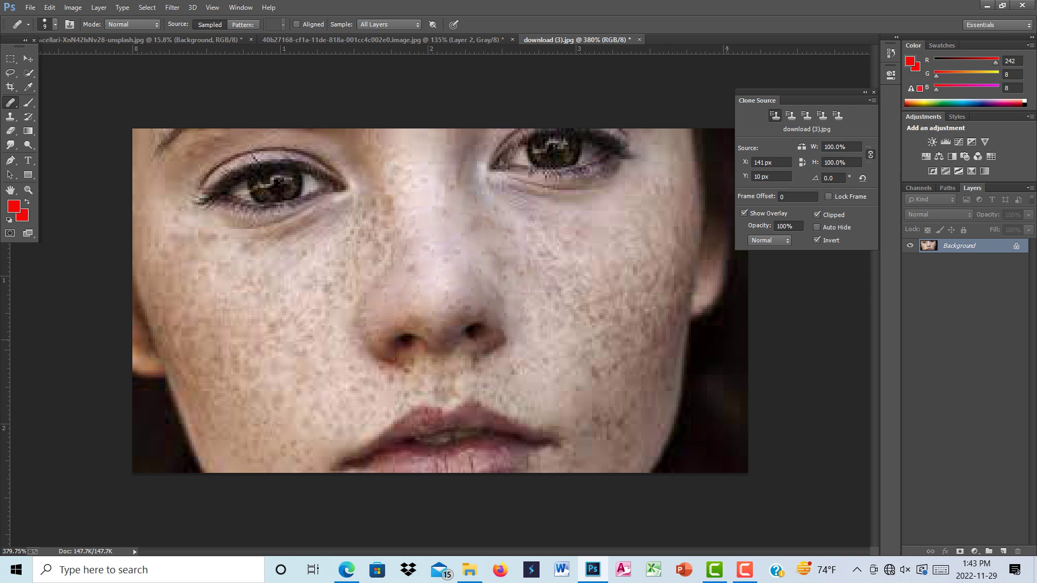
key("ctrl+alt+z")
key("ctrl+alt+z")
key("ctrl+alt+z")
key("ctrl+alt+z")
key("ctrl+alt+z")
key("ctrl+alt+z")
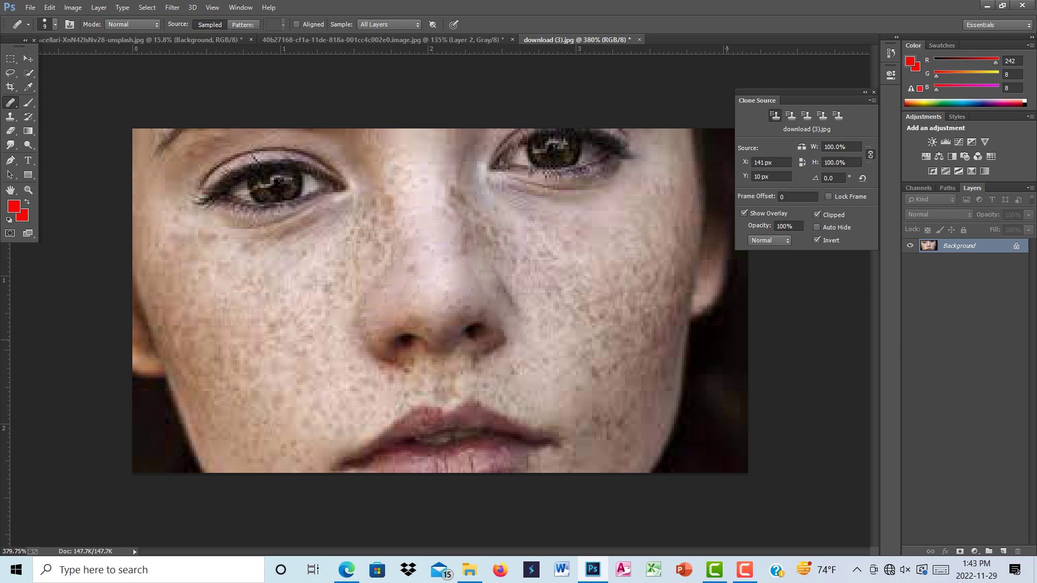
key("ctrl+alt+z")
key("ctrl+alt+z")
key("ctrl+alt+z")
key("ctrl+alt+z")
key("ctrl+alt+z")
key("ctrl+alt+z")
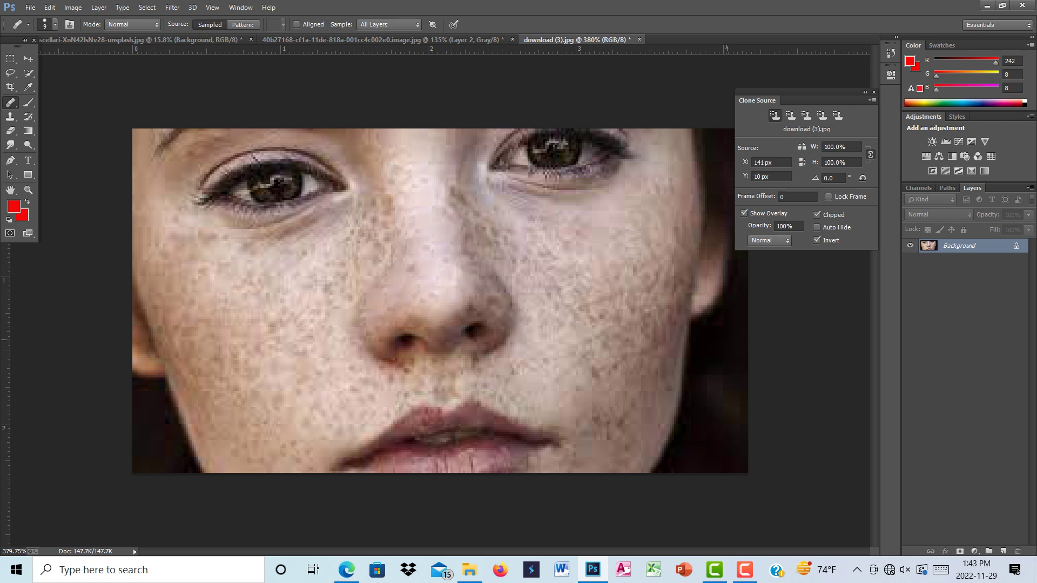
key("ctrl+shift+z")
key("ctrl+shift+z")
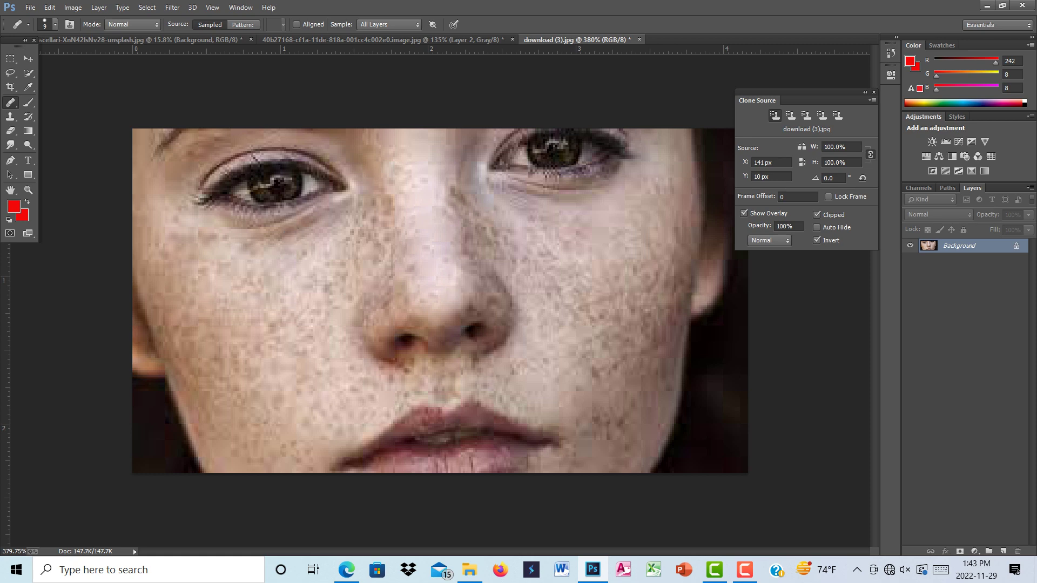
- Open the image download (4) from the kalo picture folder
left_click(30, 7)
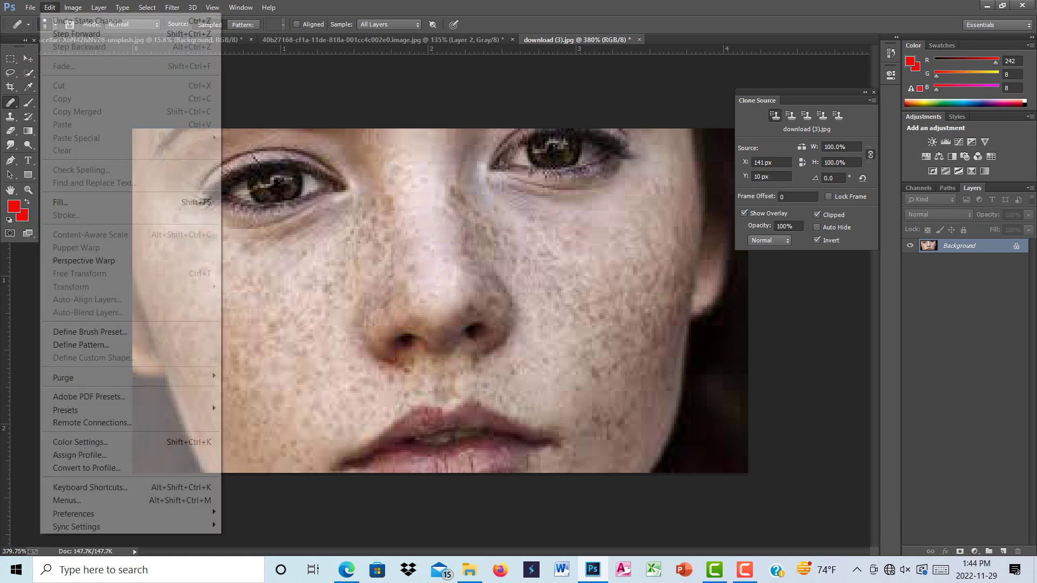
left_click(46, 33)
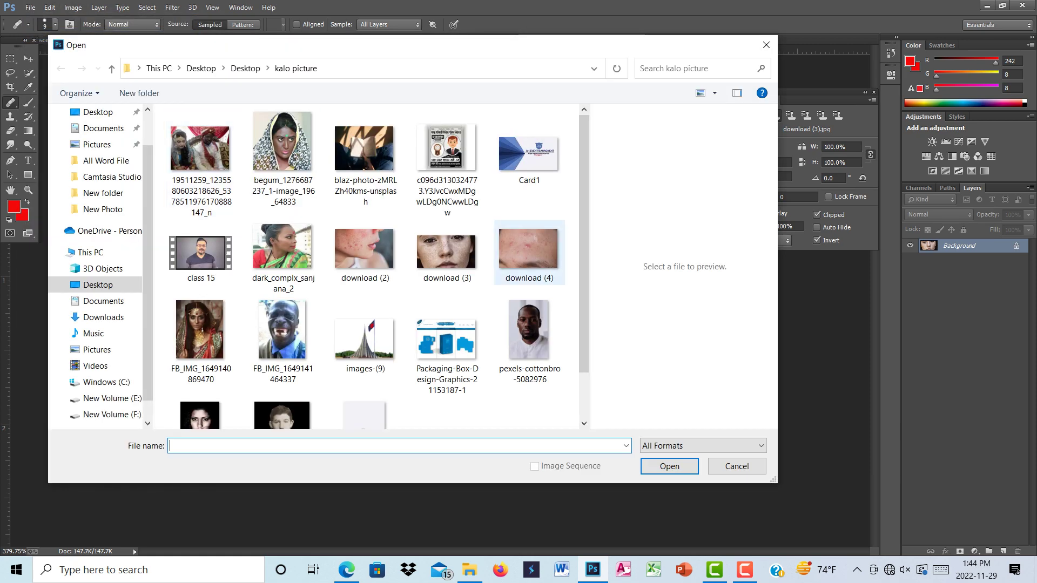
left_click(528, 252)
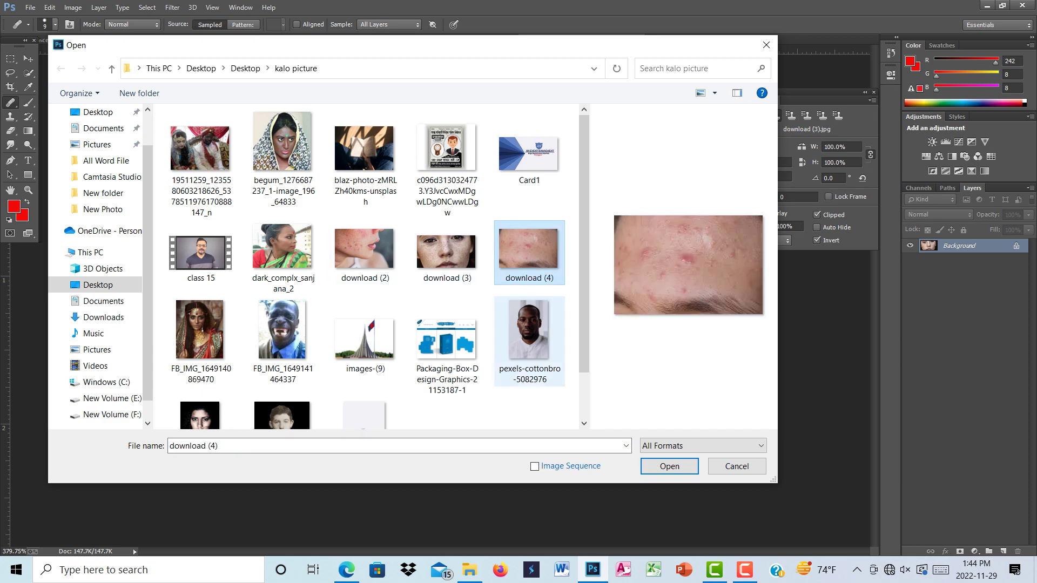
key("Return")
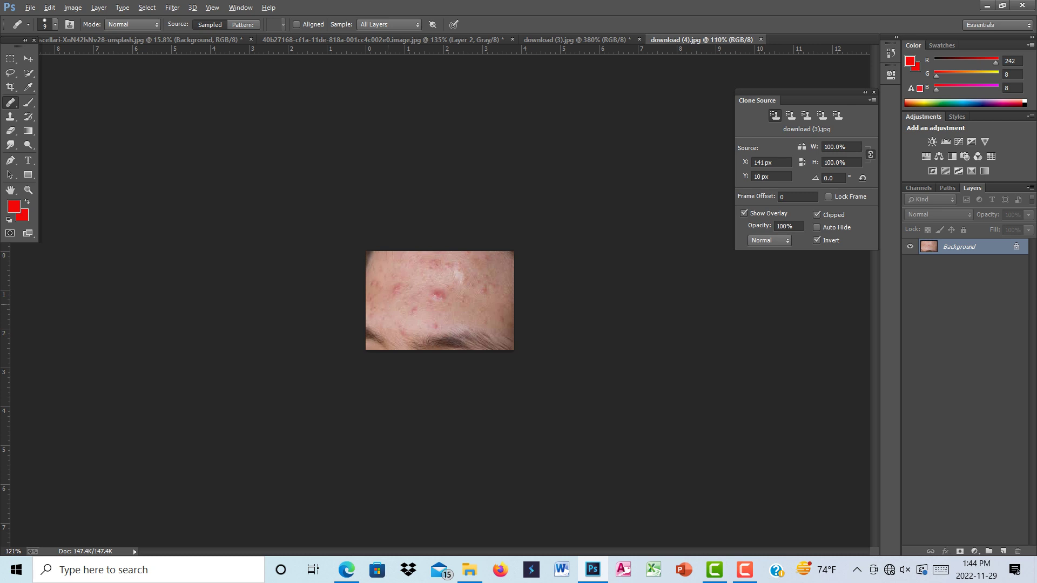
- Remove the red blemish on the lower forehead with the Content-Aware Spot Healing Brush
scroll(388, 305, "up", 12)
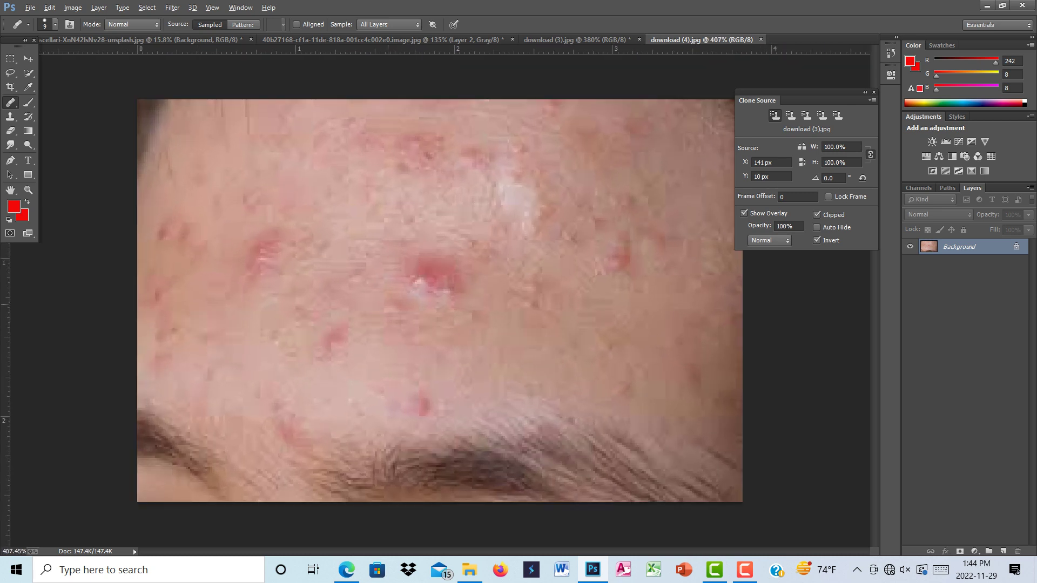
scroll(437, 301, "up", 2)
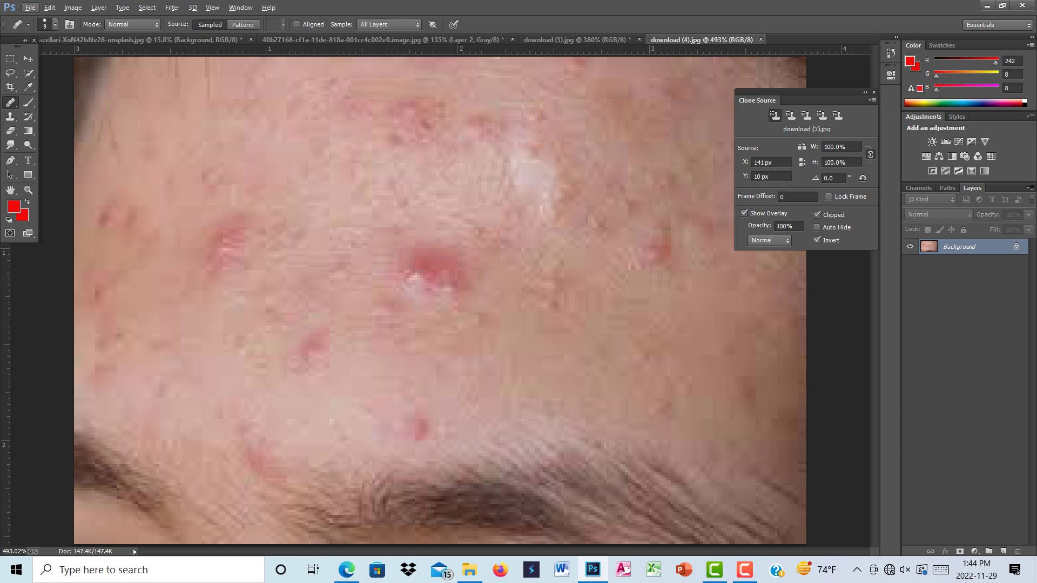
right_click(10, 102)
left_click(75, 101)
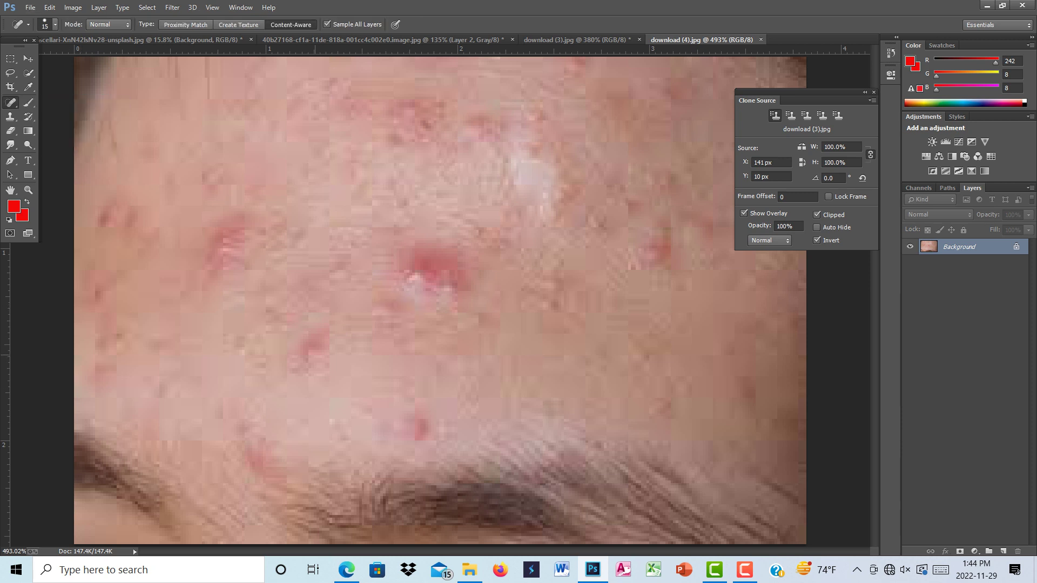
left_click(314, 354)
- Compare the red, green and blue channels of download (3).jpg to judge how strongly each shows the freckles
left_click(577, 39)
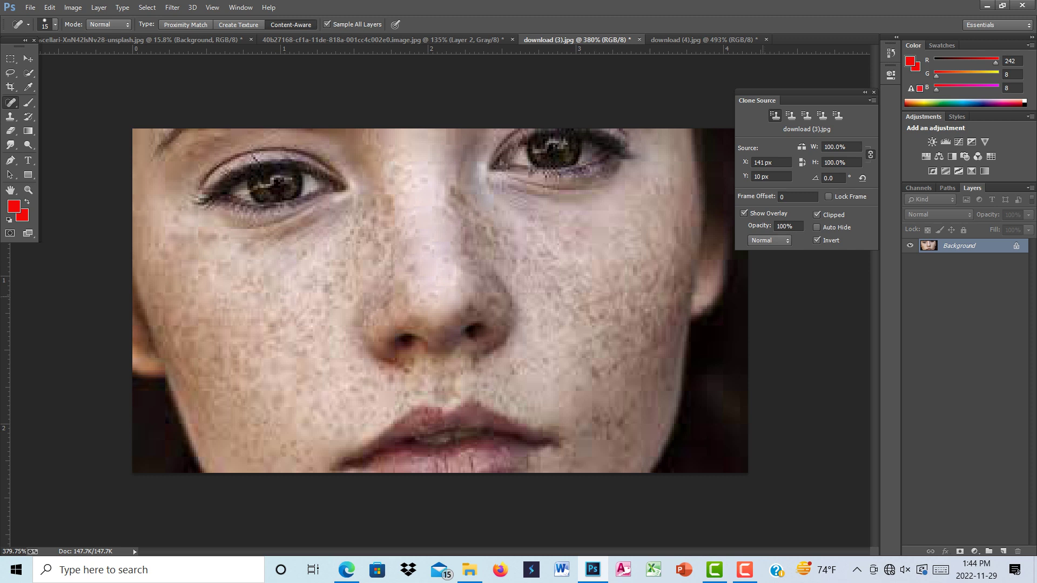
left_click(917, 187)
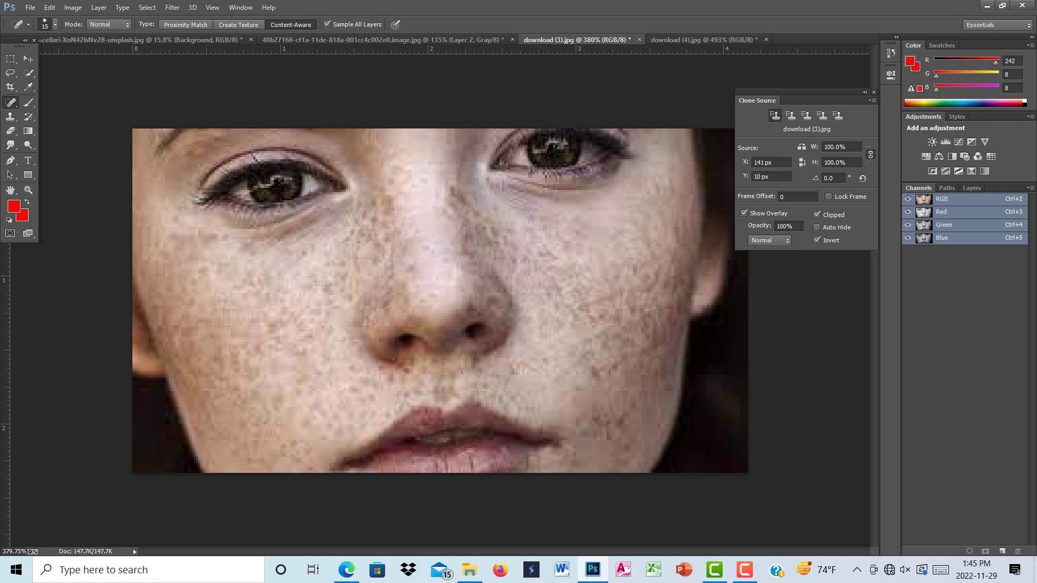
key("ctrl+5")
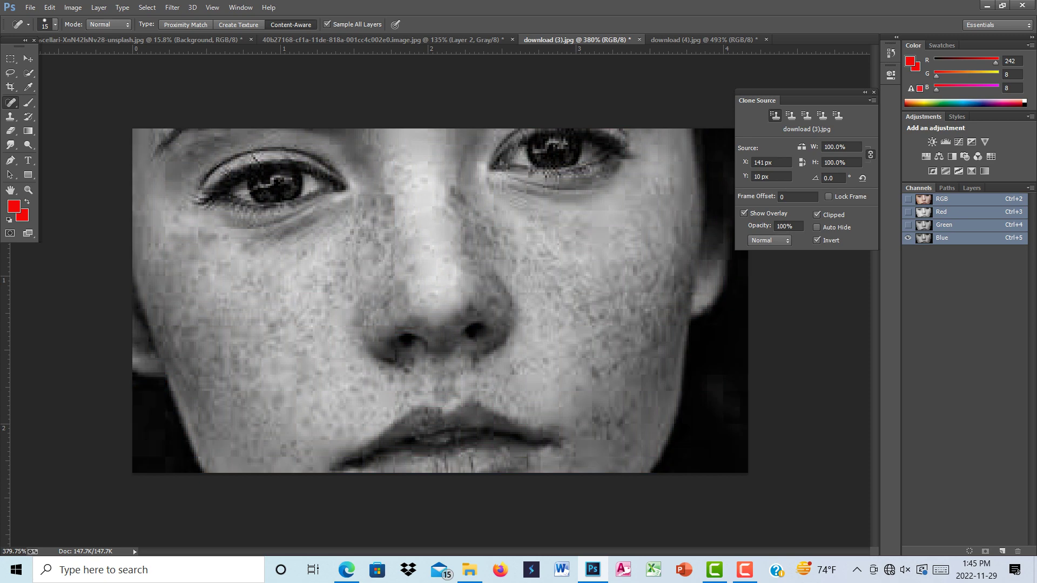
key("ctrl+2")
left_click(909, 225)
left_click(908, 238)
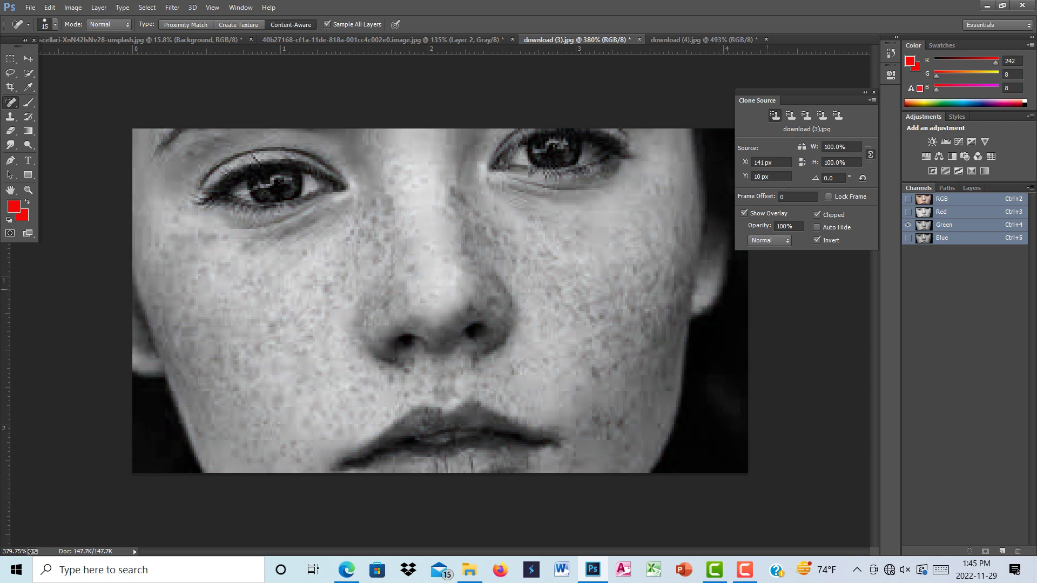
left_click(908, 212)
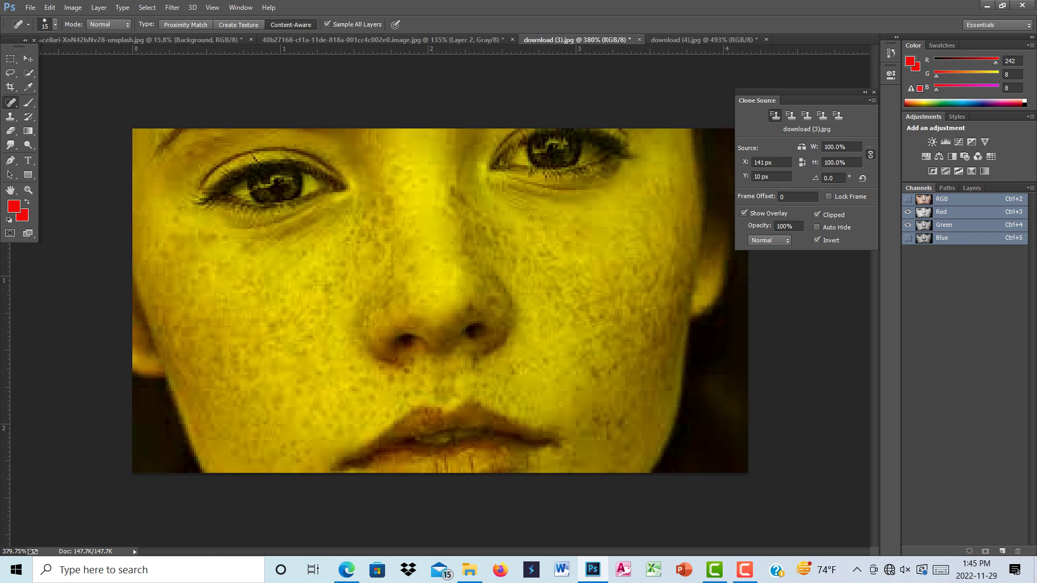
left_click(908, 225)
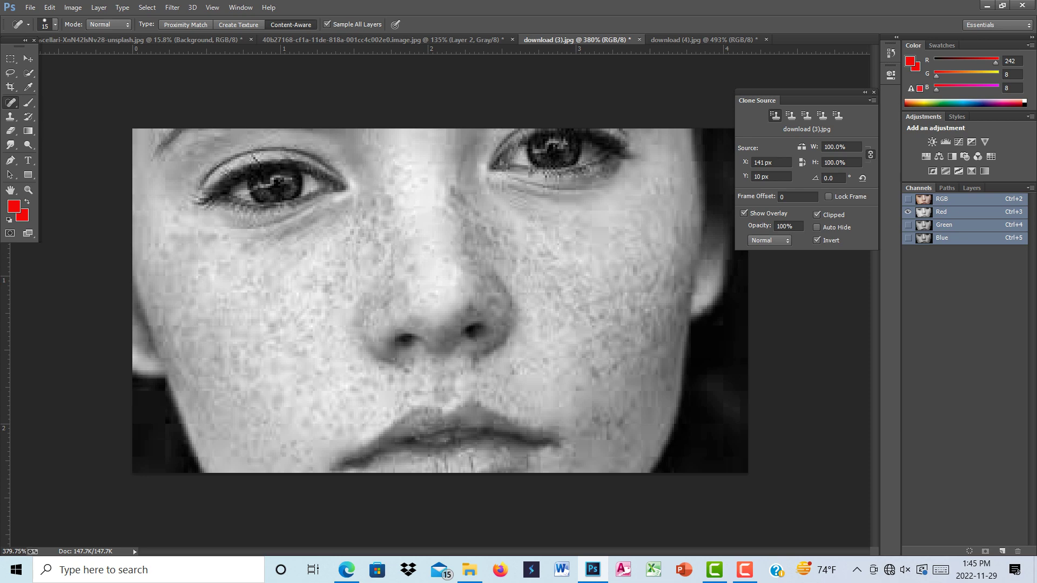
left_click(908, 225)
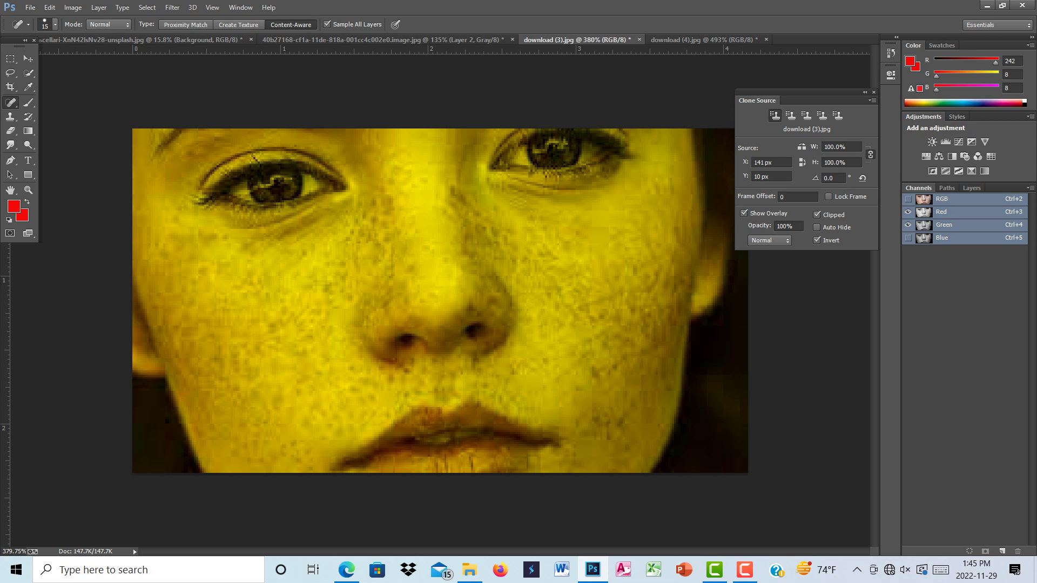
- Duplicate the Blue channel of download (3).jpg
key("ctrl+2")
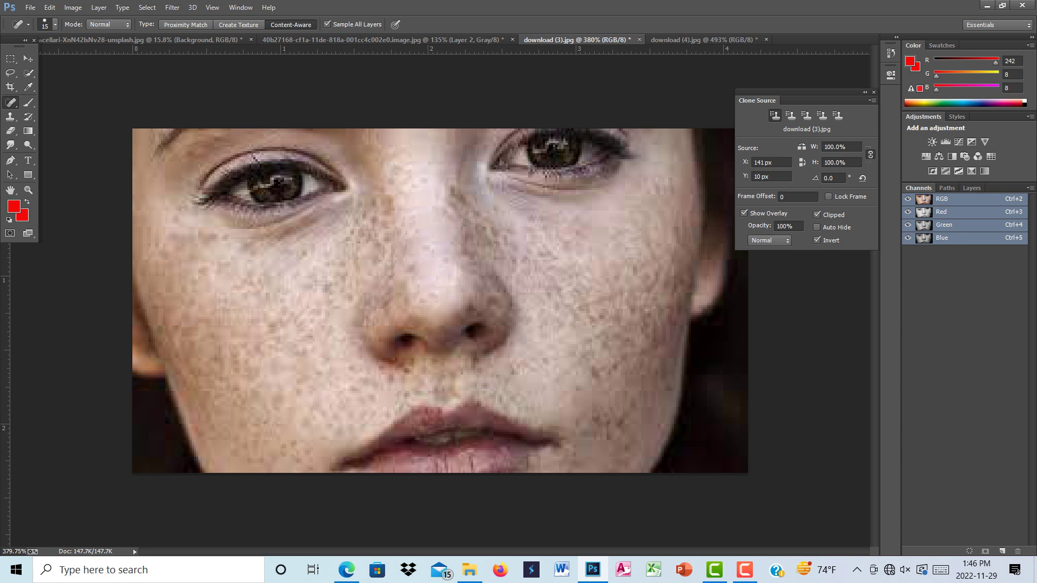
key("ctrl+5")
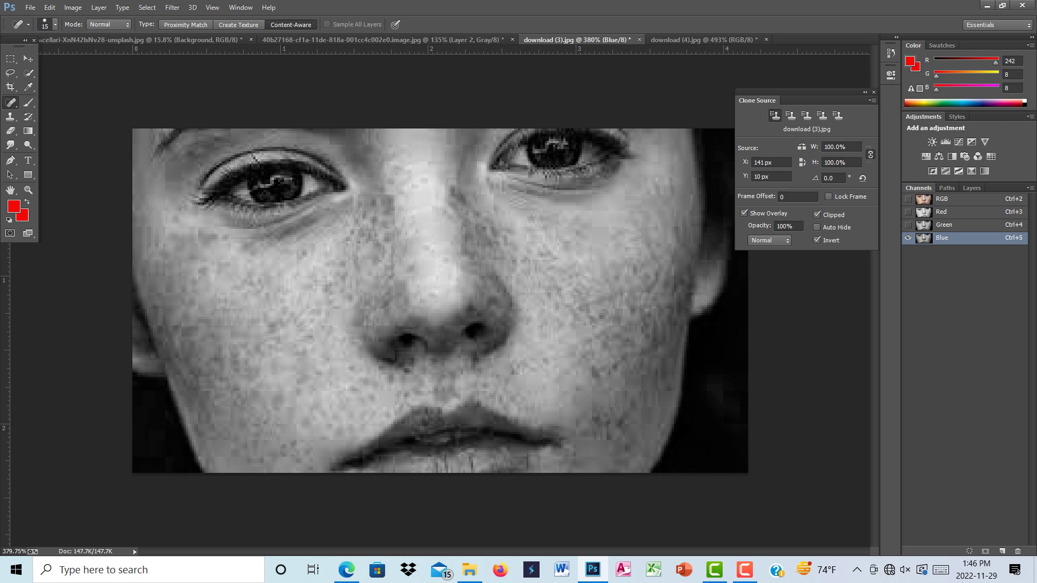
left_click_drag(962, 238, 1002, 551)
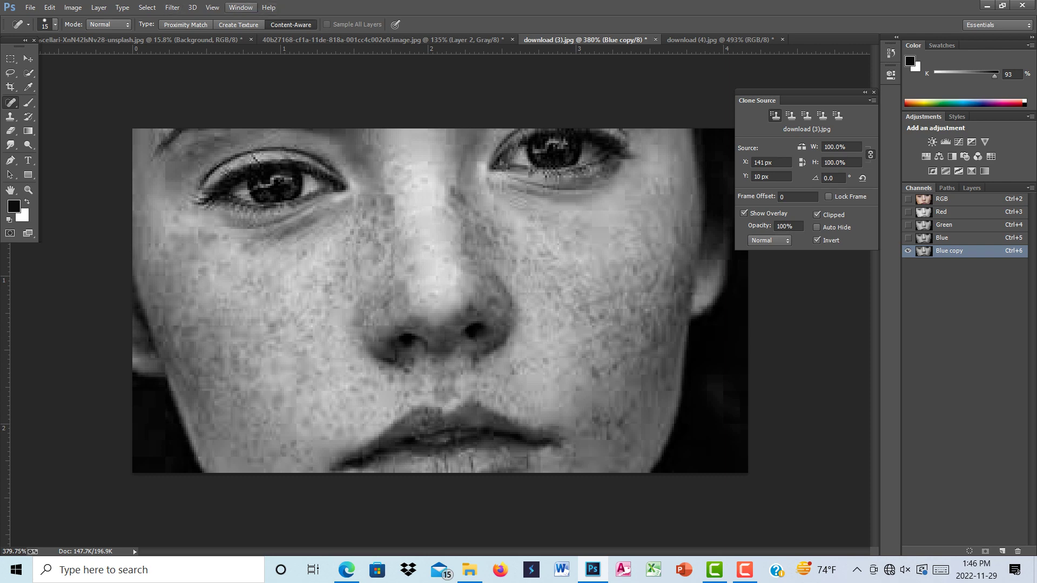
- Apply a High Pass filter to the Blue copy channel, reducing the radius to a few pixels to isolate the freckle detail
left_click(172, 7)
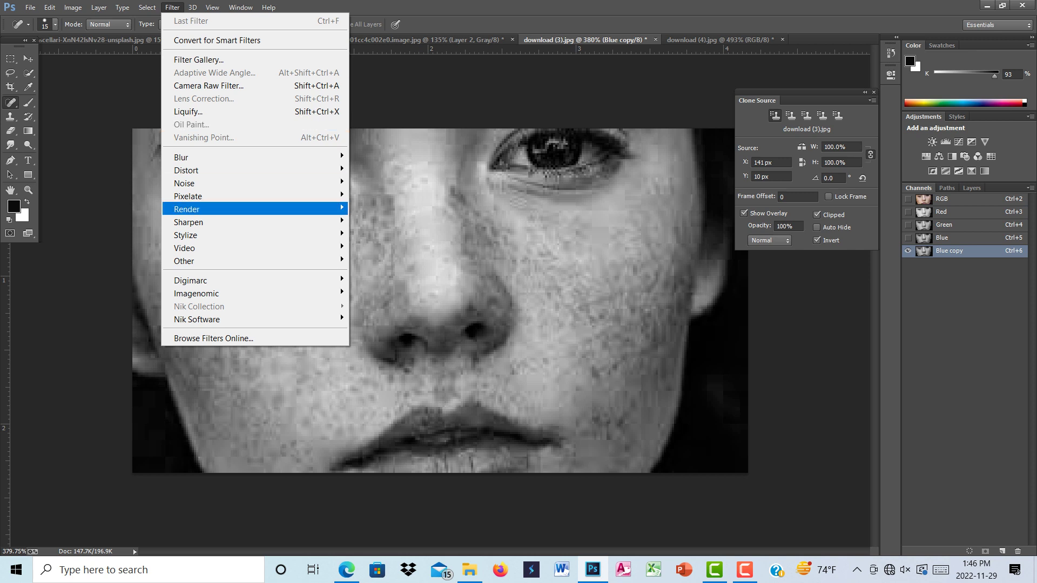
mouse_move(184, 261)
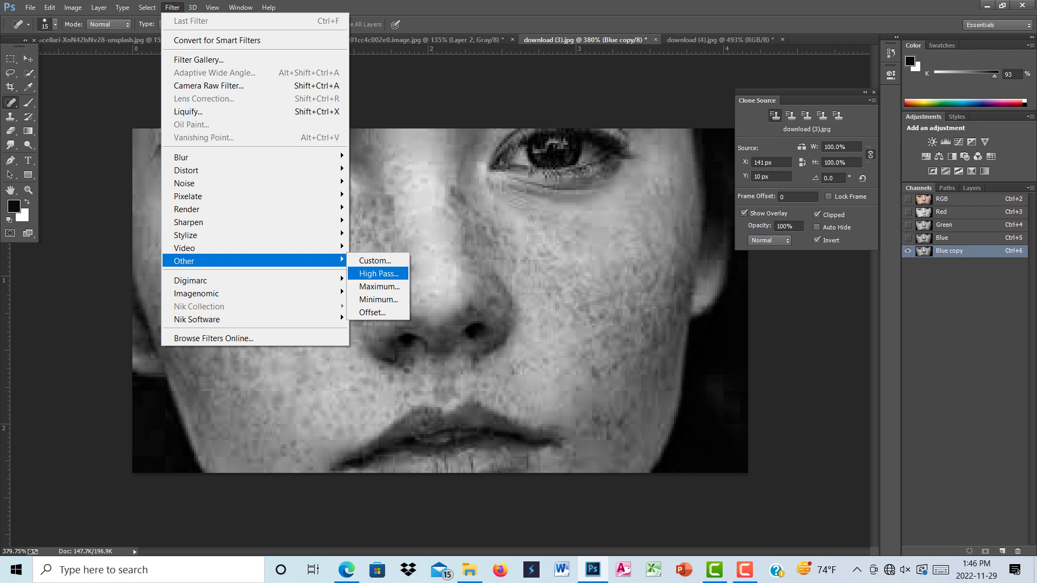
left_click(378, 274)
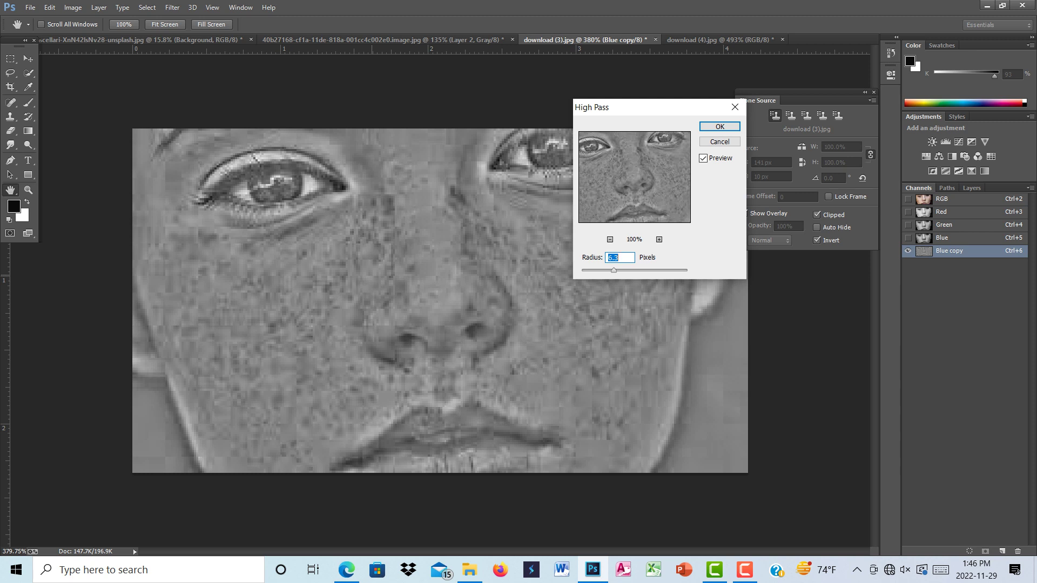
left_click_drag(648, 107, 602, 108)
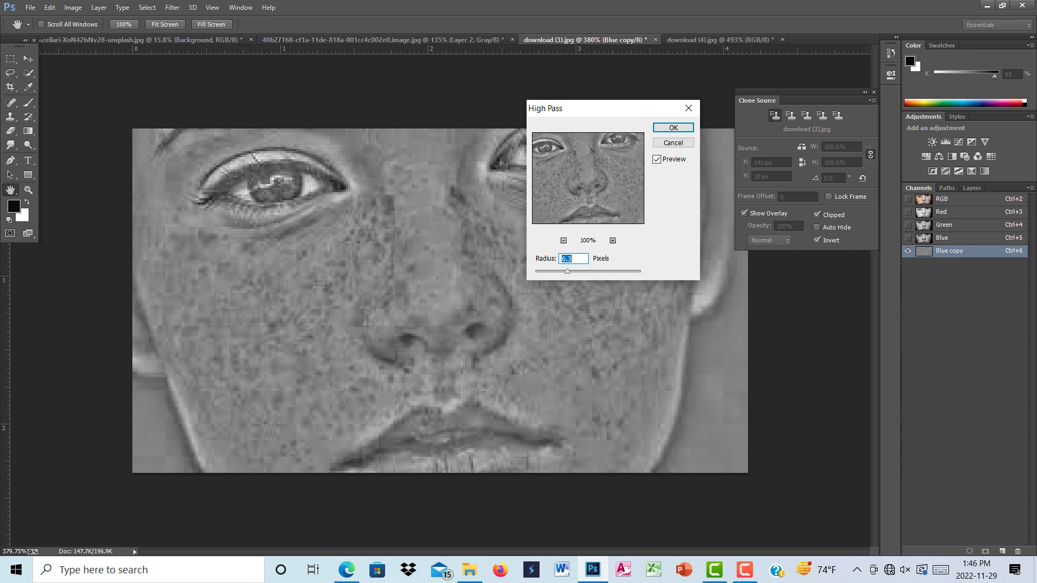
left_click_drag(567, 271, 562, 271)
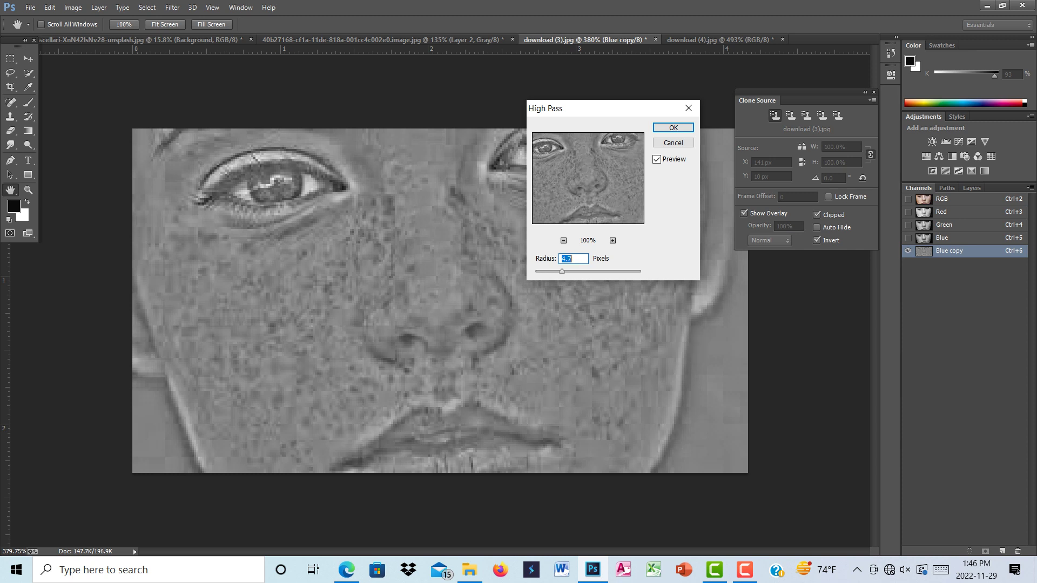
key("Down")
key("Down")
key("Down")
key("Down")
key("Down")
key("Down")
key("Down")
key("Down")
key("Down")
key("Down")
key("Down")
key("Down")
key("Down")
key("Down")
key("Down")
key("Down")
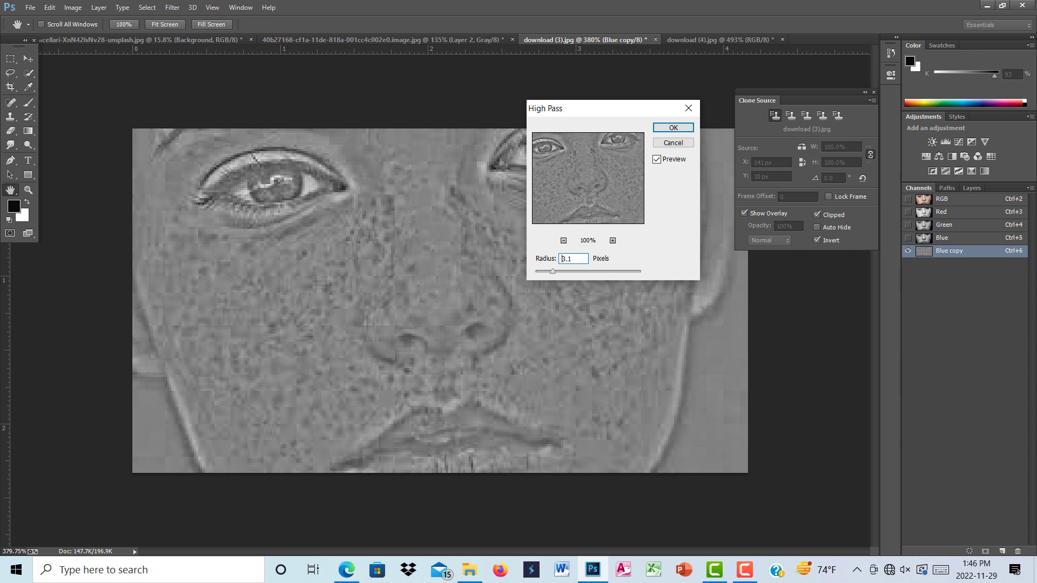
key("Down")
key("Down")
key("Down")
key("Down")
key("Down")
key("Down")
key("Down")
type("3.2")
key("ctrl+a")
key("Down")
key("Down")
key("Down")
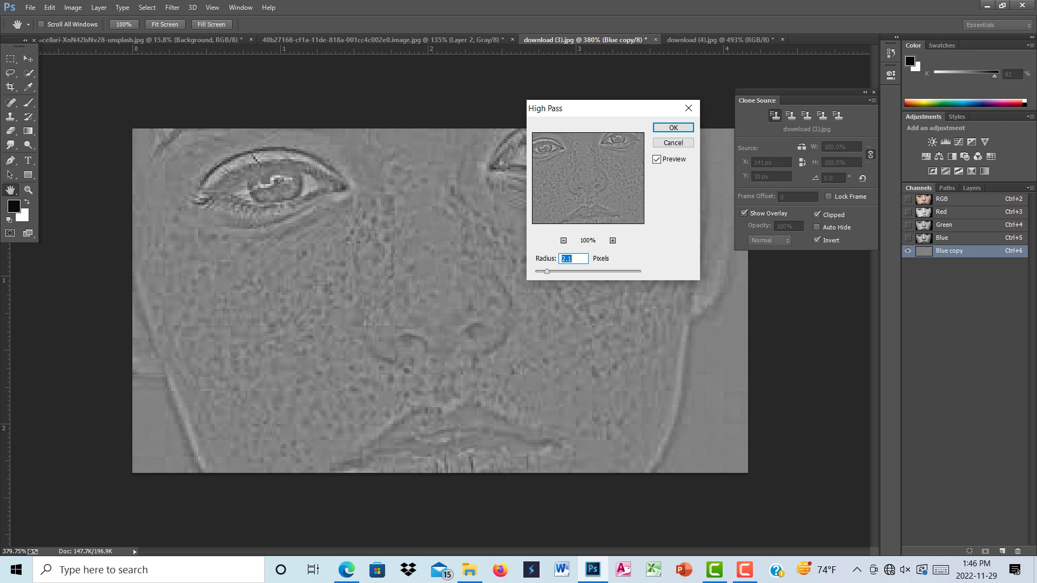
key("Up")
key("Up")
key("Up")
key("Up")
key("Return")
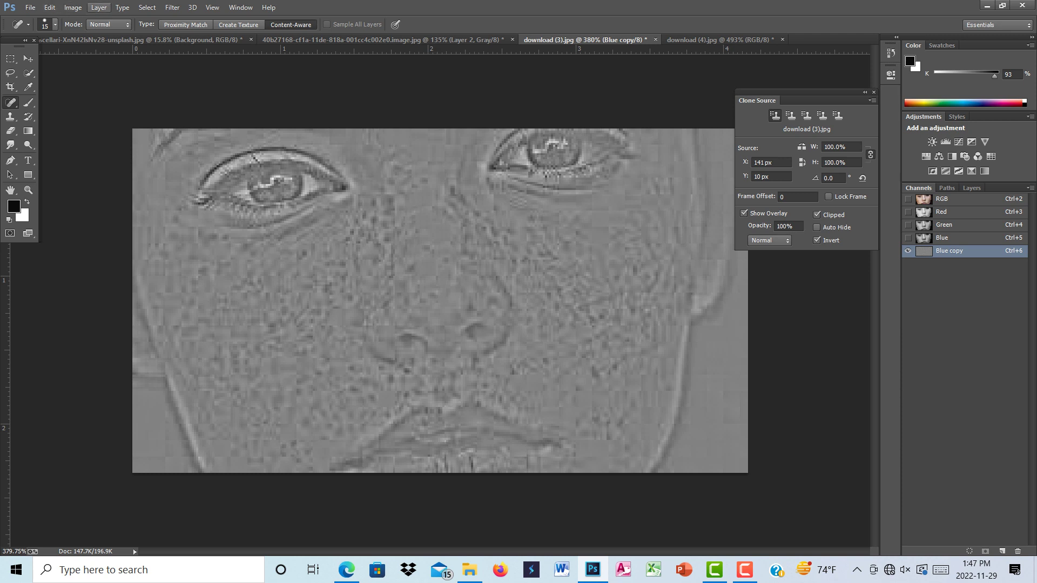
- Run Calculations on the Blue copy channel with Hard Light blending at 100% opacity, outputting to a new channel
left_click(73, 7)
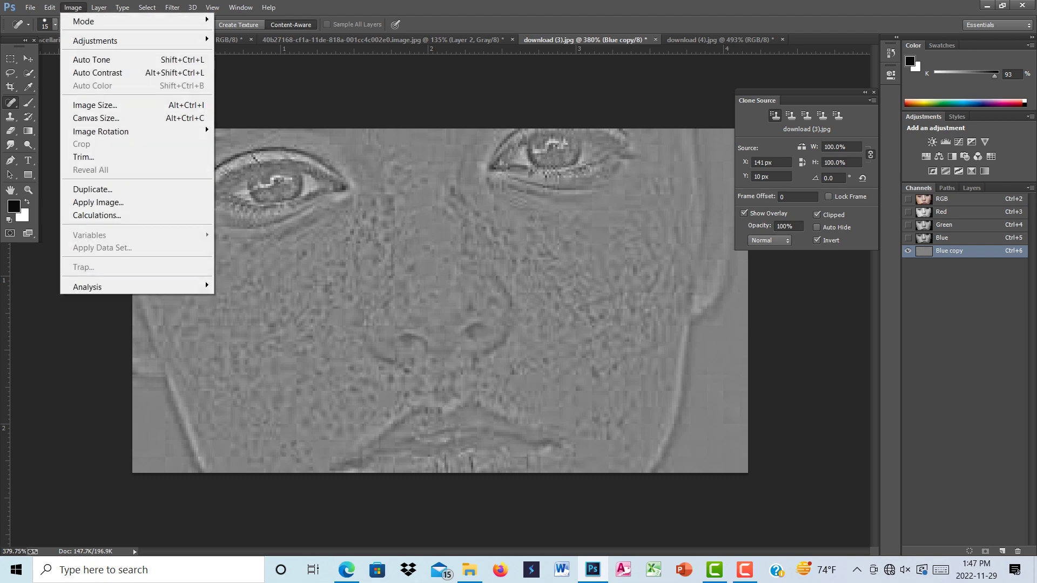
mouse_move(98, 8)
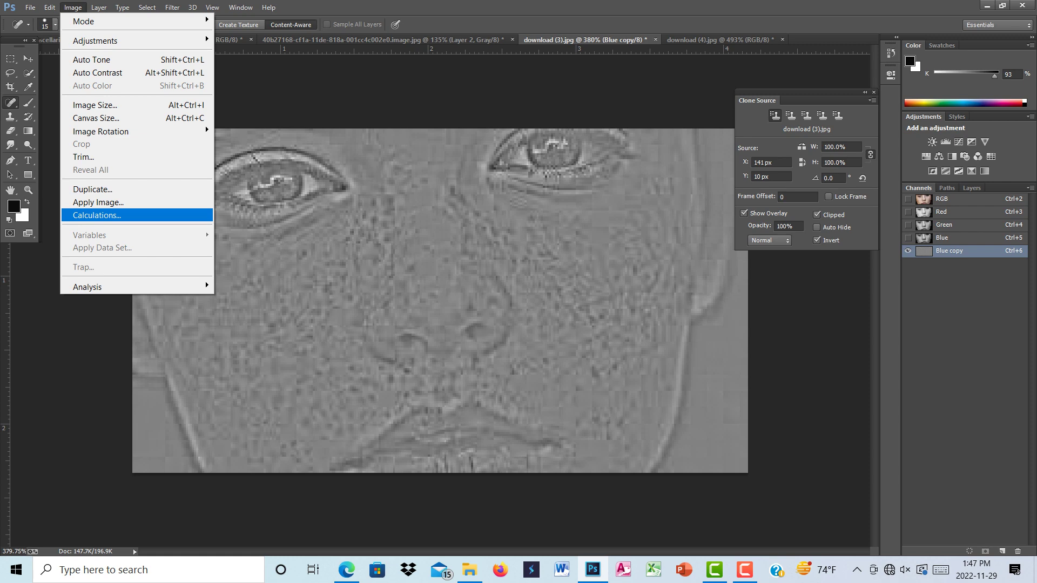
left_click(108, 215)
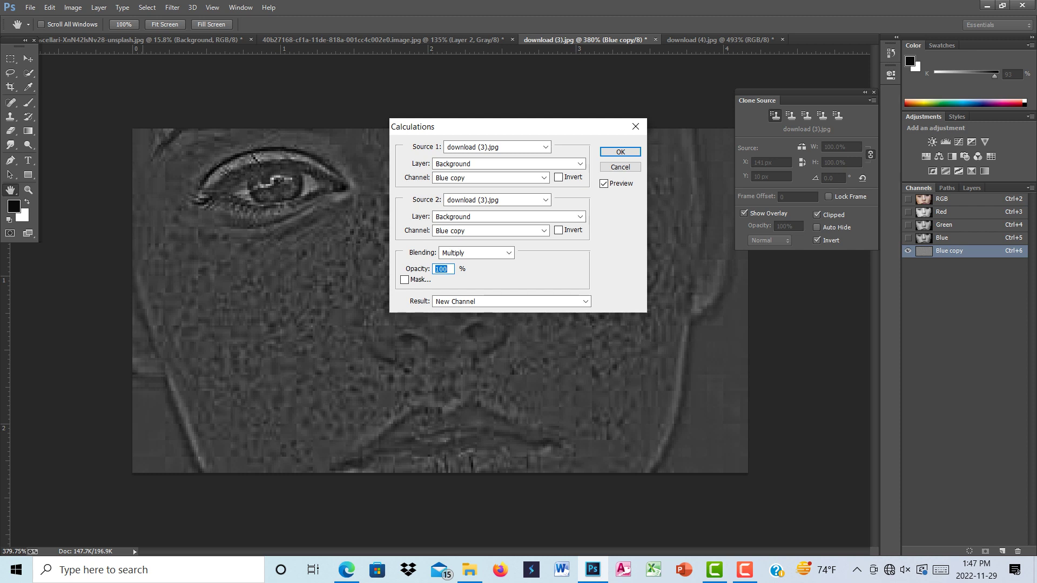
left_click(508, 253)
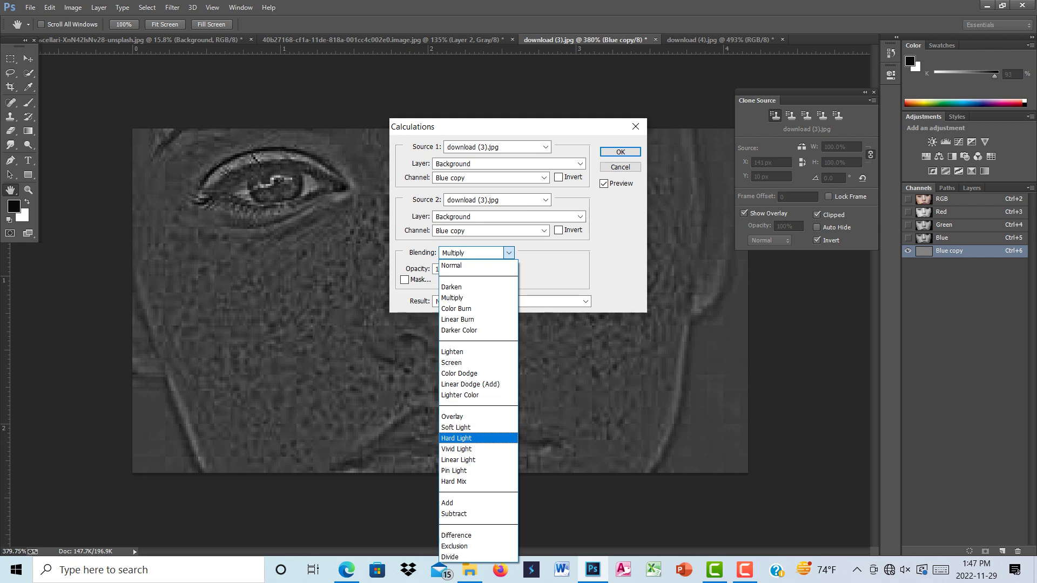
key("Return")
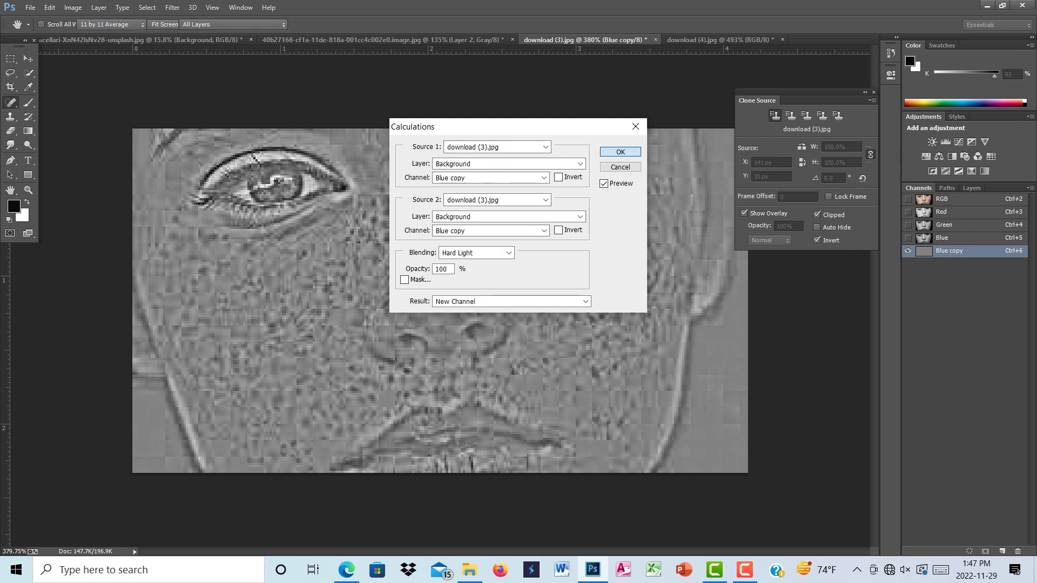
key("Return")
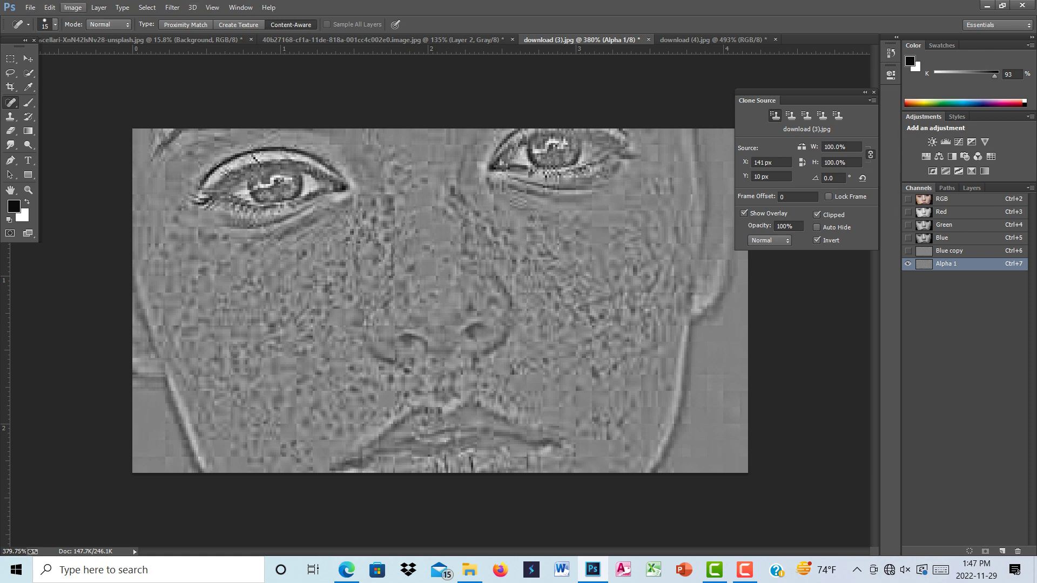
- Run Calculations with Hard Light blending on the Alpha 1 channel to produce another, more contrasted channel
left_click(73, 8)
key("Up")
key("Up")
key("Up")
key("Up")
key("Up")
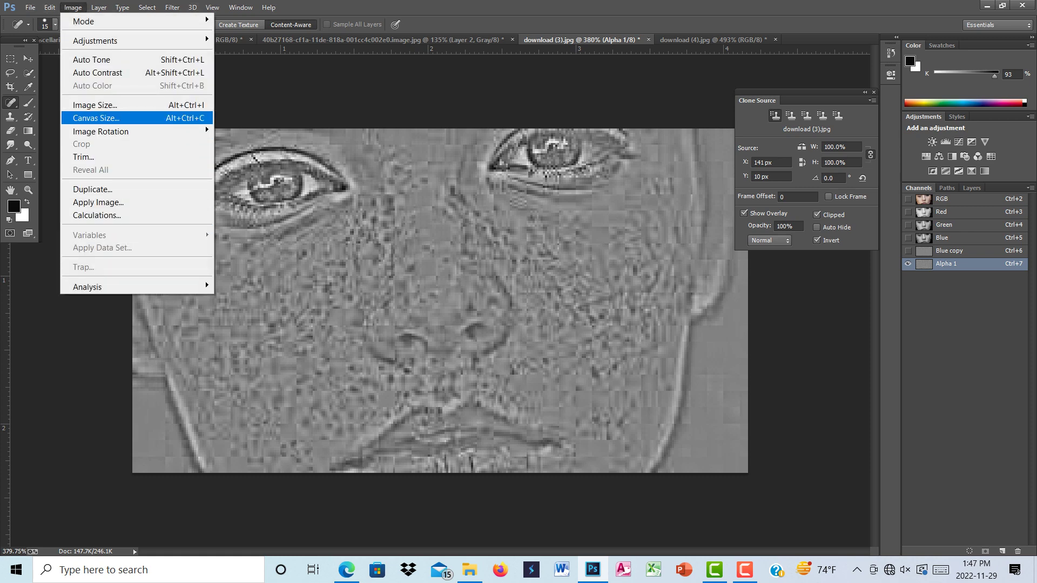
key("Down")
key("Down")
key("Down")
key("Down")
key("Down")
key("Down")
key("Down")
key("Return")
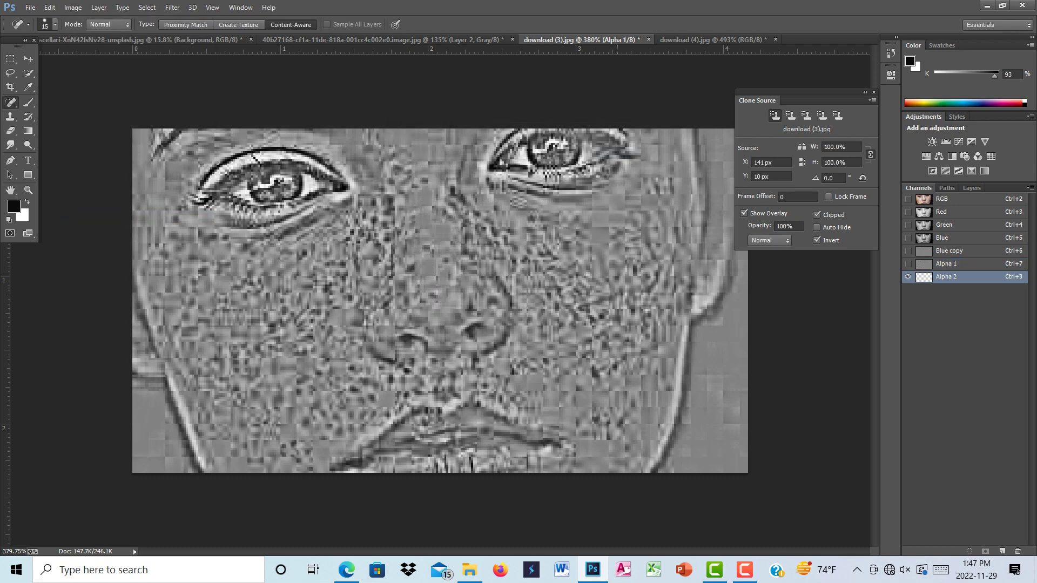
key("Return")
- Blend the Alpha 2 channel with itself through Calculations, using Hard Light at 100% opacity into a new channel
left_click(73, 7)
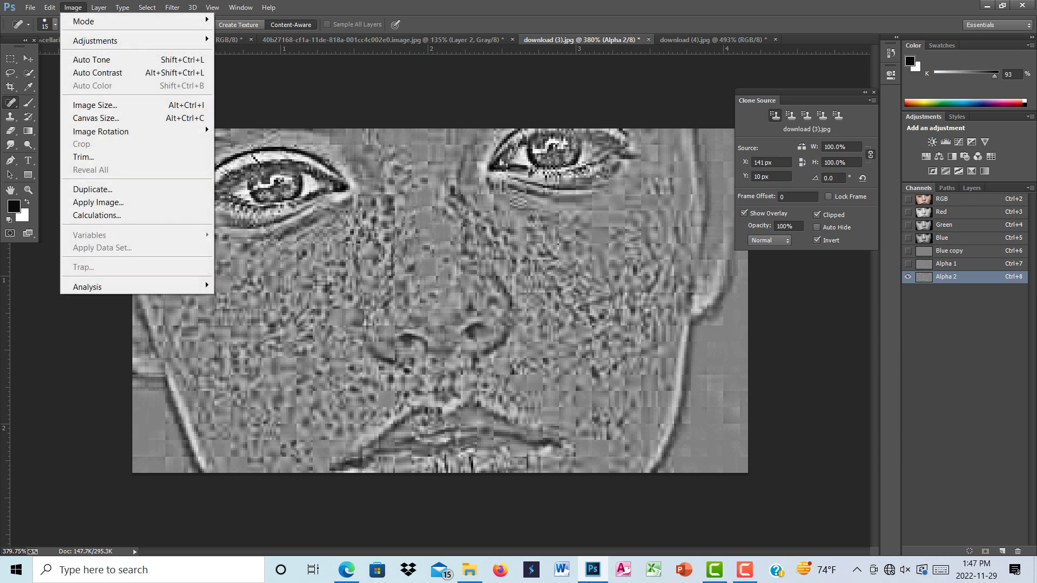
key("Up")
key("Return")
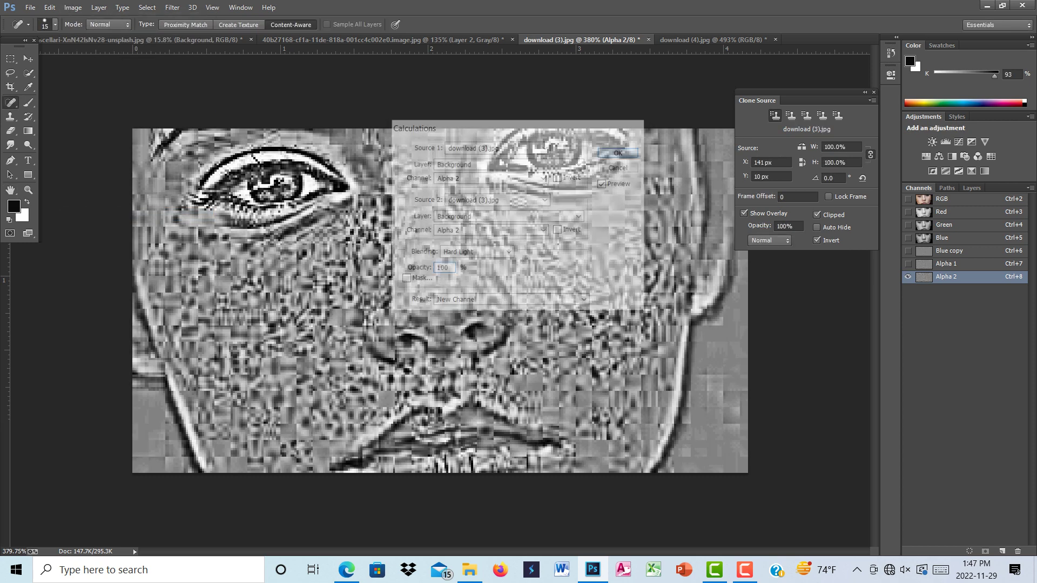
key("Return")
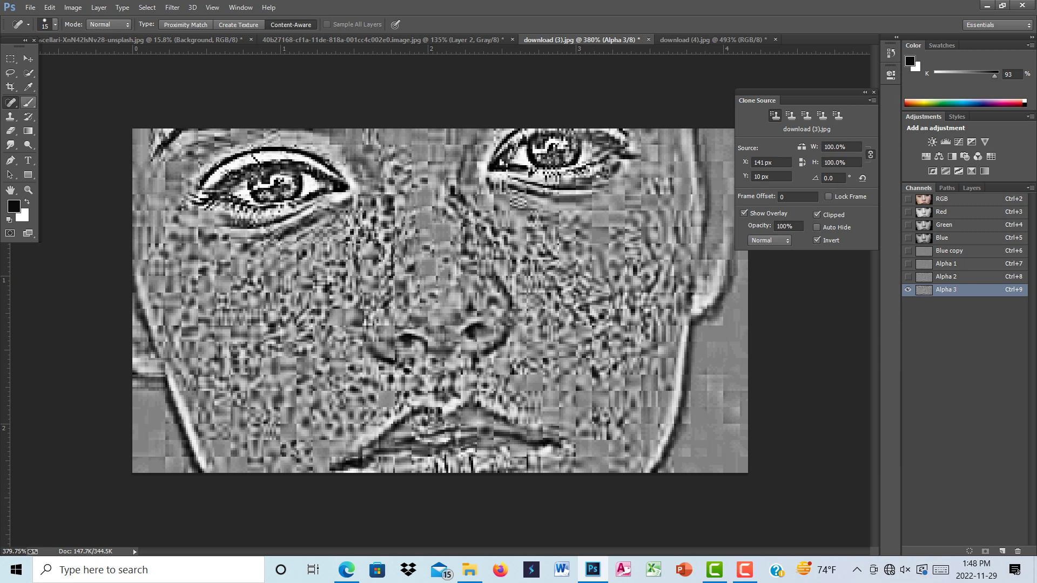
- Paint the eye on the image's left solid white in the Alpha 3 channel with a soft 25 px brush at 0% hardness
left_click(29, 102)
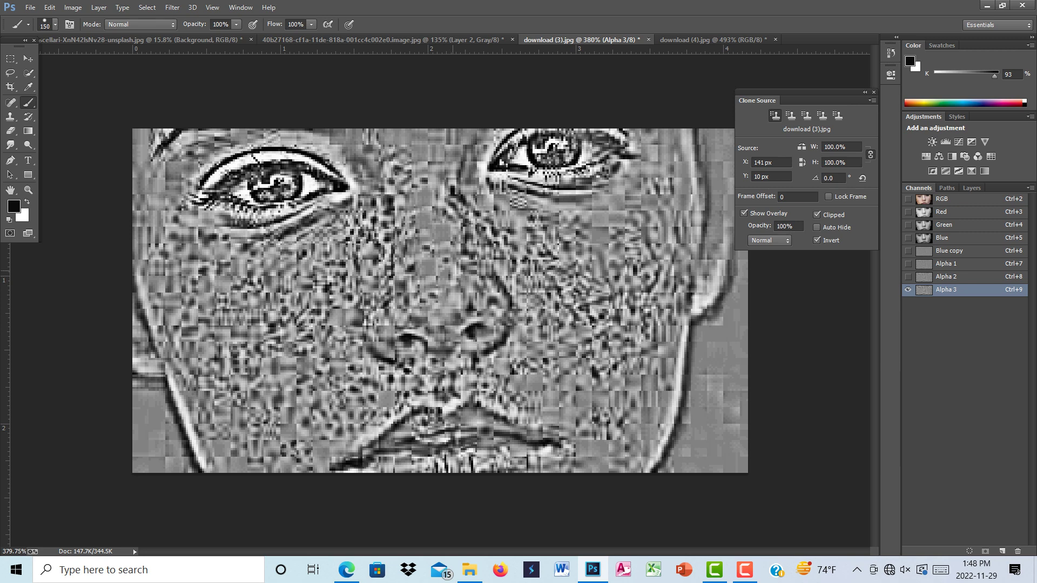
key("bracketleft")
key("bracketleft")
key("bracketleft")
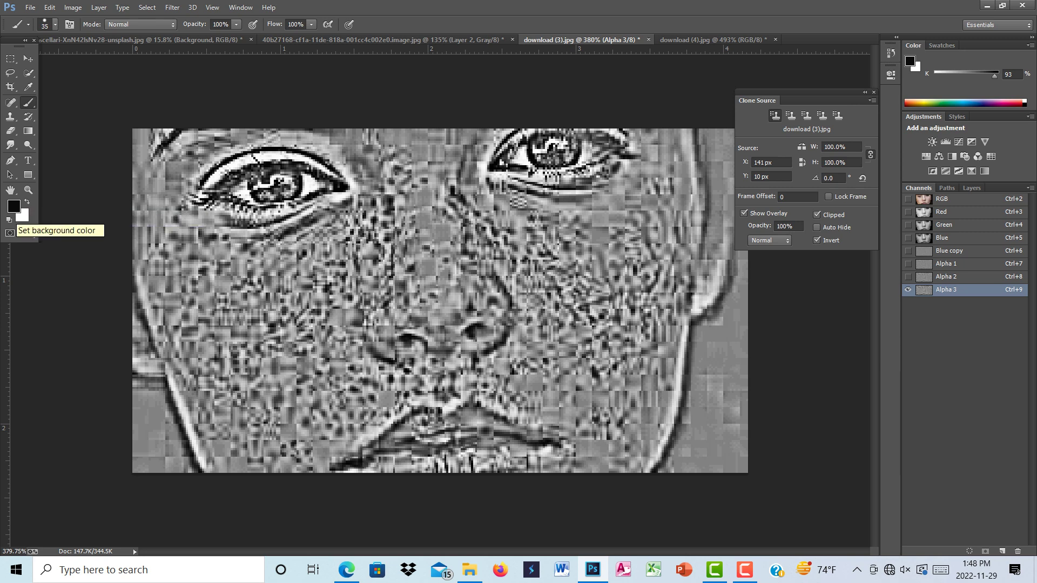
key("x")
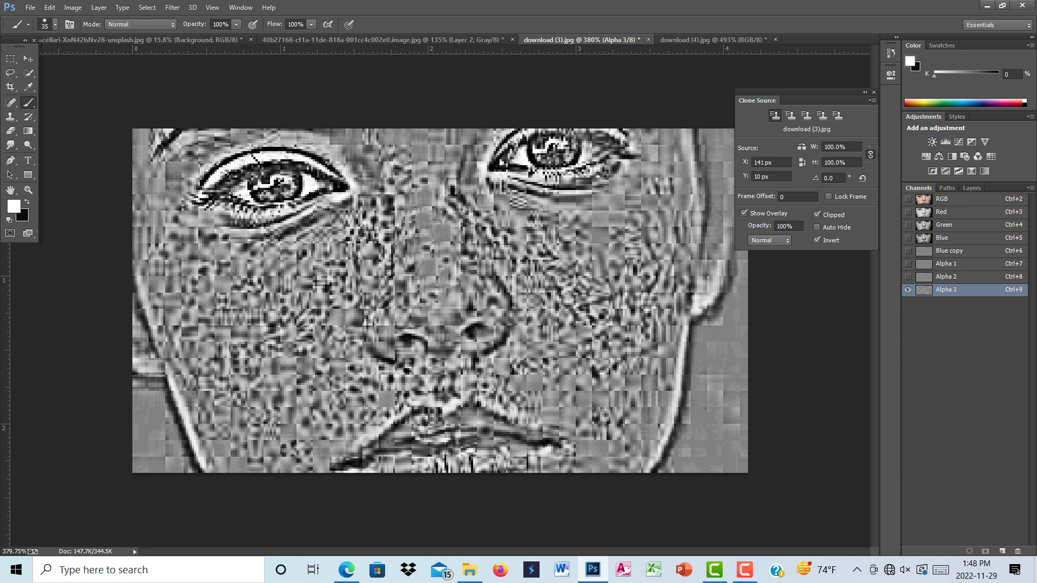
left_click(55, 24)
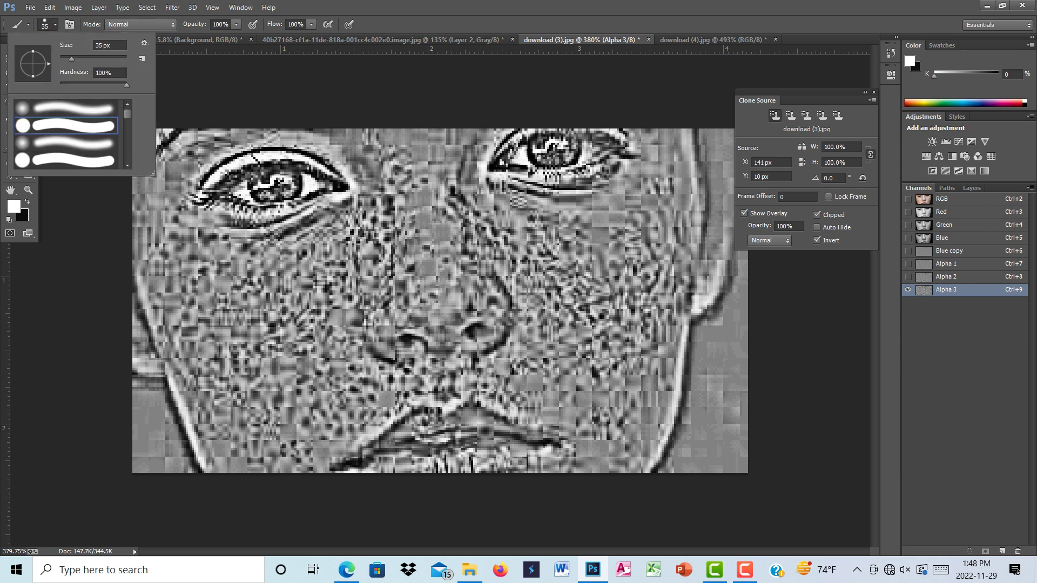
left_click_drag(126, 85, 82, 84)
left_click_drag(71, 58, 69, 59)
left_click(66, 108)
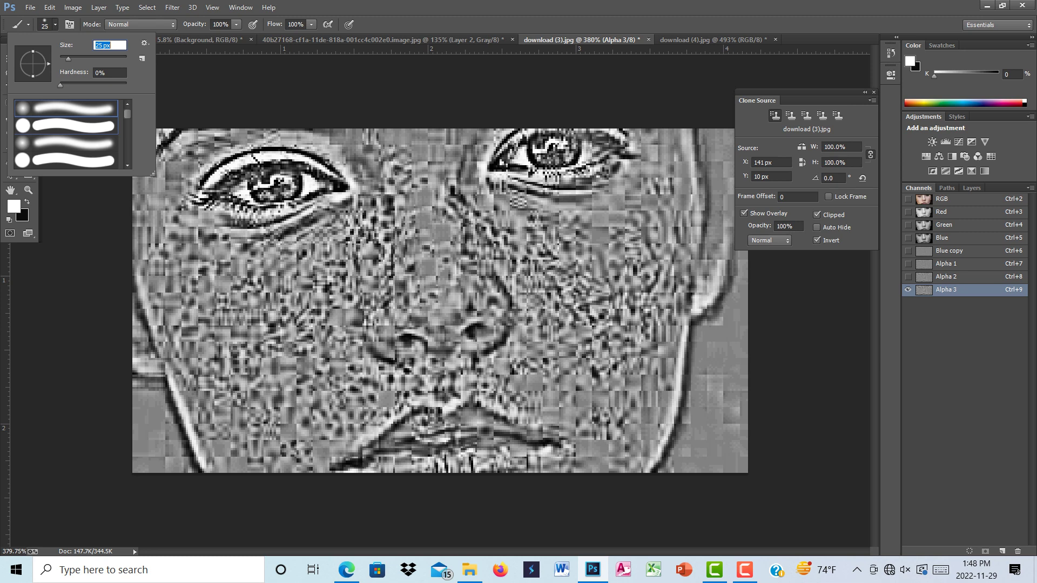
key("Return")
mouse_move(338, 179)
left_mouse_down()
mouse_move(283, 167)
mouse_move(241, 175)
mouse_move(222, 186)
mouse_move(275, 203)
mouse_move(332, 194)
mouse_move(313, 213)
mouse_move(243, 227)
mouse_move(203, 167)
mouse_move(335, 149)
mouse_move(206, 173)
mouse_move(208, 233)
mouse_move(300, 229)
mouse_move(351, 170)
left_mouse_up()
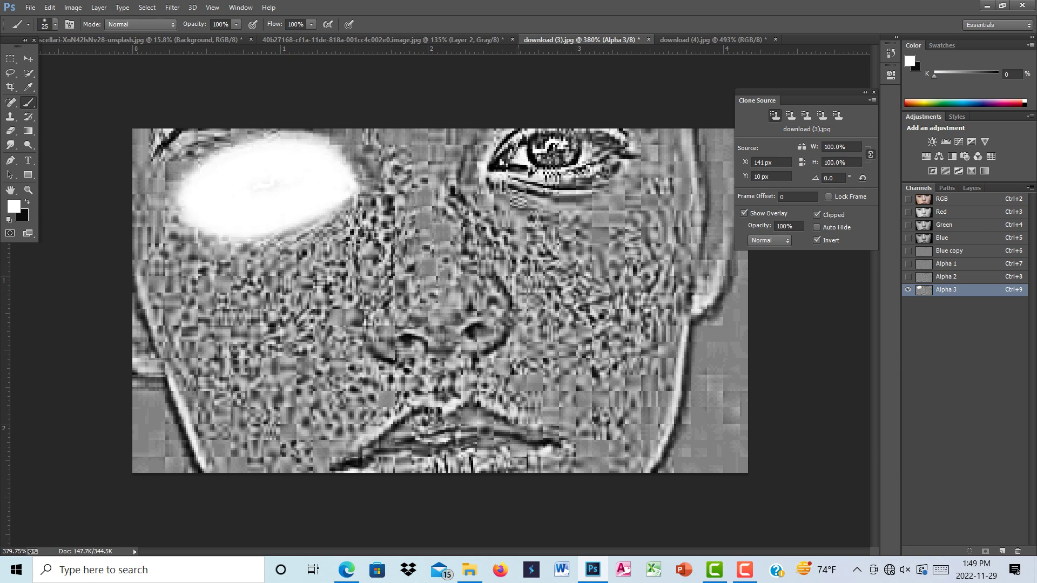
- Paint the other eye, the visible eyebrow and the area around the face's outline solid white in the Alpha 3 channel
mouse_move(488, 178)
left_mouse_down()
mouse_move(518, 146)
mouse_move(492, 157)
mouse_move(557, 184)
mouse_move(610, 162)
left_mouse_up()
mouse_move(519, 202)
left_mouse_down()
mouse_move(505, 197)
mouse_move(533, 203)
mouse_move(621, 173)
mouse_move(611, 141)
mouse_move(540, 138)
mouse_move(562, 132)
mouse_move(478, 162)
mouse_move(535, 213)
mouse_move(462, 162)
mouse_move(478, 132)
left_mouse_up()
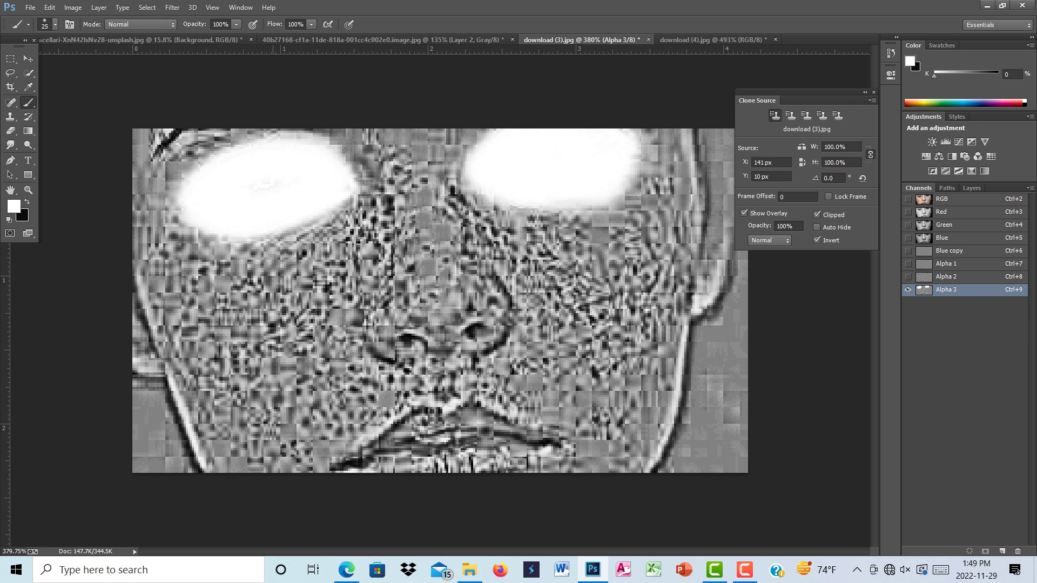
left_click_drag(159, 152, 221, 131)
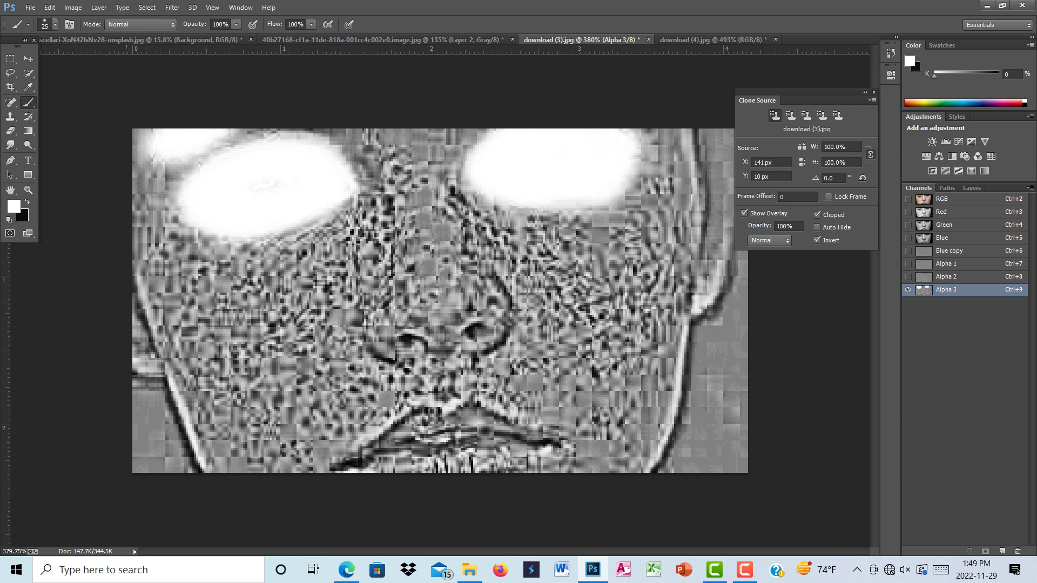
mouse_move(141, 278)
left_mouse_down()
mouse_move(153, 373)
mouse_move(195, 467)
mouse_move(156, 462)
mouse_move(138, 389)
mouse_move(197, 432)
mouse_move(214, 465)
left_mouse_up()
mouse_move(702, 327)
left_mouse_down()
mouse_move(719, 210)
mouse_move(694, 140)
mouse_move(727, 178)
mouse_move(722, 351)
mouse_move(708, 454)
mouse_move(702, 324)
mouse_move(653, 464)
mouse_move(719, 448)
mouse_move(697, 435)
mouse_move(743, 346)
mouse_move(740, 467)
mouse_move(700, 270)
mouse_move(702, 181)
left_mouse_up()
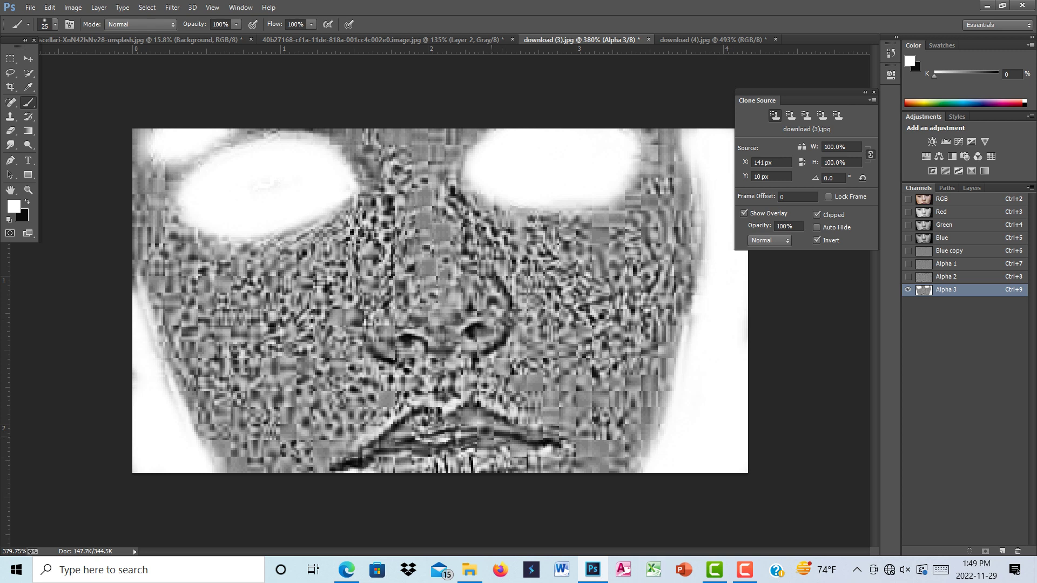
- Paint the lips and both nostrils solid white in the Alpha 3 channel with a 15 px brush
mouse_move(503, 432)
left_mouse_down()
mouse_move(399, 427)
mouse_move(452, 413)
mouse_move(340, 467)
mouse_move(562, 446)
mouse_move(462, 411)
mouse_move(403, 451)
mouse_move(494, 446)
mouse_move(524, 431)
left_mouse_up()
left_click_drag(473, 406, 556, 431)
mouse_move(421, 407)
left_mouse_down()
mouse_move(390, 438)
mouse_move(421, 418)
left_mouse_up()
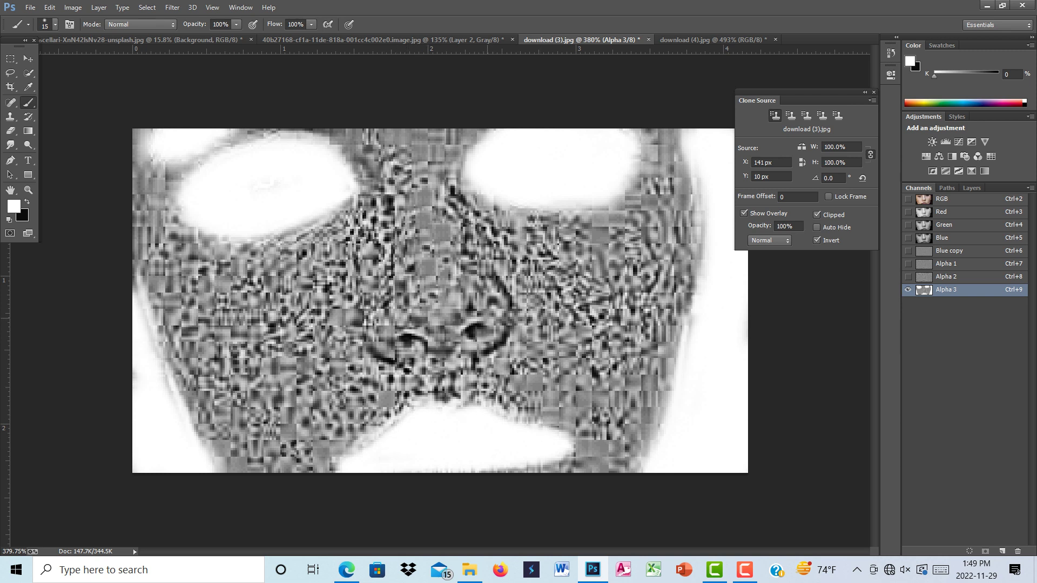
mouse_move(486, 318)
left_mouse_down()
mouse_move(464, 332)
mouse_move(476, 351)
mouse_move(494, 325)
mouse_move(459, 335)
mouse_move(485, 346)
mouse_move(469, 321)
mouse_move(386, 346)
mouse_move(440, 357)
mouse_move(416, 330)
mouse_move(400, 365)
mouse_move(435, 356)
mouse_move(403, 327)
left_mouse_up()
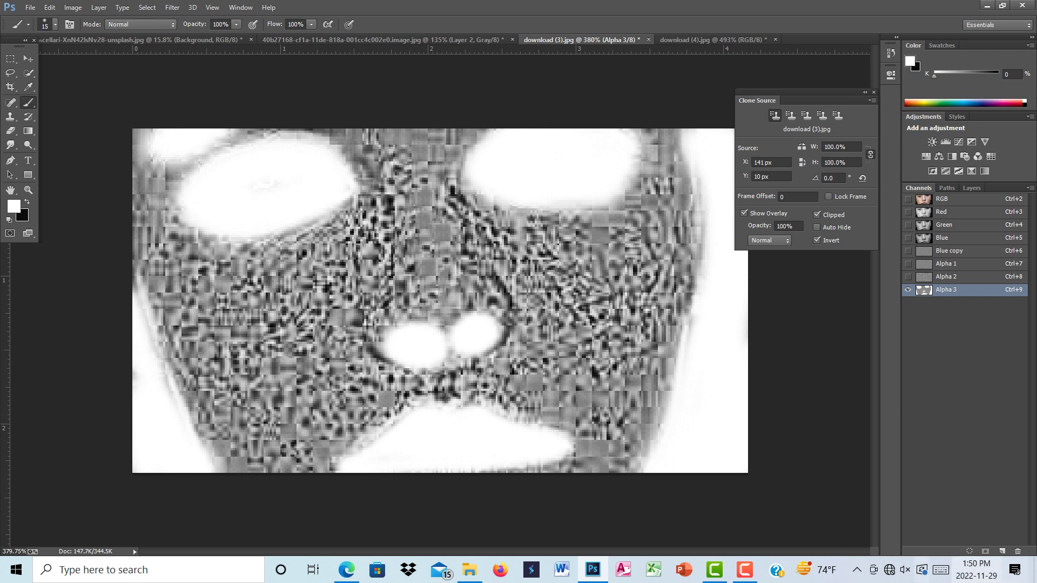
left_click(744, 570)
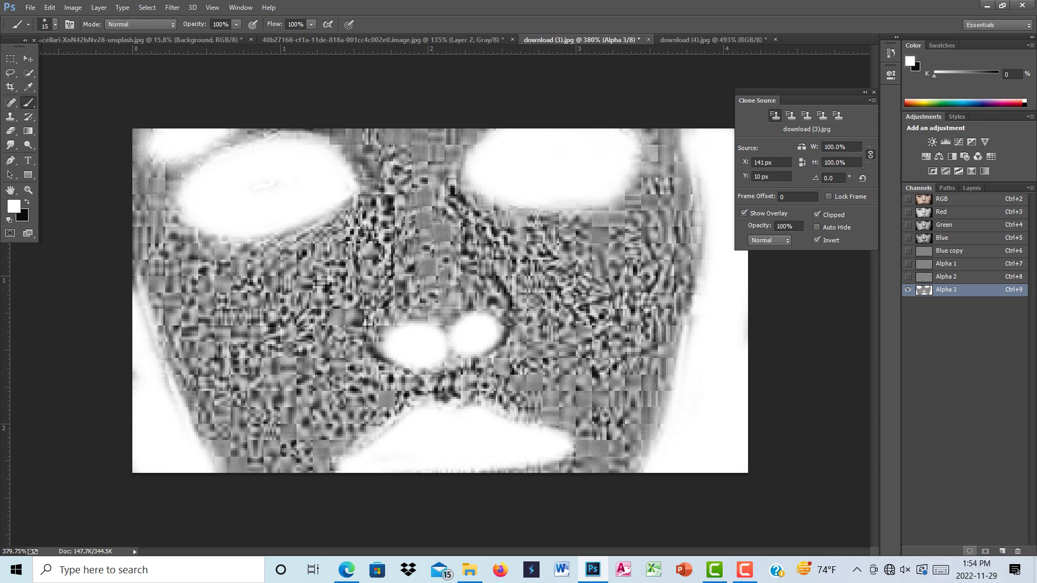
- Load the Alpha 3 channel as a selection, return to the RGB composite and invert the selection
left_click(970, 551)
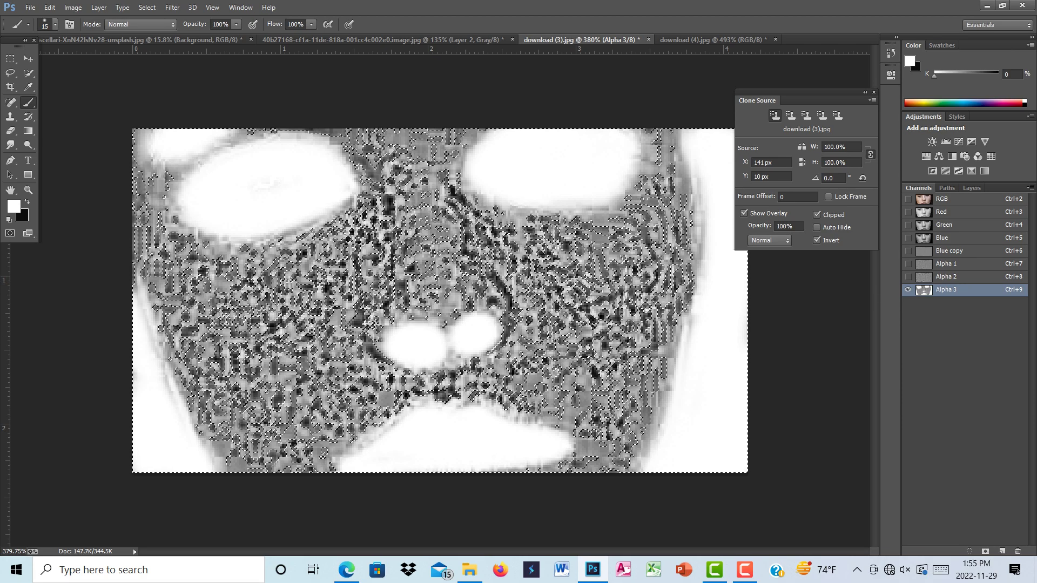
key("ctrl+2")
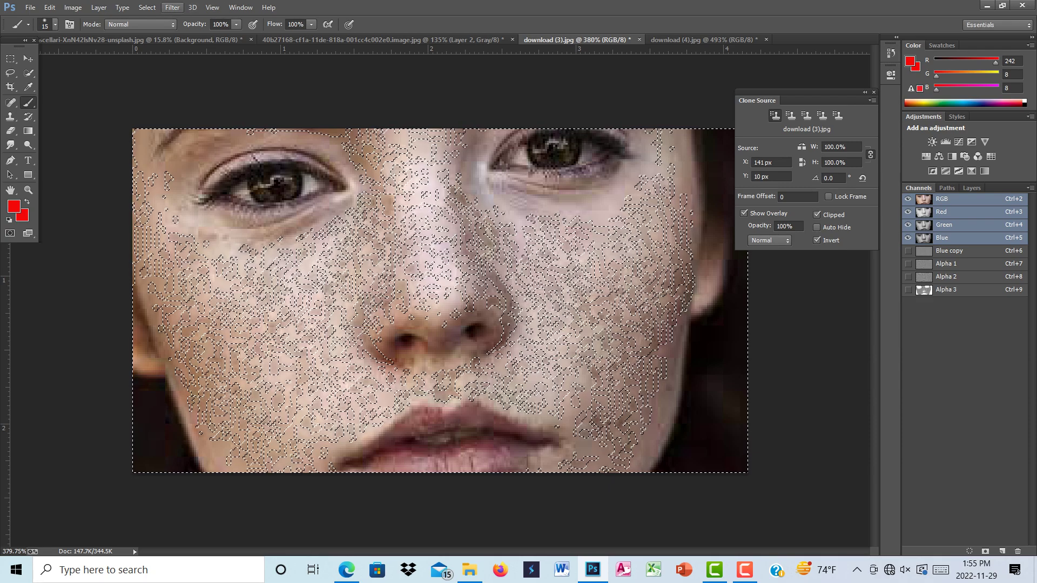
left_click(172, 8)
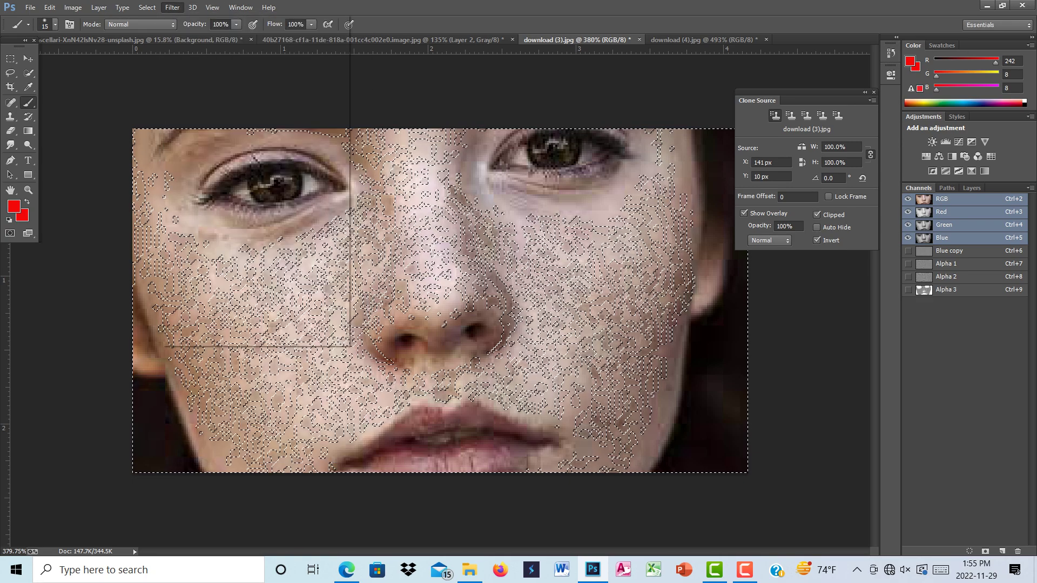
mouse_move(146, 7)
key("Down")
key("Down")
key("Down")
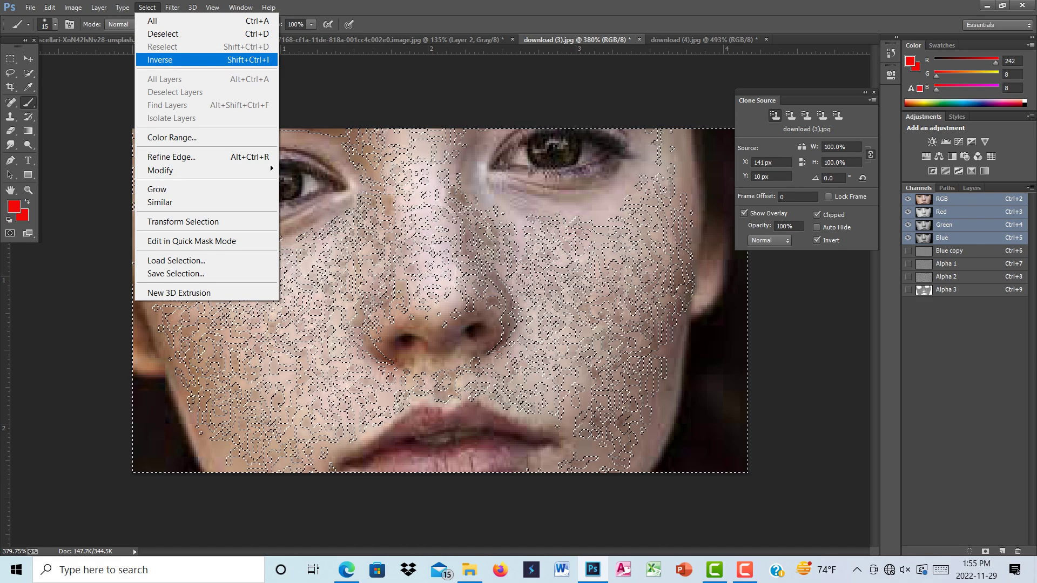
key("Return")
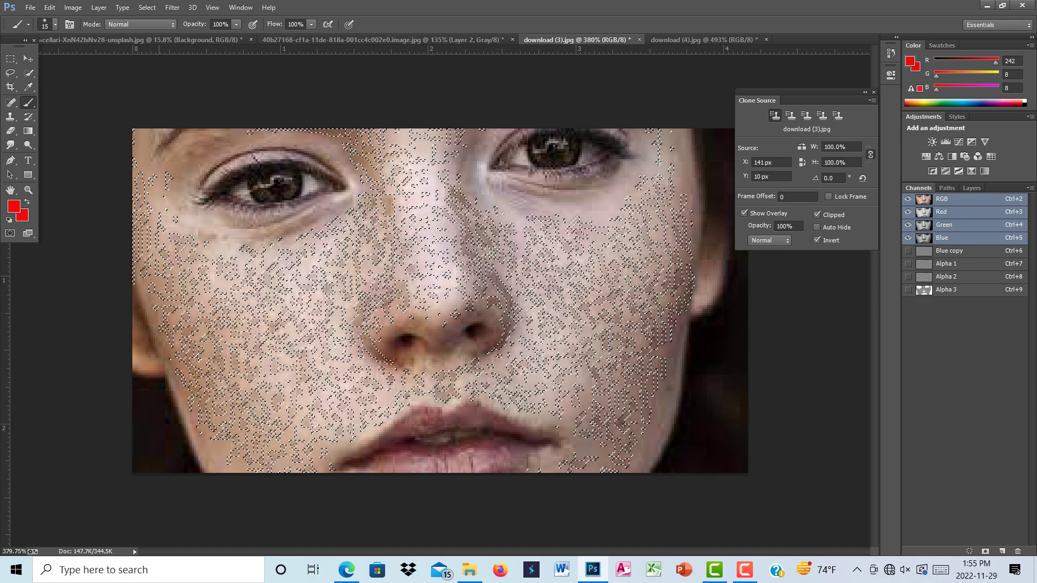
- Lighten the selected freckles with a Curves adjustment, setting an RGB curve point at input 110, output 147, and deselect
key("alt+i")
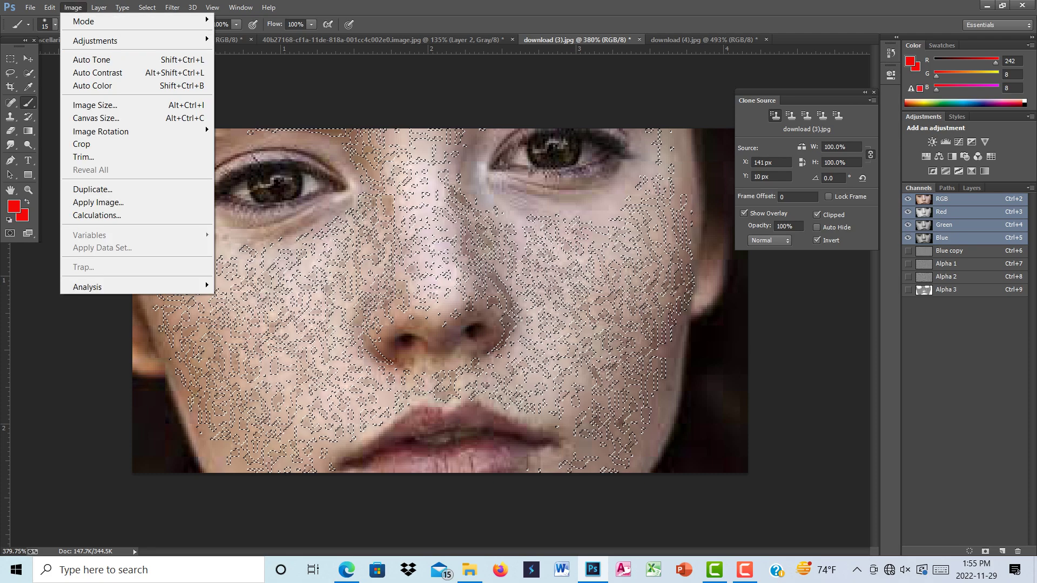
mouse_move(95, 41)
key("Down")
key("Down")
key("Down")
key("Down")
key("Down")
key("Down")
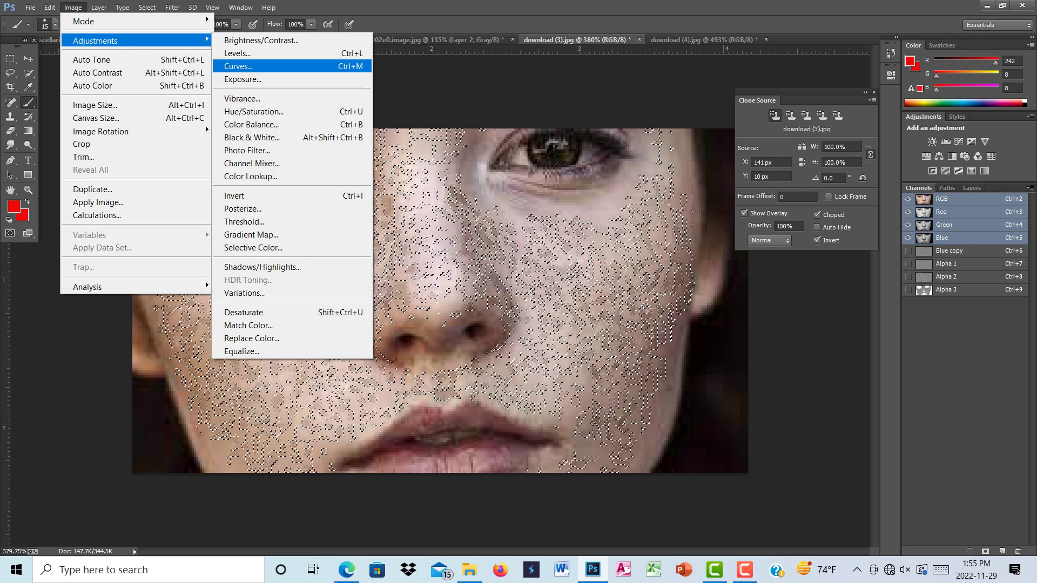
key("Up")
key("Up")
key("Up")
key("Up")
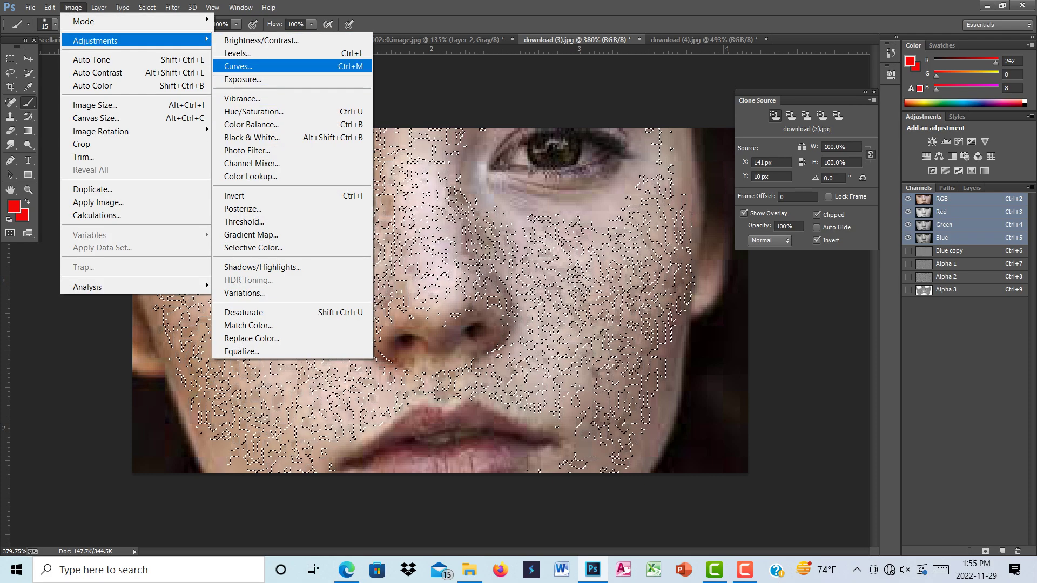
key("Escape")
key("Escape")
key("ctrl+m")
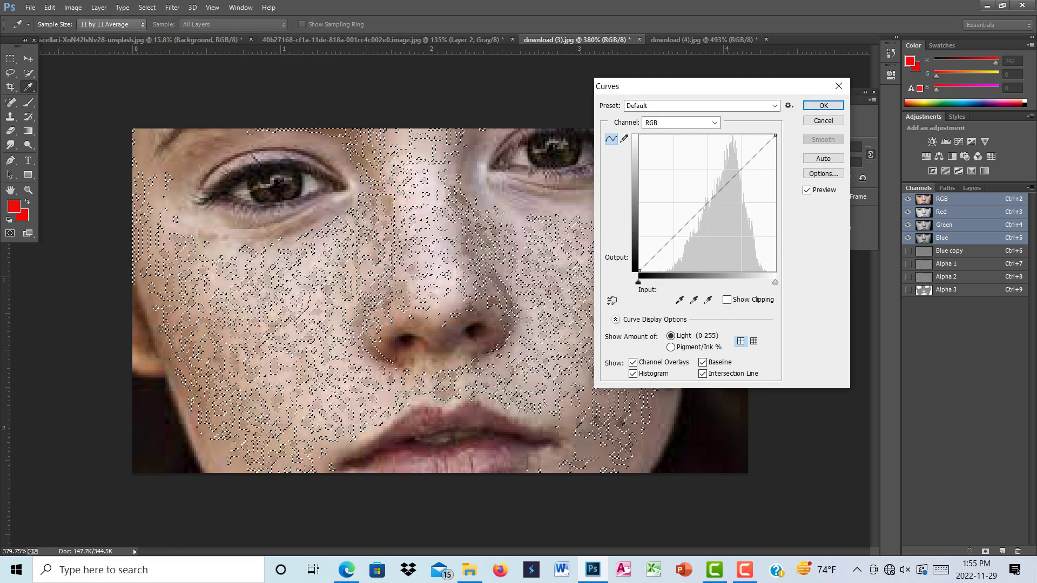
left_click_drag(702, 86, 851, 44)
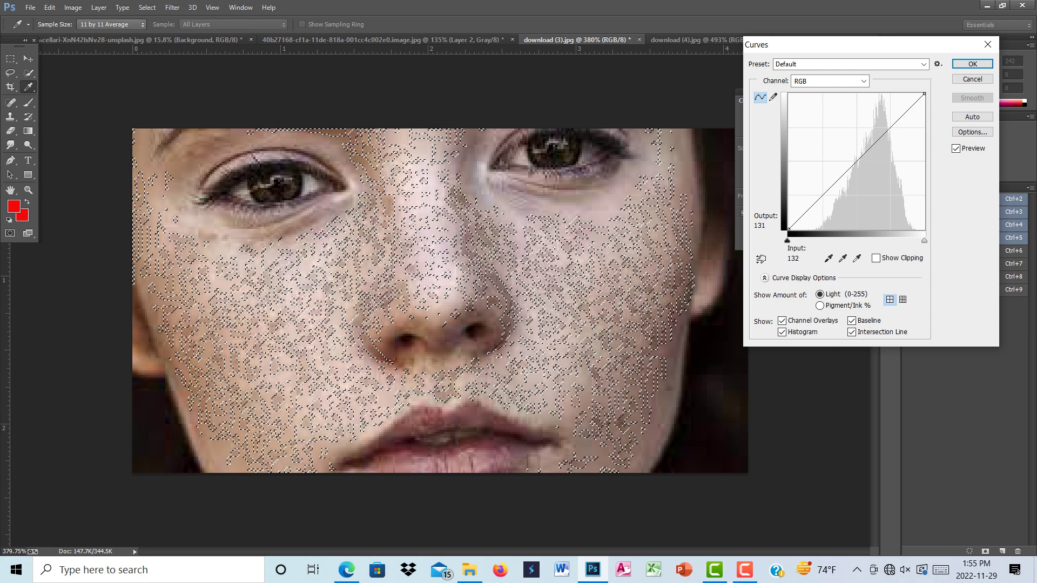
left_click_drag(855, 163, 847, 150)
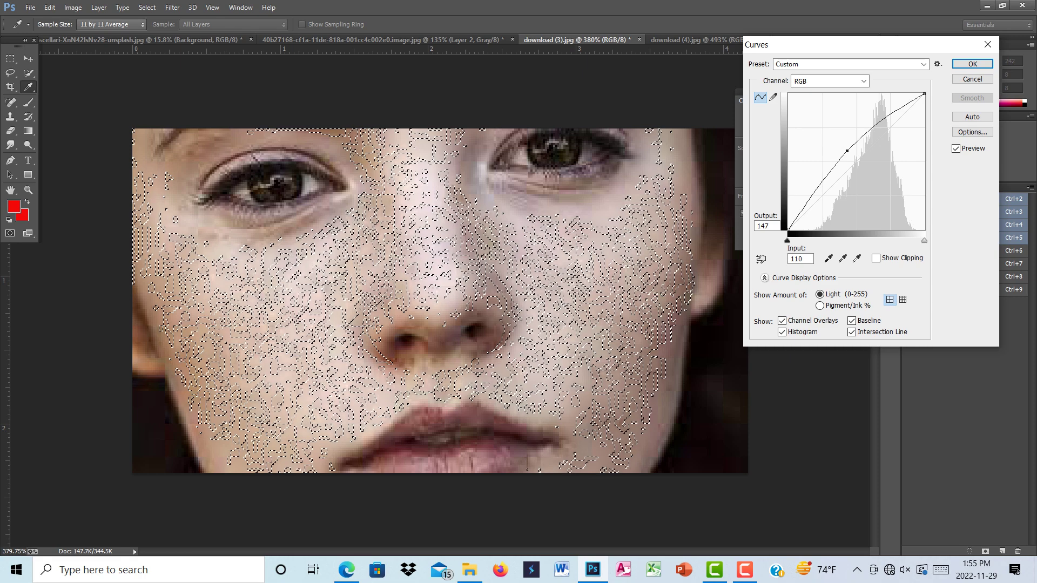
key("Return")
key("b")
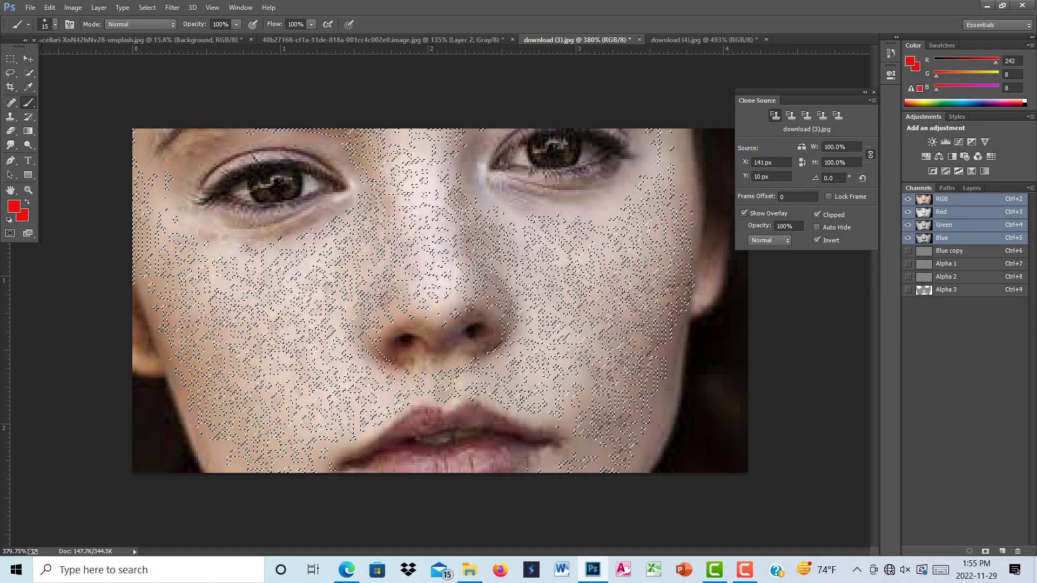
key("ctrl+d")
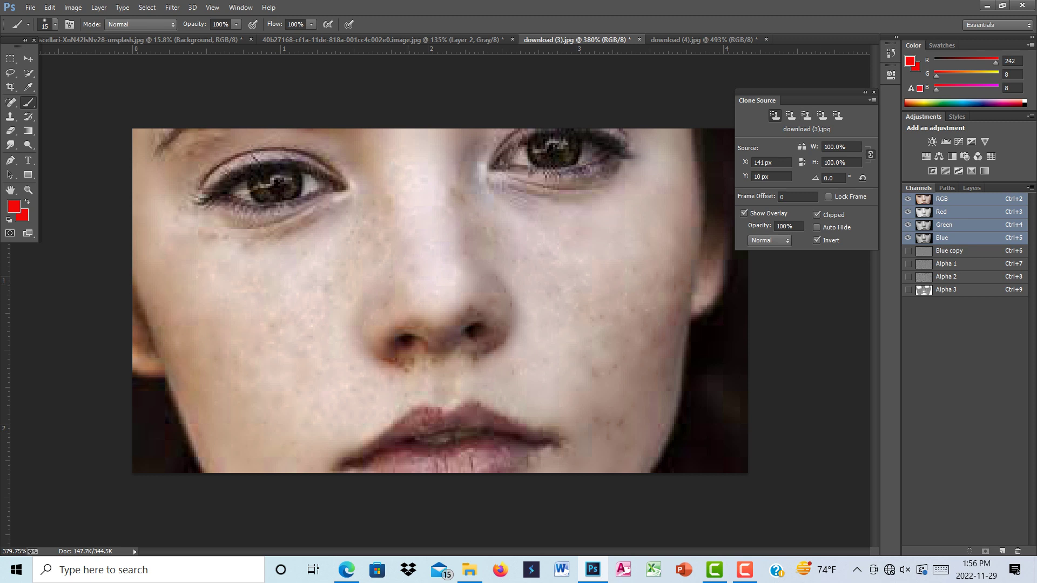
- Close the download (4).jpg document
left_click(702, 40)
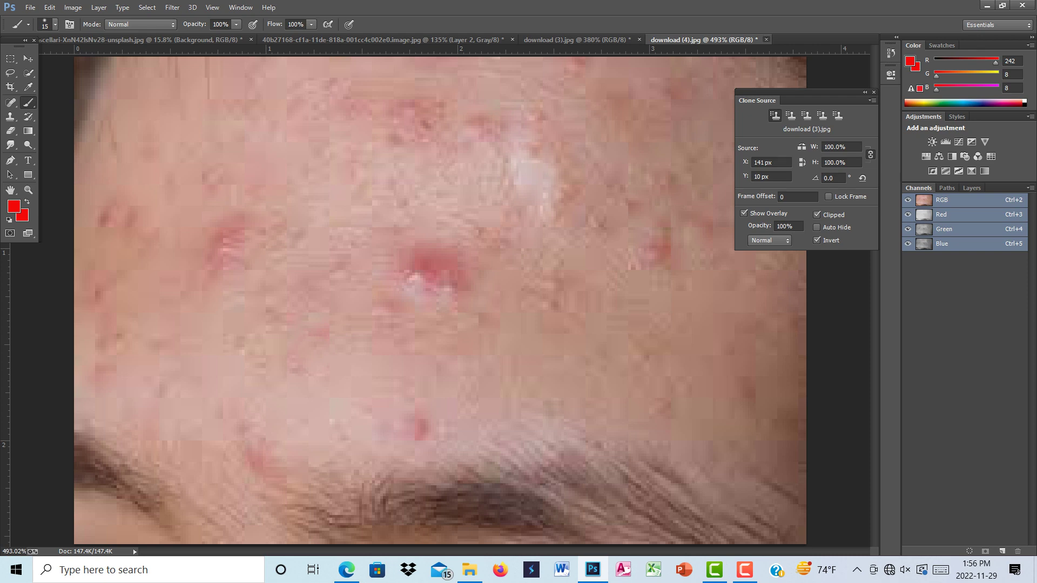
left_click(766, 40)
left_click(521, 214)
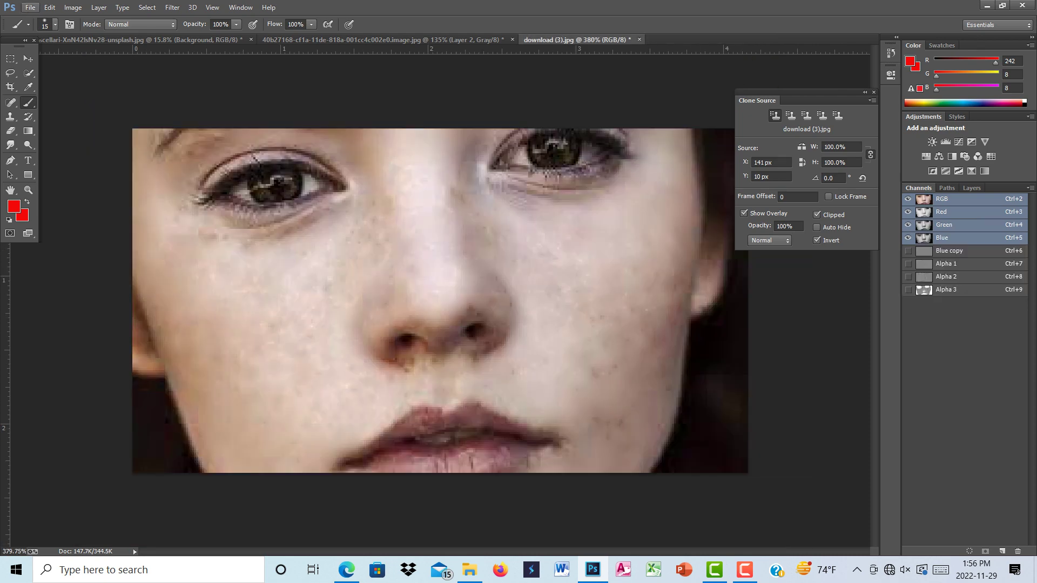
- Open the download (2) image from the kalo picture folder
left_click(30, 7)
key("Return")
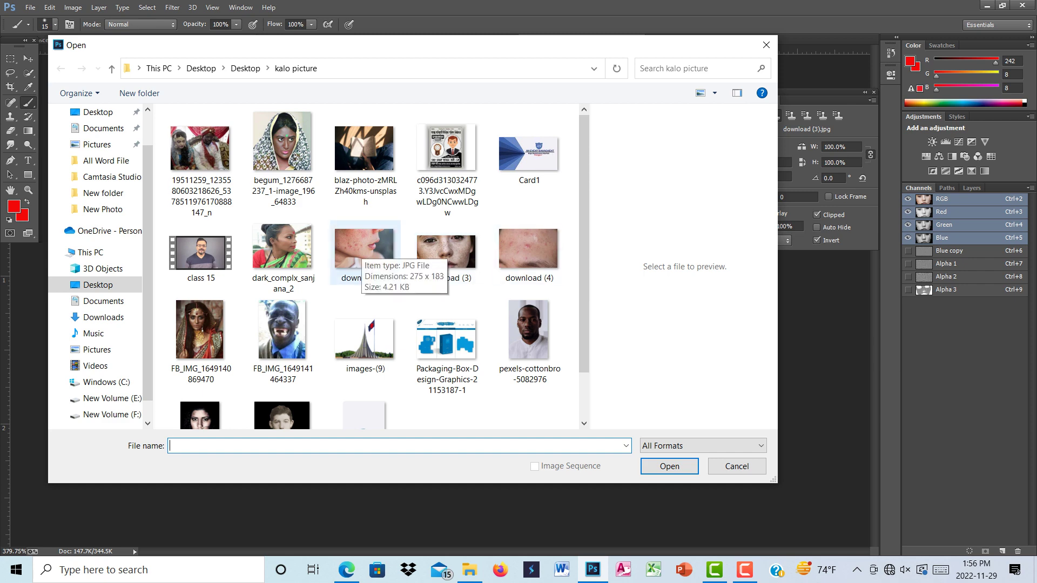
scroll(362, 254, "down", 2)
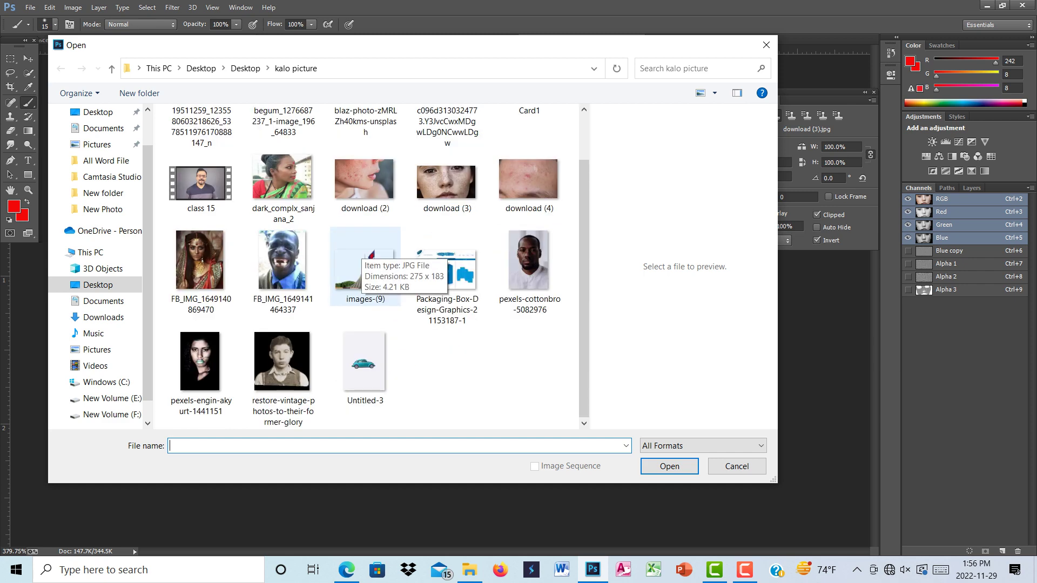
scroll(362, 253, "up", 2)
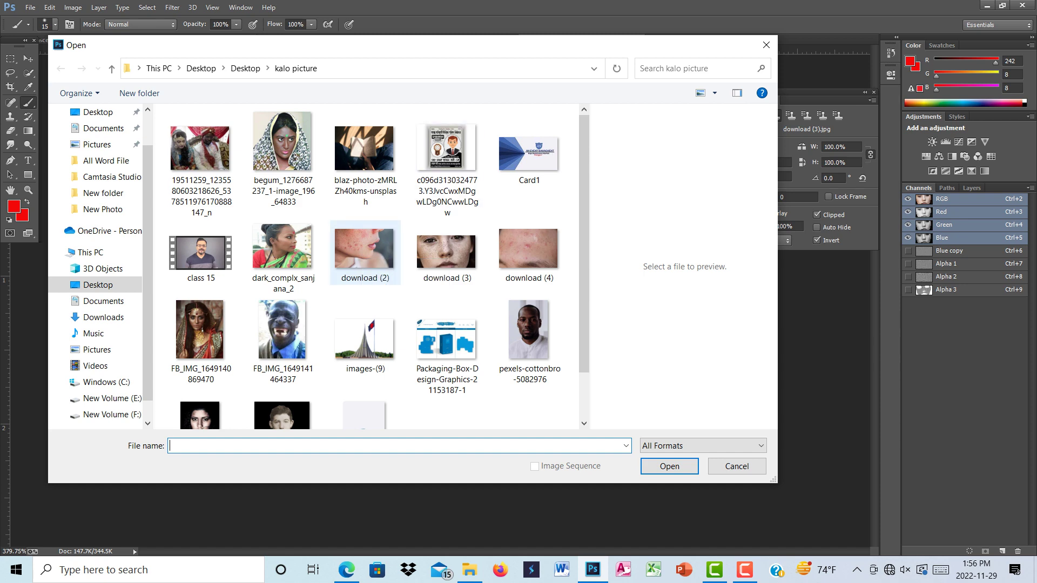
left_click(362, 254)
left_click(669, 466)
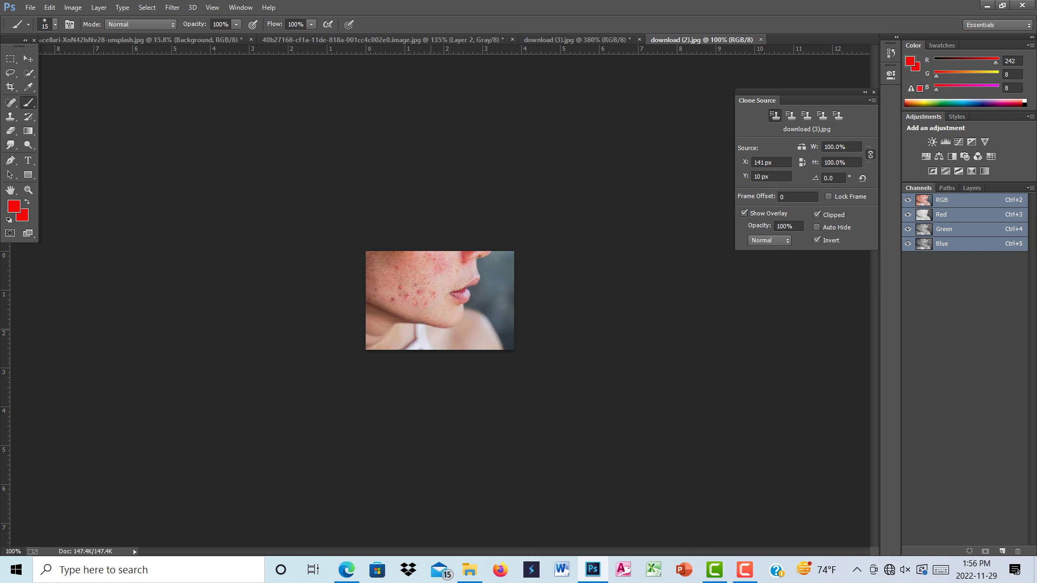
- Remove the most prominent red spots on the lower cheek with the 15 px Spot Healing Brush in Content-Aware mode
scroll(430, 330, "up", 15)
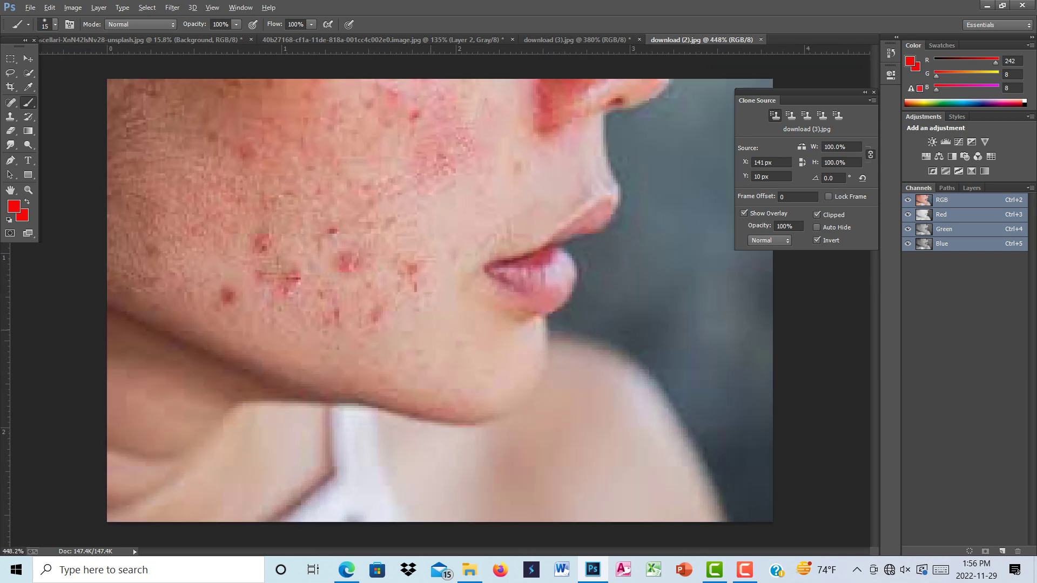
scroll(434, 301, "up", 1)
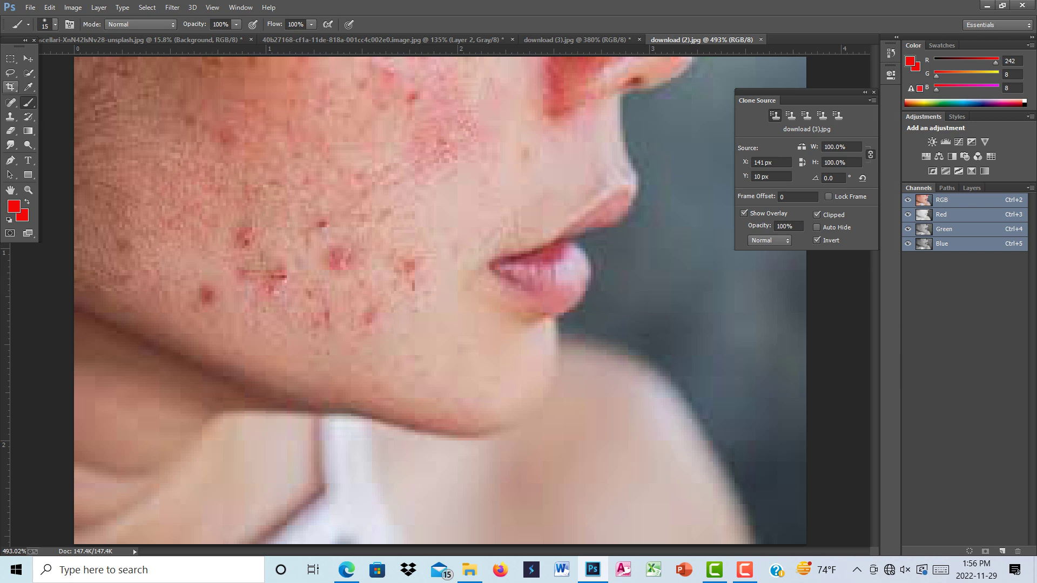
left_click(10, 102)
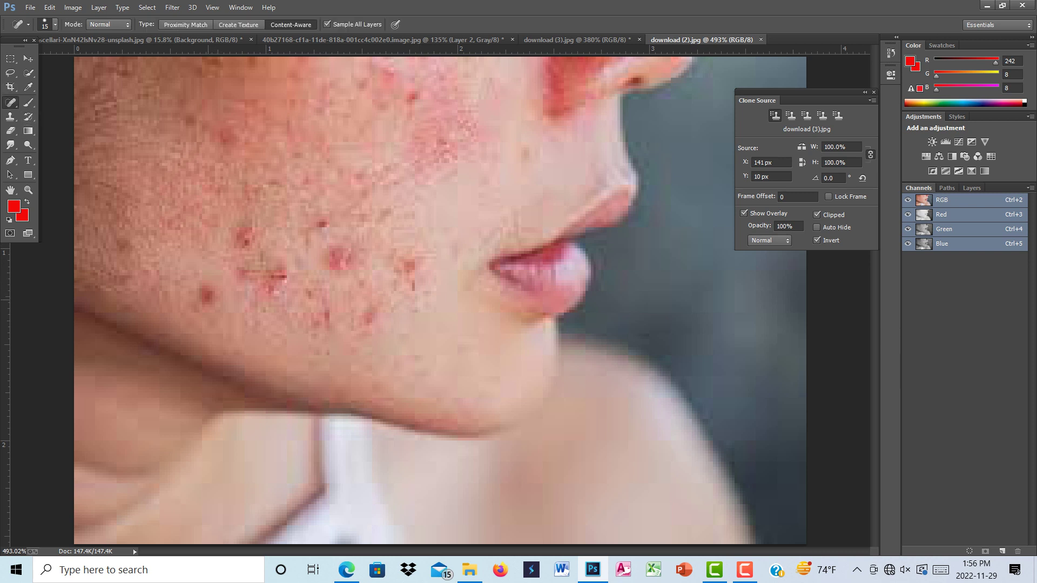
left_click(206, 297)
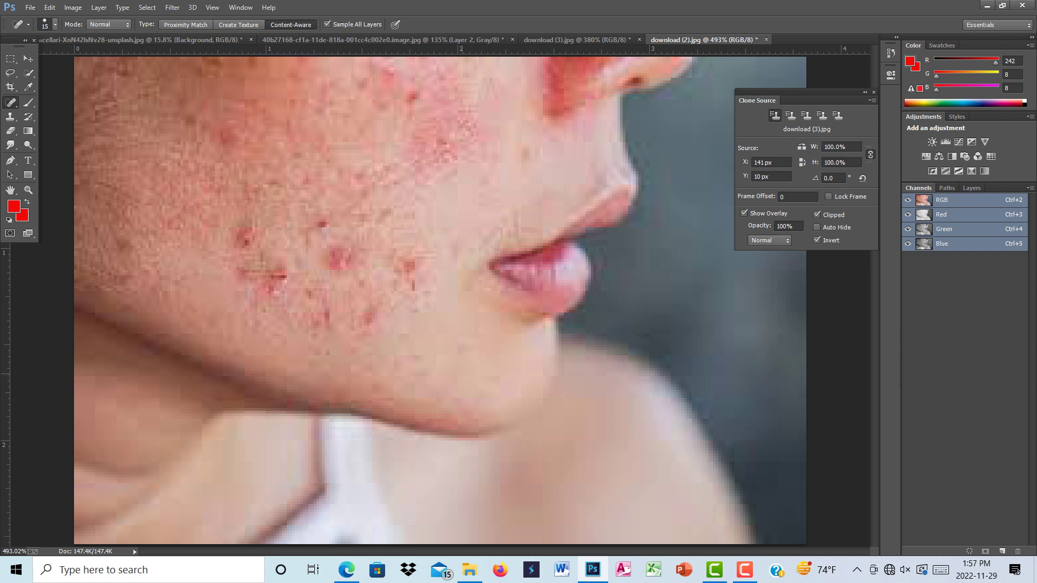
left_click(325, 318)
left_click(370, 316)
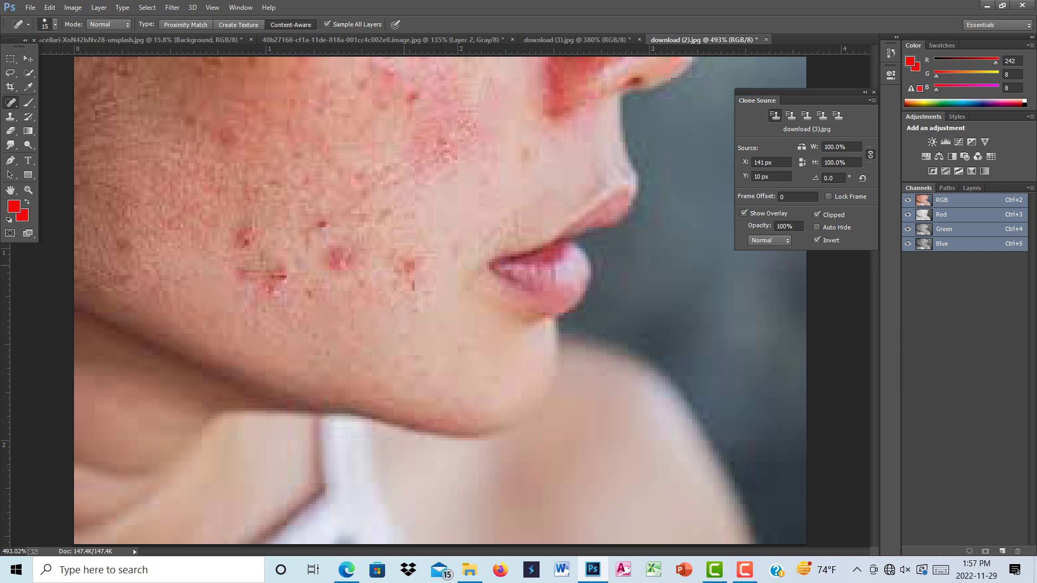
left_click(404, 264)
left_click(412, 285)
left_click(351, 280)
left_click(344, 262)
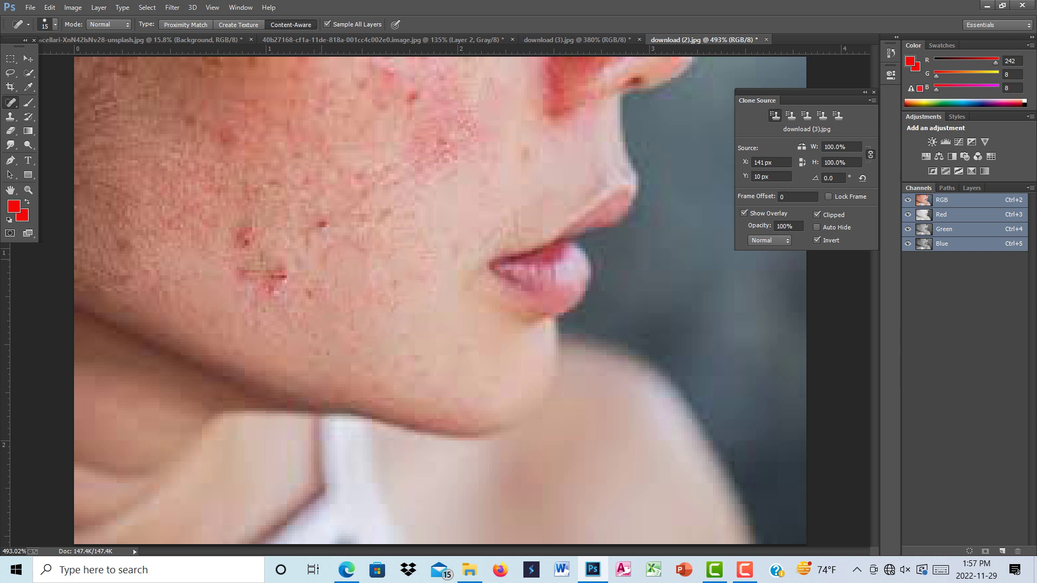
left_click(323, 225)
left_click(248, 238)
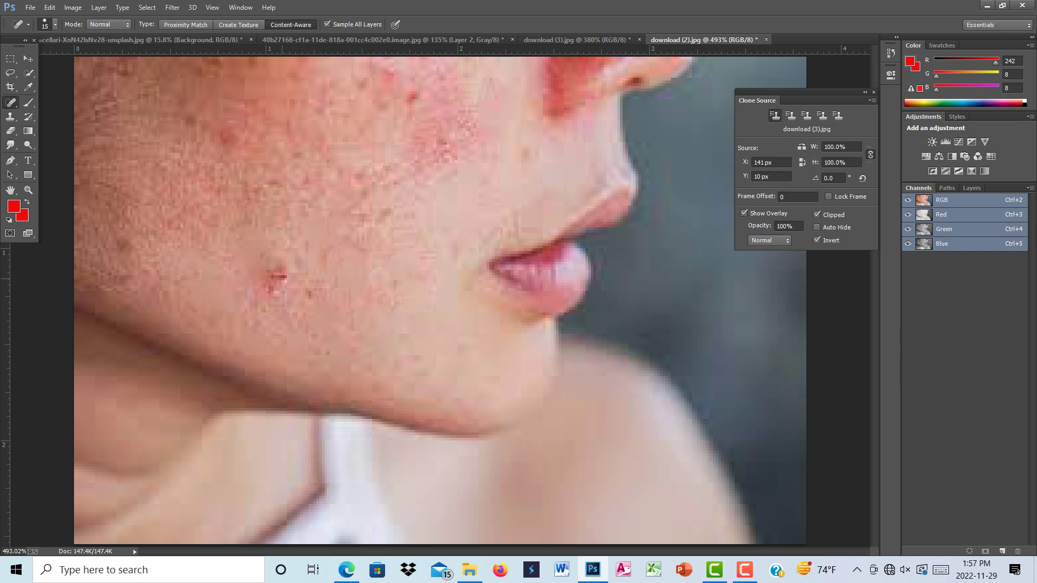
left_click(281, 278)
left_click(272, 297)
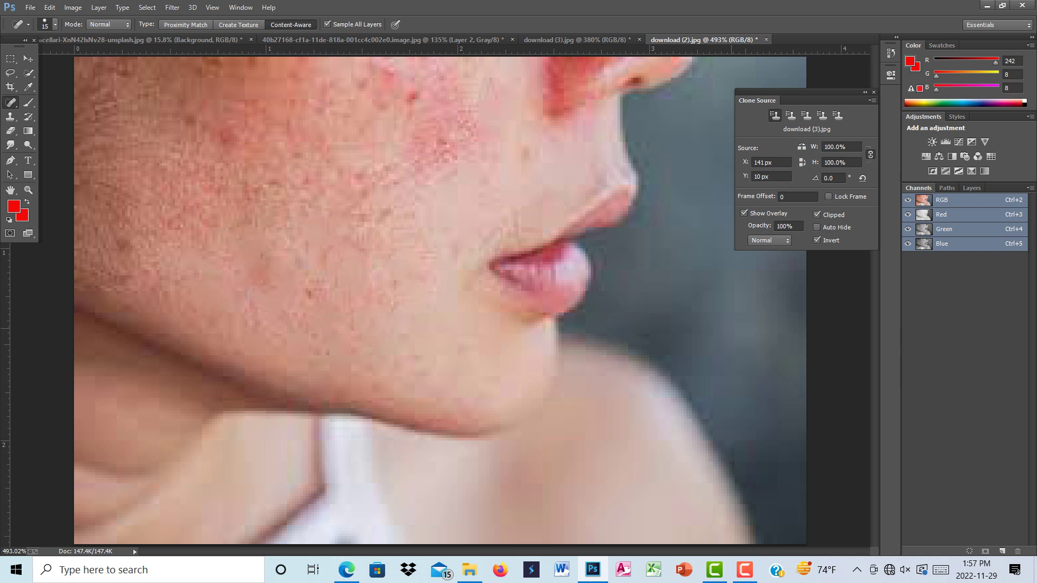
- Undo all the spot healing on the cheek, stepping back through the history
key("ctrl+z")
key("ctrl+z")
key("ctrl+z")
key("ctrl+z")
key("ctrl+z")
key("ctrl+alt+z")
key("ctrl+alt+z")
key("ctrl+alt+z")
key("ctrl+alt+z")
key("ctrl+alt+z")
key("ctrl+alt+z")
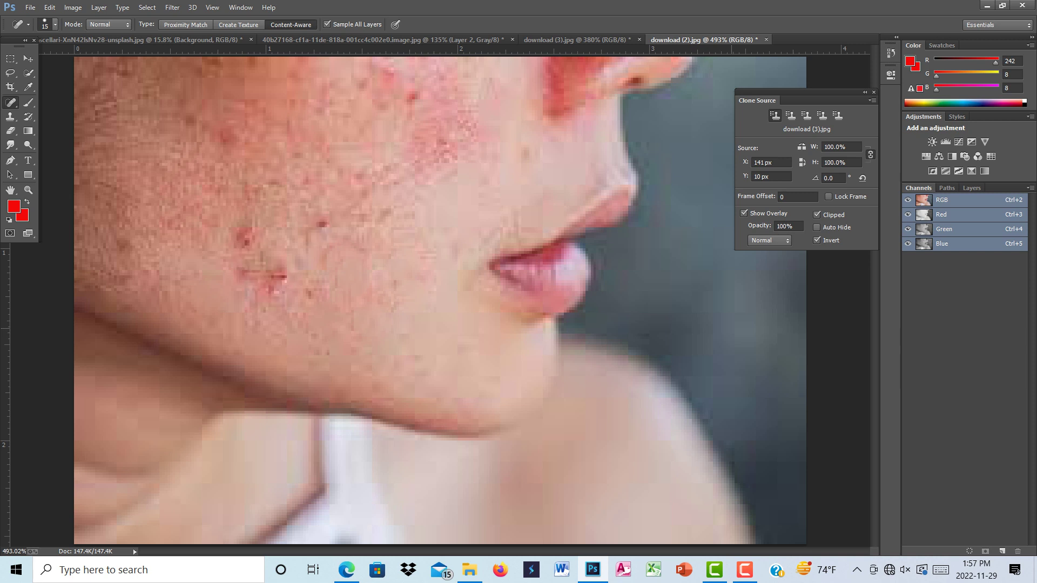
key("ctrl+alt+z")
key("ctrl+alt+z")
key("ctrl+alt+z")
key("ctrl+alt+z")
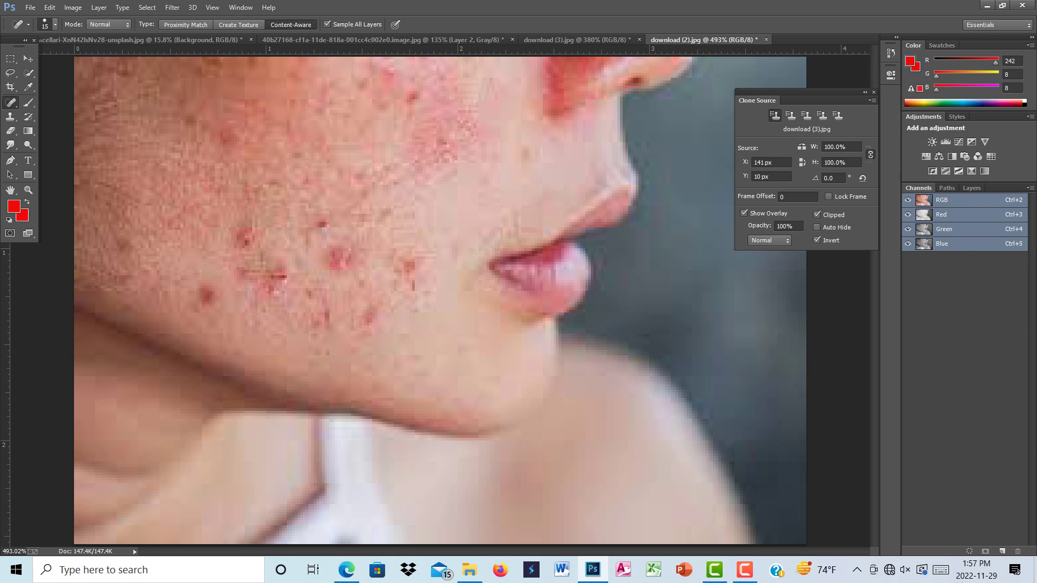
- Duplicate the Blue channel and apply a High Pass filter to the copy
key("ctrl+5")
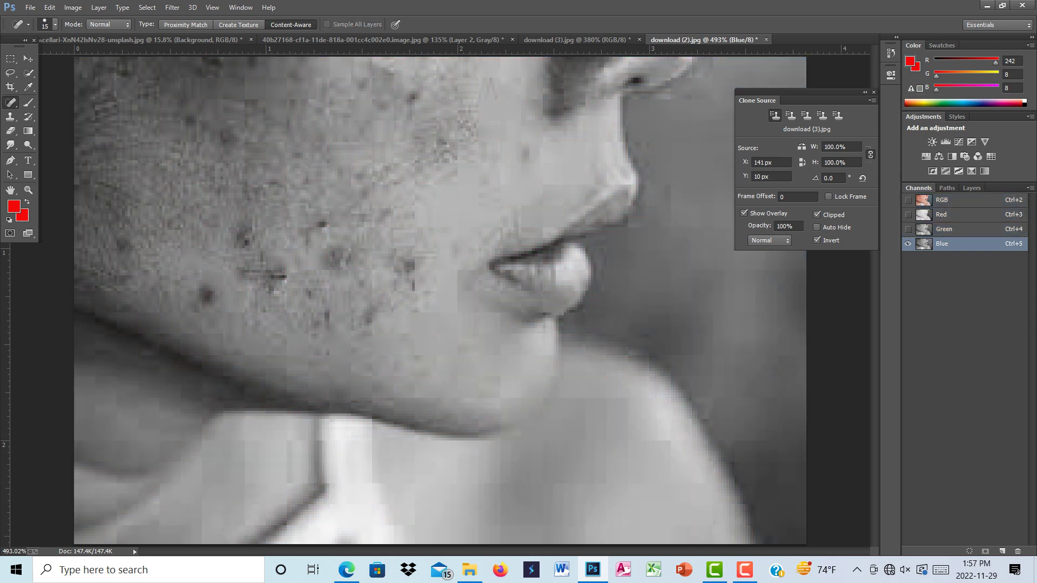
left_click_drag(962, 243, 1002, 551)
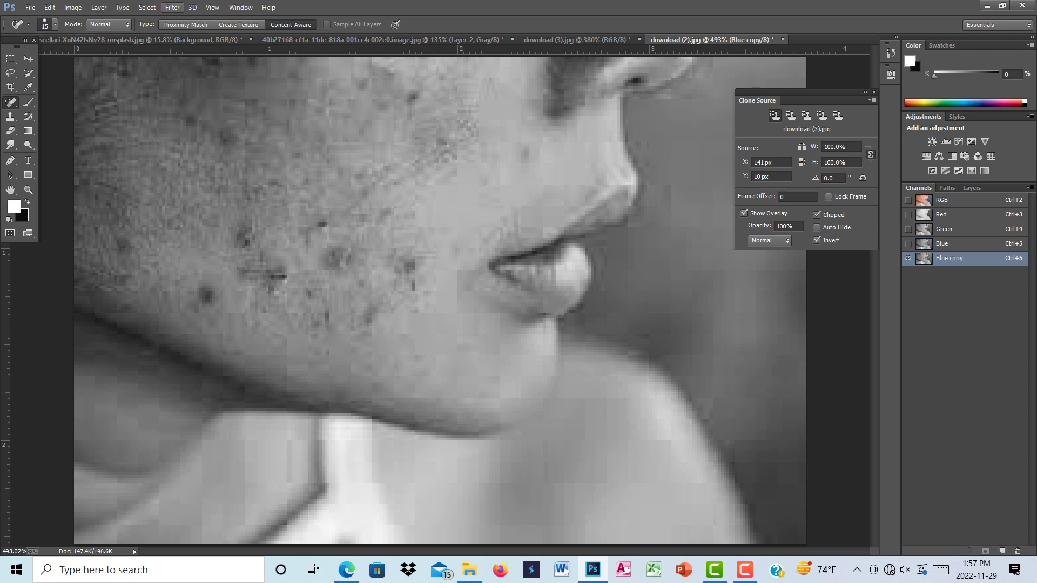
left_click(173, 7)
mouse_move(184, 261)
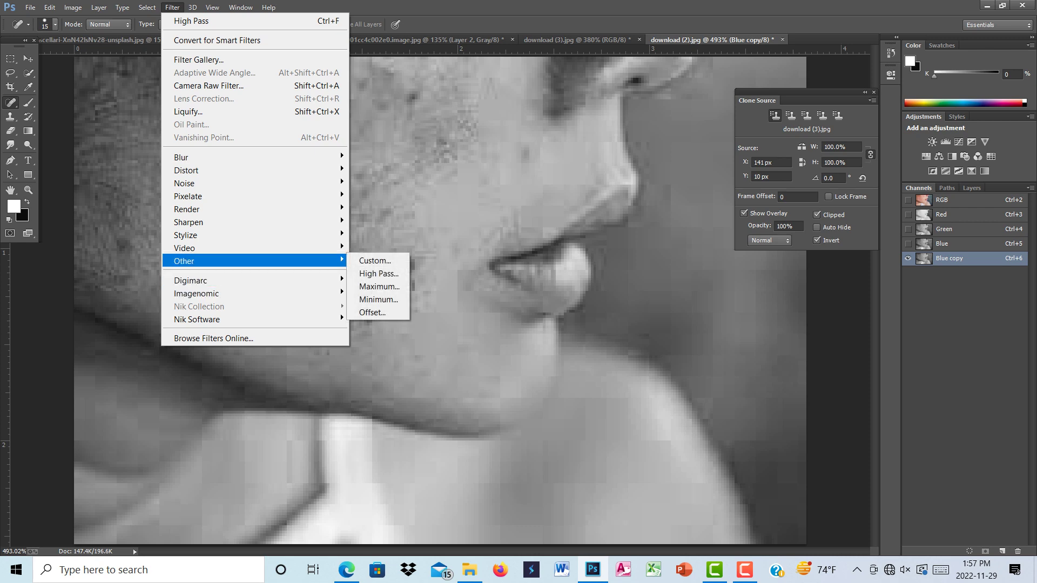
left_click(378, 273)
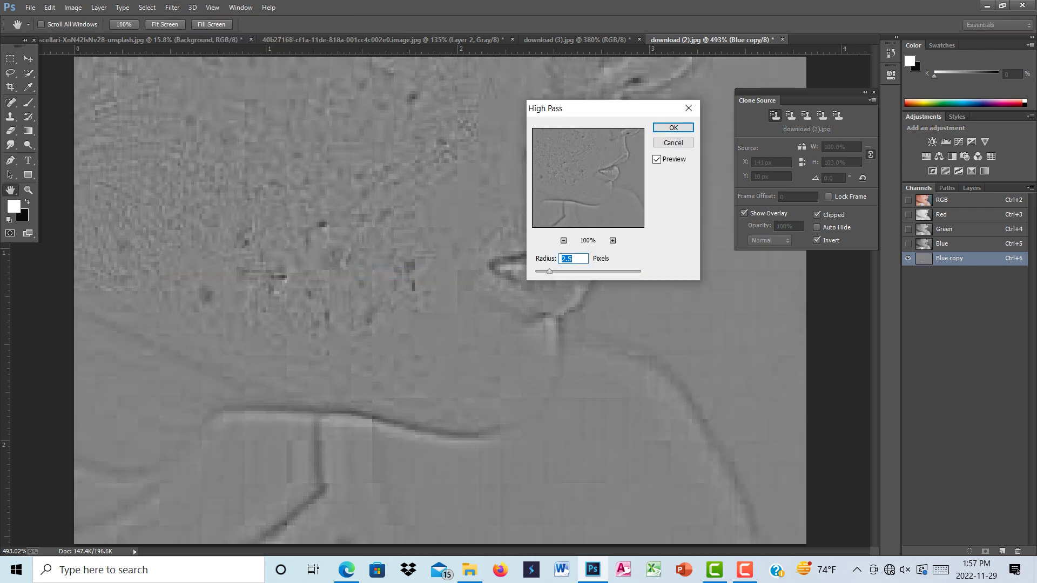
key("Down")
key("Down")
key("Down")
key("Down")
key("Down")
key("Down")
key("Return")
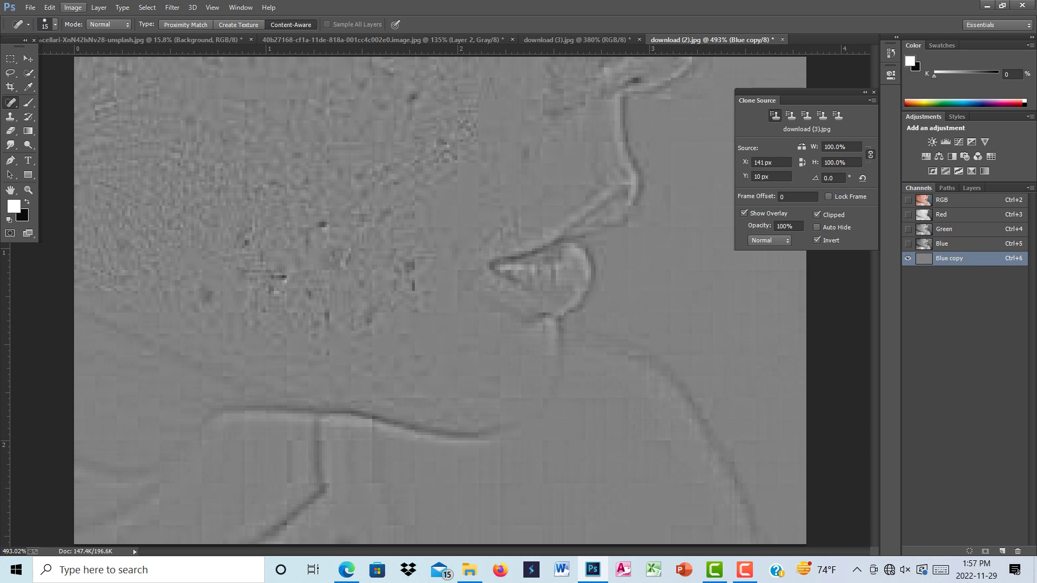
- Run Calculations three times, blending the newest channel with itself in Hard Light at 100% opacity into a new channel
left_click(73, 8)
left_click(97, 215)
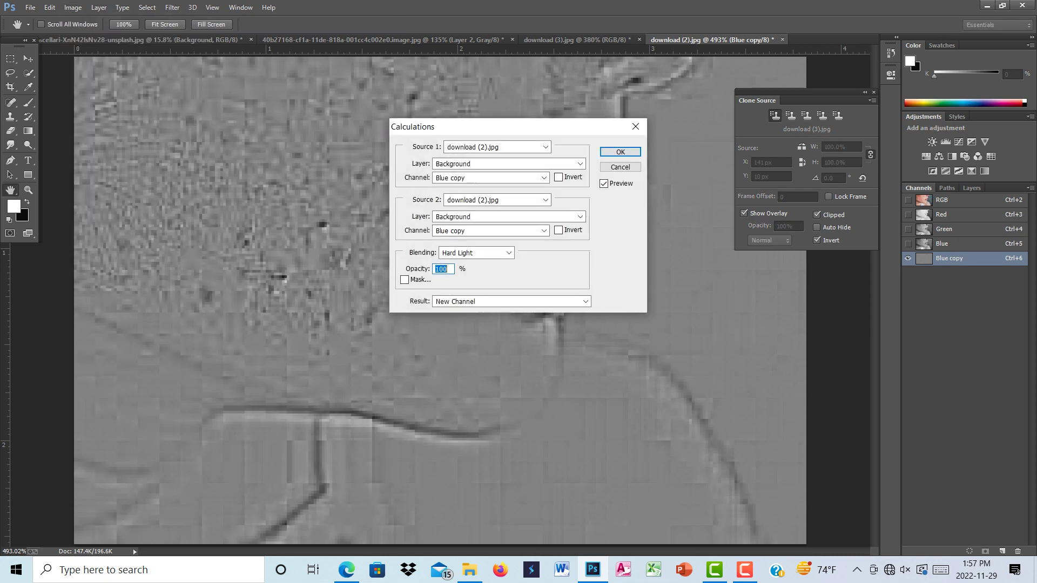
left_click(620, 151)
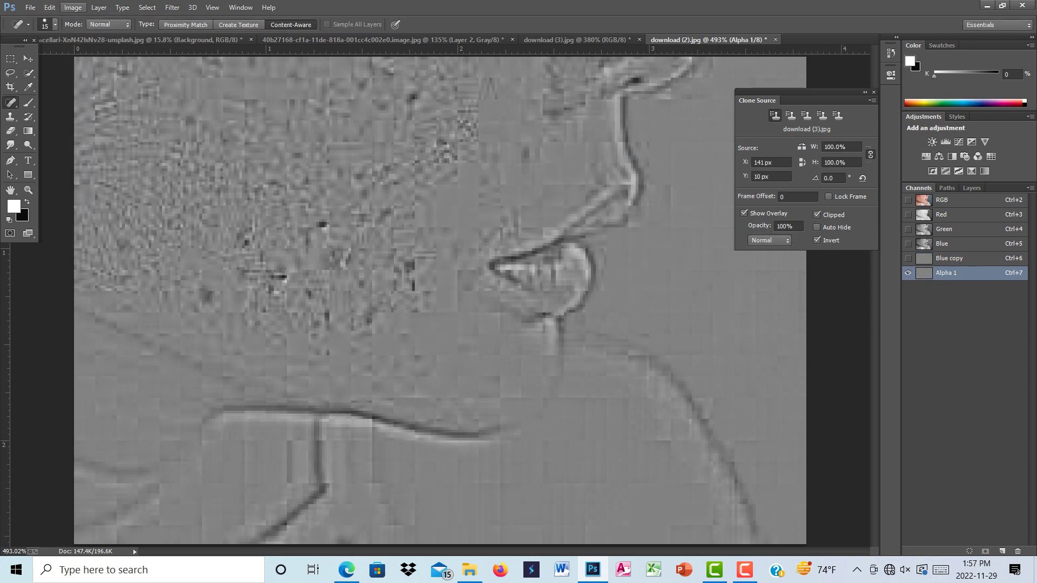
left_click(72, 7)
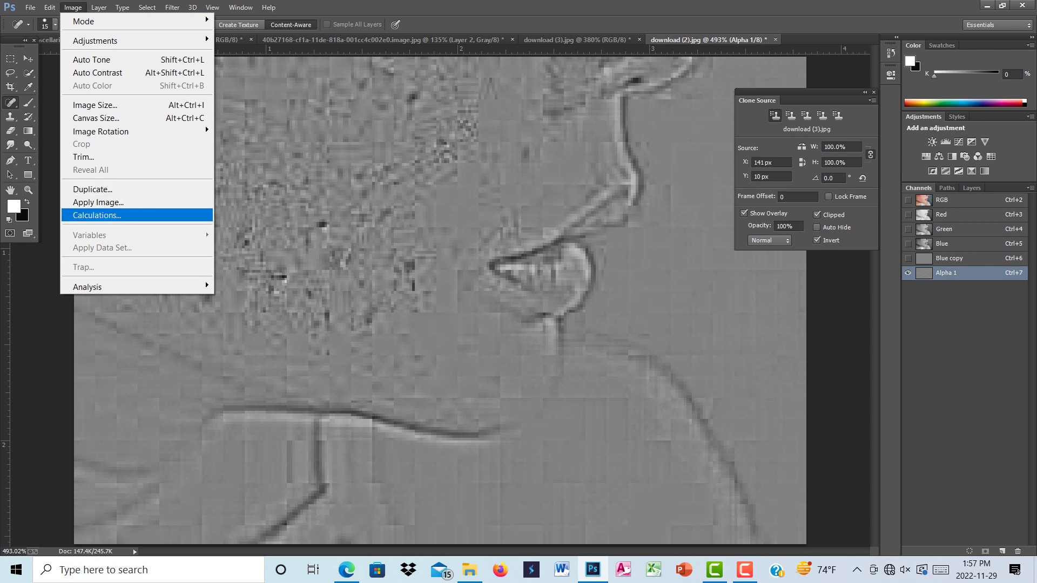
left_click(96, 215)
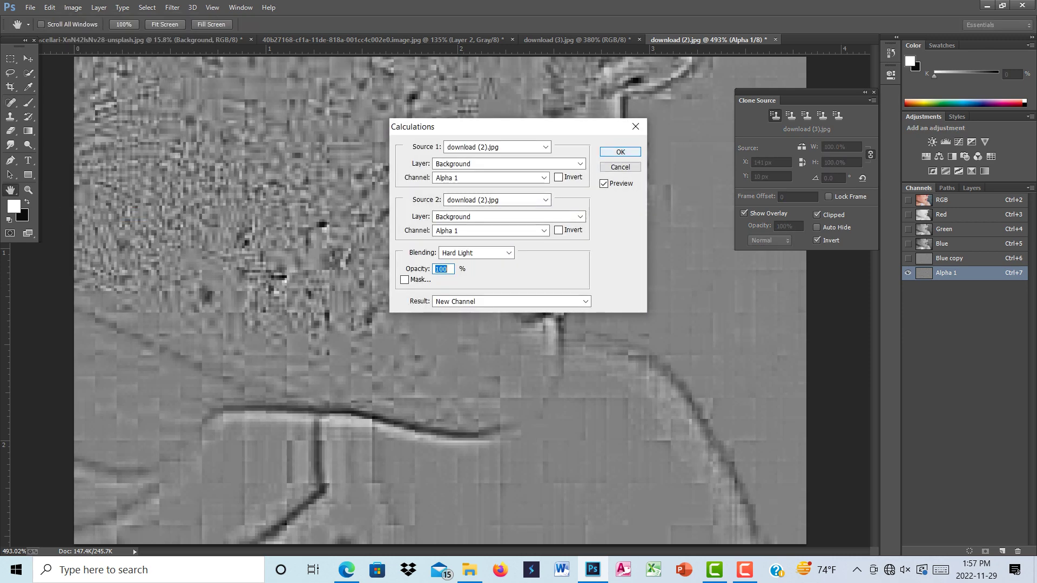
left_click(620, 151)
left_click(73, 8)
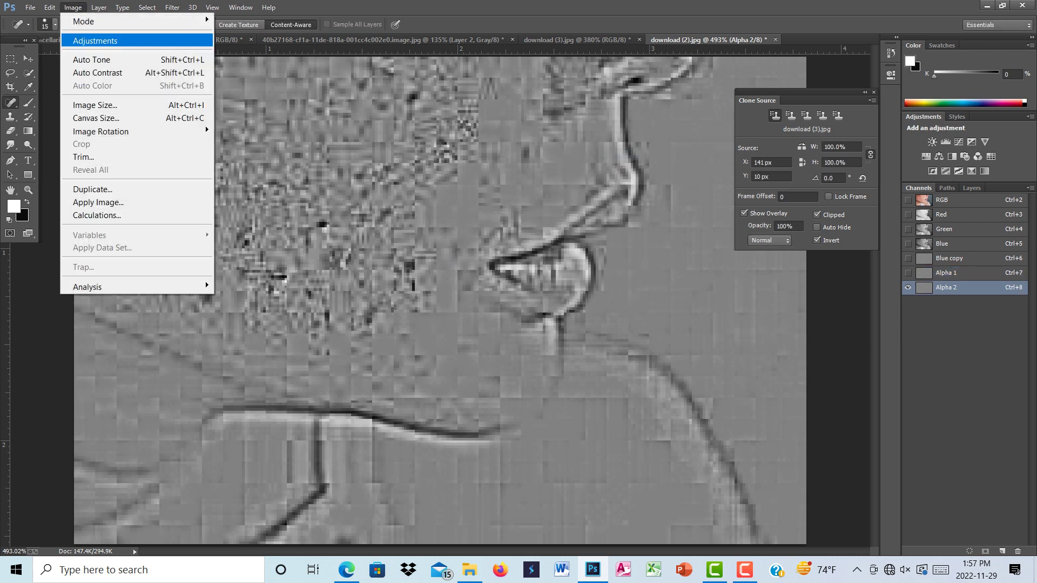
left_click(97, 215)
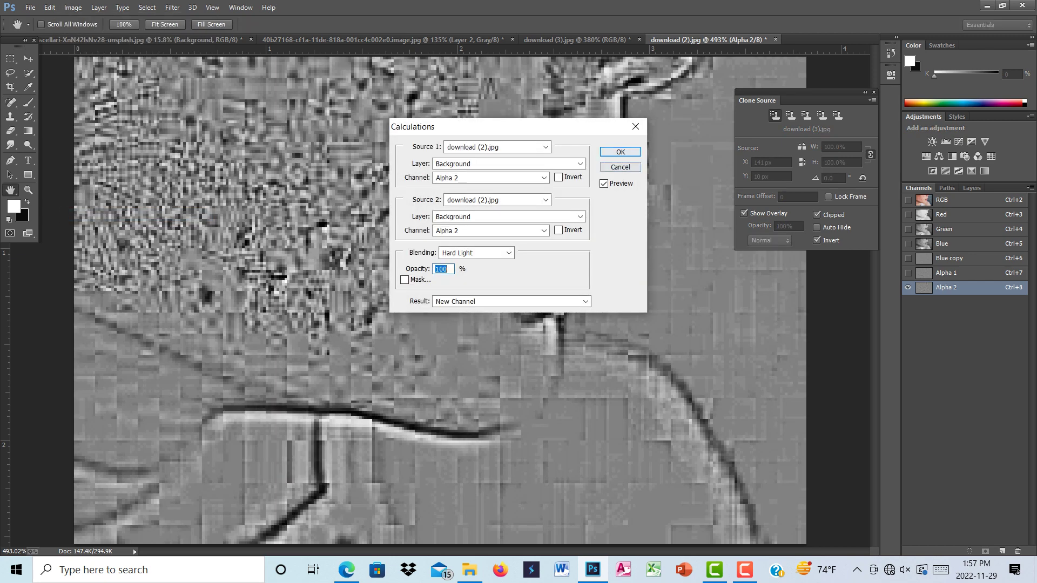
key("Return")
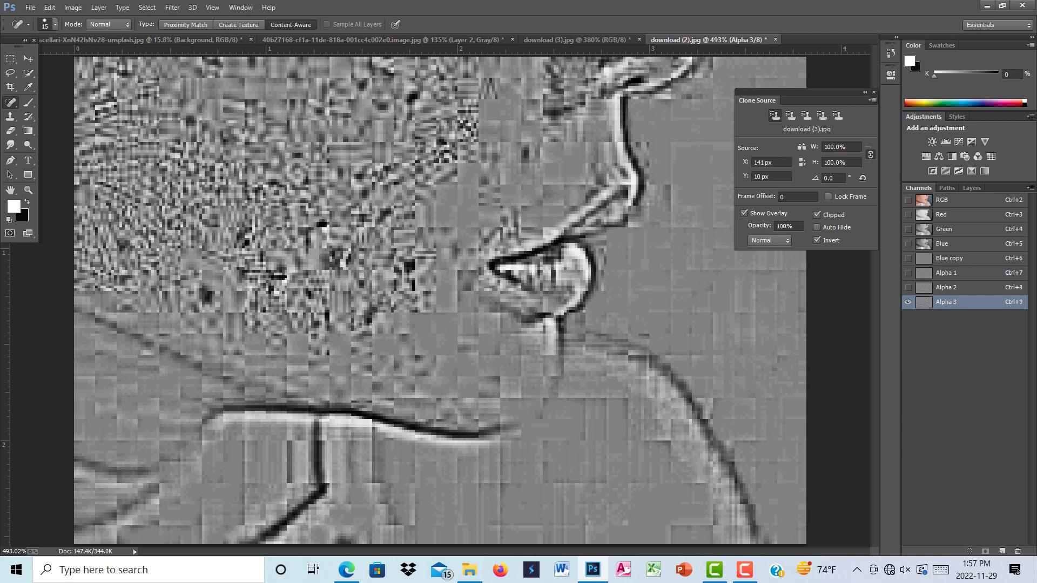
- Paint white over the nose, lips, background and neck in the Alpha 3 channel, enlarging the brush to 175 px
key("b")
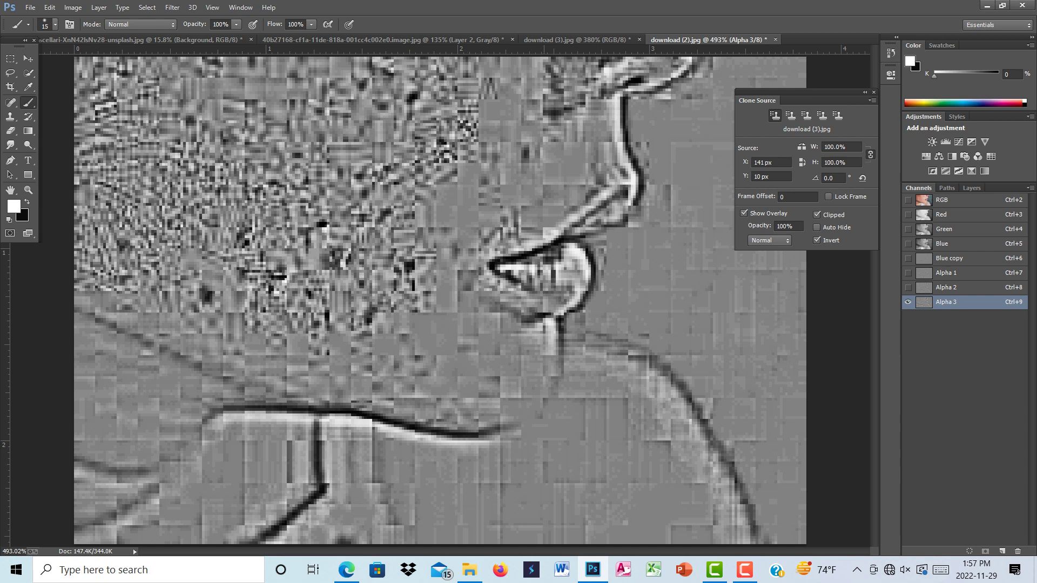
mouse_move(530, 73)
left_mouse_down()
mouse_move(494, 73)
mouse_move(694, 67)
mouse_move(578, 97)
mouse_move(500, 94)
mouse_move(789, 71)
mouse_move(648, 102)
left_mouse_up()
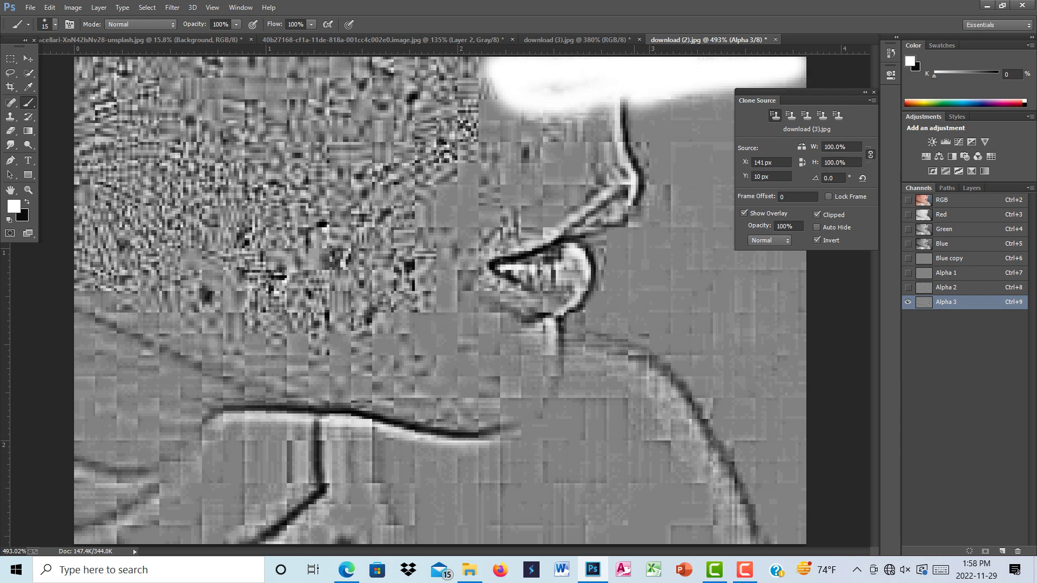
key("bracketright")
key("bracketright")
key("bracketright")
key("bracketright")
key("bracketright")
key("bracketright")
key("bracketright")
key("bracketright")
key("bracketright")
key("bracketright")
mouse_move(613, 162)
left_mouse_down()
mouse_move(599, 197)
mouse_move(605, 238)
mouse_move(759, 197)
mouse_move(607, 259)
mouse_move(727, 427)
left_mouse_up()
mouse_move(703, 464)
left_mouse_down()
mouse_move(211, 465)
mouse_move(210, 405)
mouse_move(410, 400)
left_mouse_up()
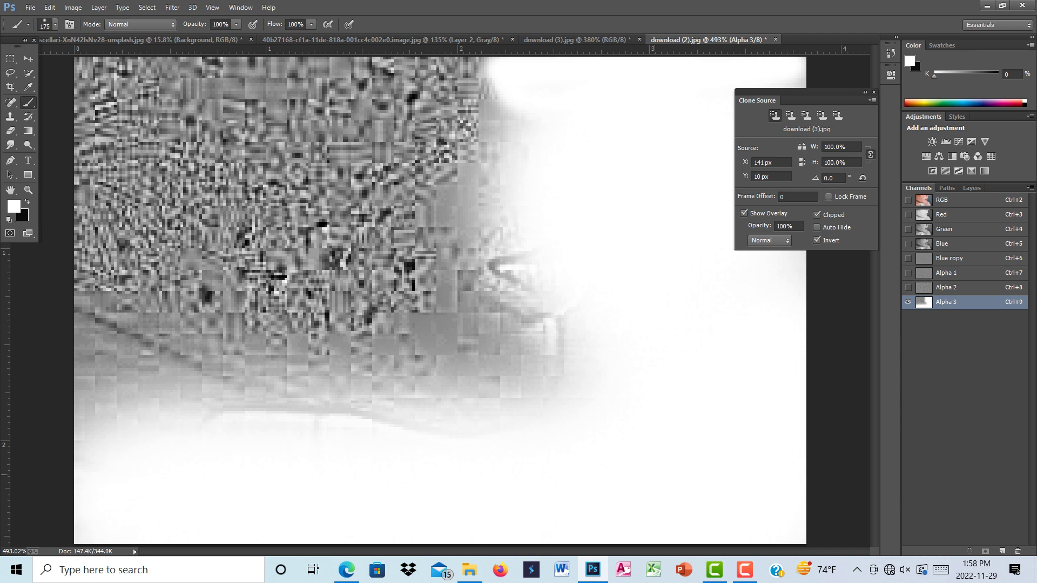
- Paint white along the jawline, chin and mouth side of the cheek texture in Alpha 3 with a 25 px brush
key("bracketleft")
key("bracketleft")
key("bracketleft")
key("bracketleft")
mouse_move(632, 389)
left_mouse_down()
mouse_move(227, 368)
mouse_move(103, 334)
mouse_move(108, 308)
mouse_move(260, 346)
mouse_move(124, 394)
mouse_move(81, 432)
mouse_move(470, 424)
mouse_move(532, 348)
mouse_move(347, 370)
left_mouse_up()
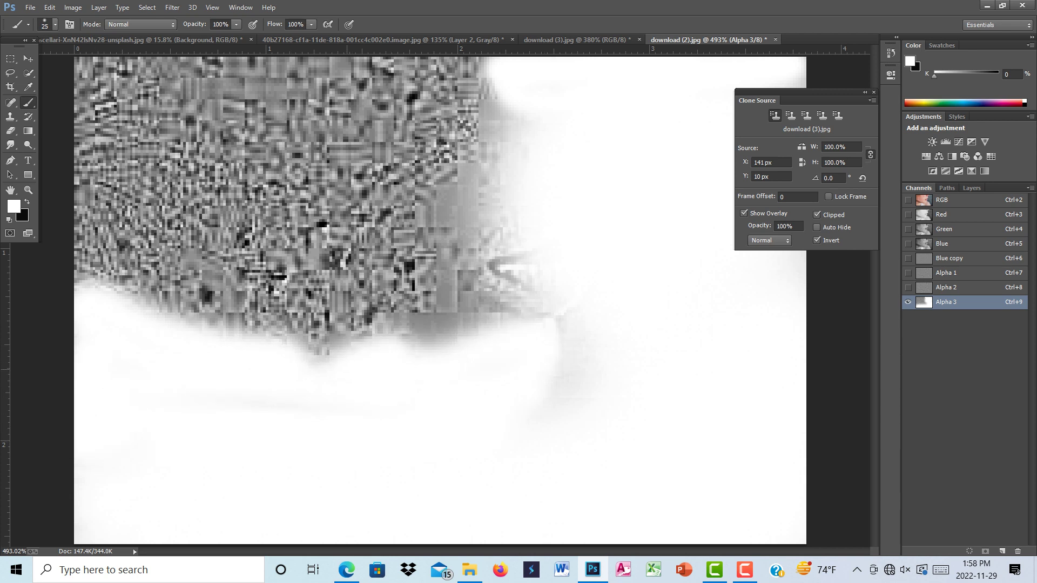
mouse_move(410, 329)
left_mouse_down()
mouse_move(459, 265)
mouse_move(519, 291)
mouse_move(573, 345)
left_mouse_up()
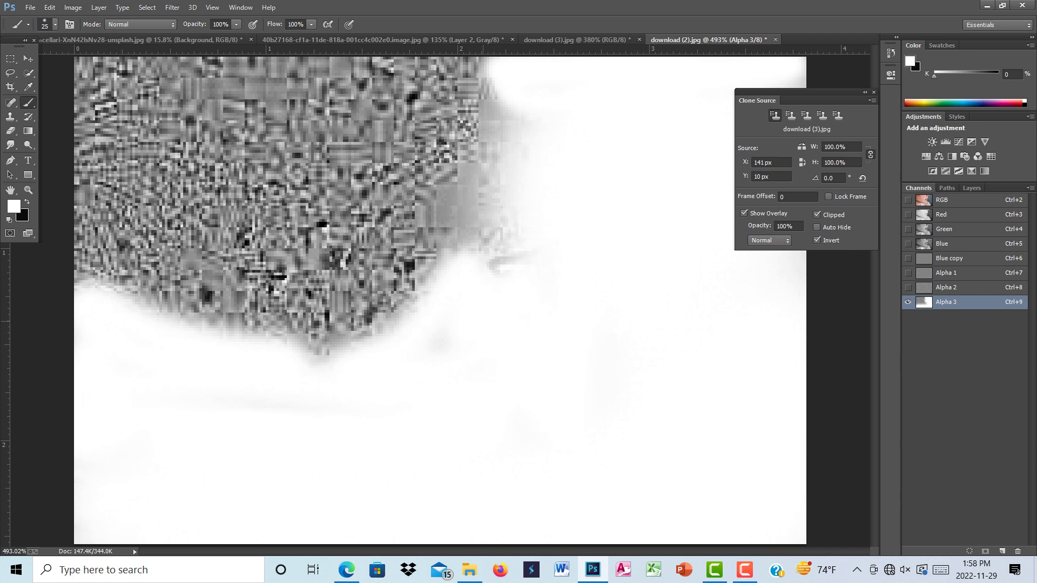
mouse_move(443, 344)
left_mouse_down()
mouse_move(486, 232)
mouse_move(443, 227)
mouse_move(448, 184)
mouse_move(489, 122)
mouse_move(516, 184)
mouse_move(578, 259)
left_mouse_up()
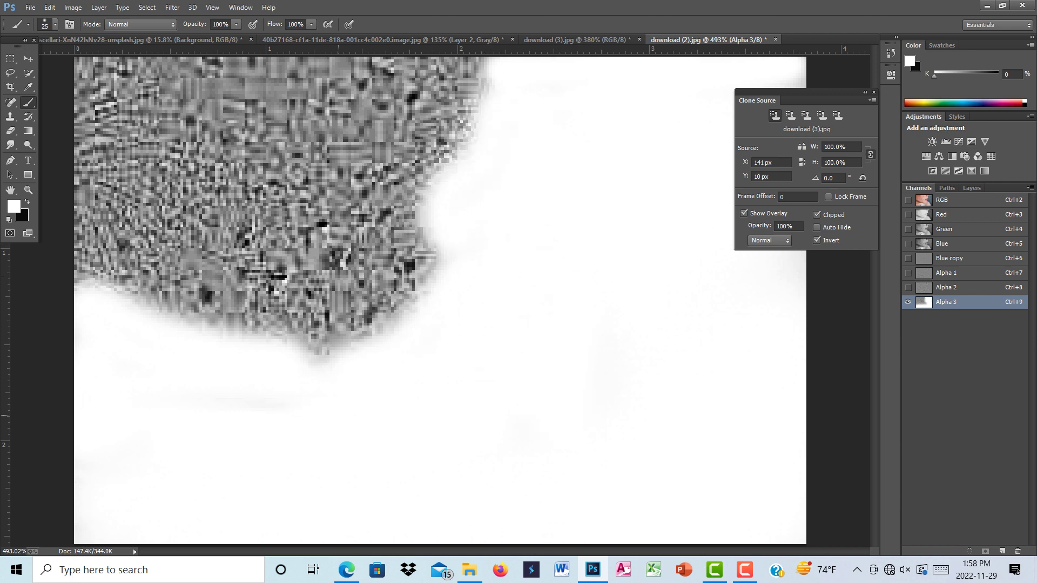
mouse_move(745, 260)
left_mouse_down()
mouse_move(784, 270)
mouse_move(791, 98)
mouse_move(773, 81)
mouse_move(709, 92)
left_mouse_up()
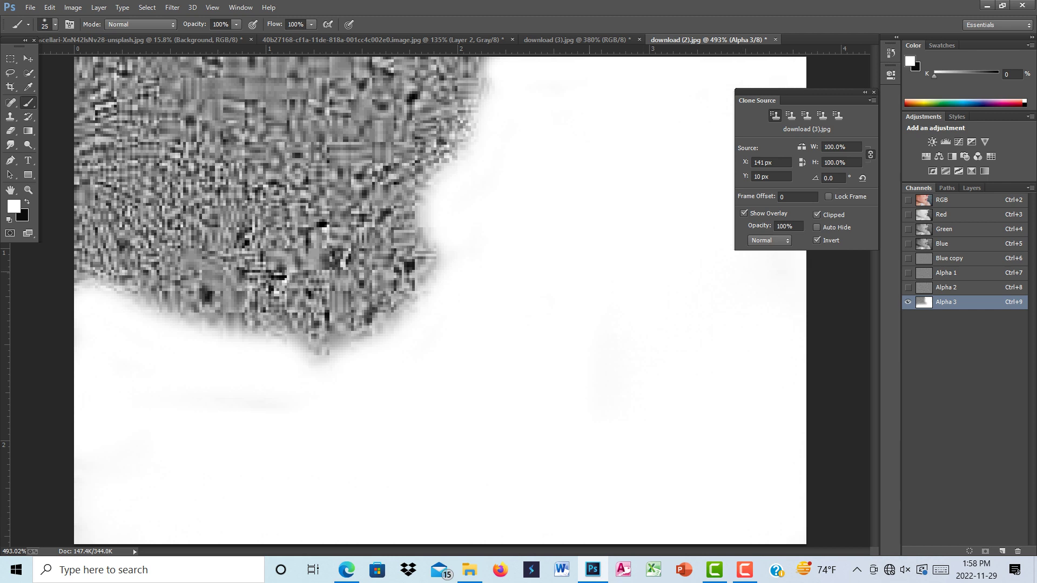
- Paint white over the outer and lower edges of the cheek texture to confine the mask to the acne area
mouse_move(78, 346)
left_mouse_down()
mouse_move(113, 125)
mouse_move(86, 237)
mouse_move(94, 70)
mouse_move(140, 130)
left_mouse_up()
mouse_move(103, 92)
left_mouse_down()
mouse_move(143, 62)
mouse_move(151, 130)
mouse_move(137, 154)
mouse_move(132, 222)
left_mouse_up()
mouse_move(99, 270)
left_mouse_down()
mouse_move(124, 316)
mouse_move(248, 402)
mouse_move(333, 373)
left_mouse_up()
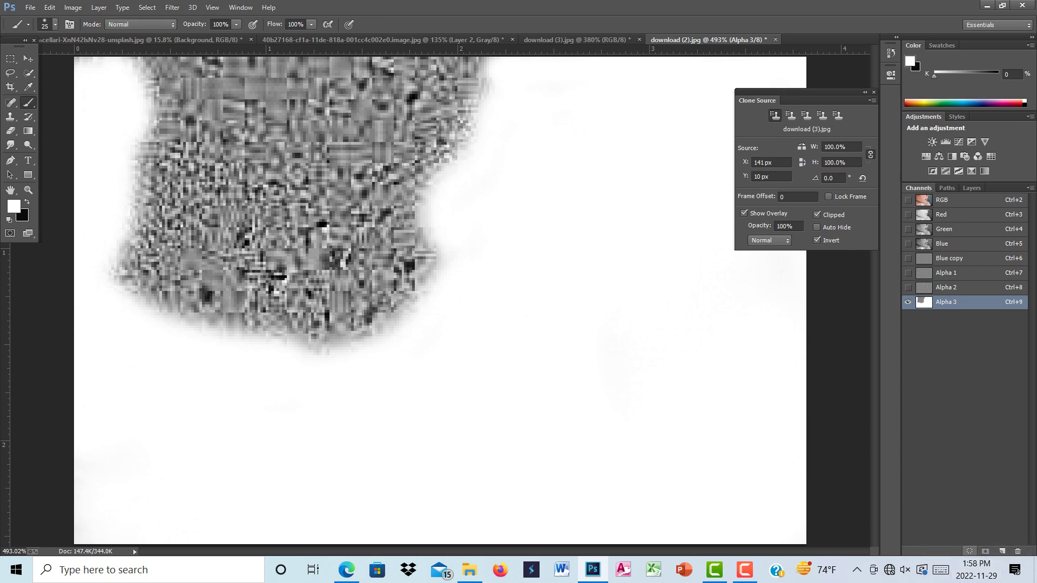
- Load the Alpha 3 channel as a selection, return to the RGB composite and invert the selection
left_click(970, 552)
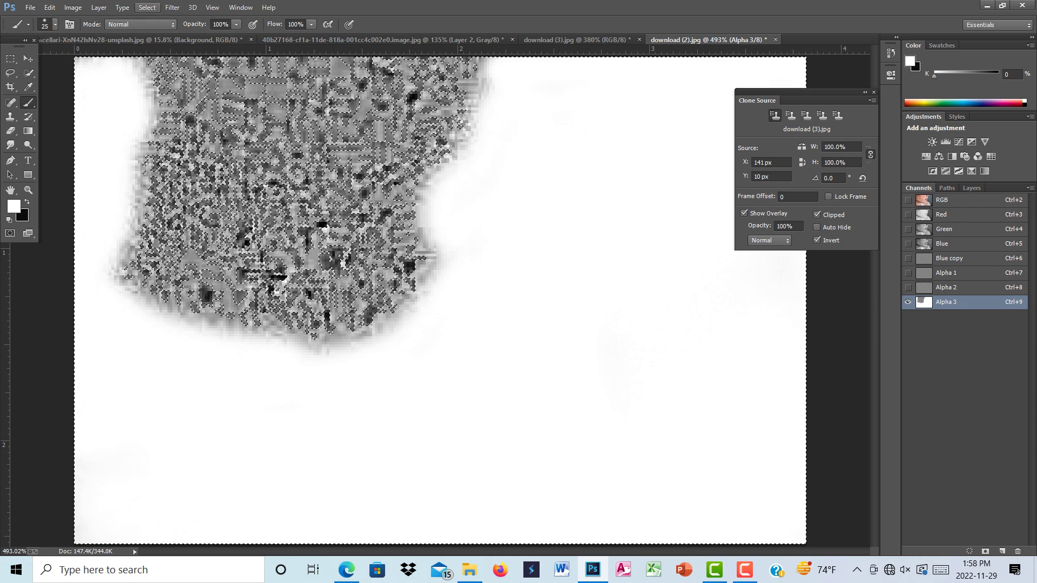
key("ctrl+2")
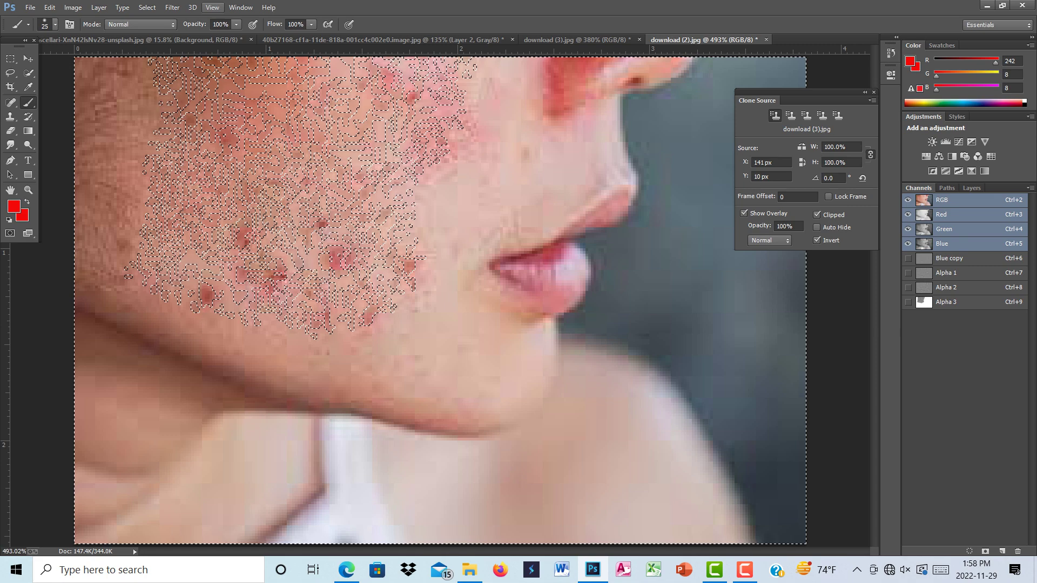
left_click(147, 8)
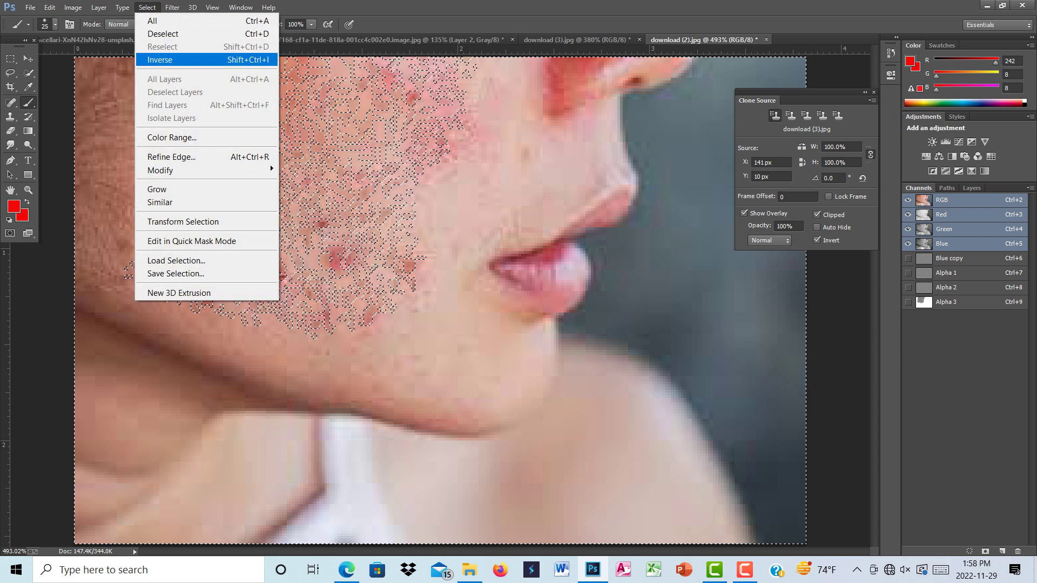
key("Return")
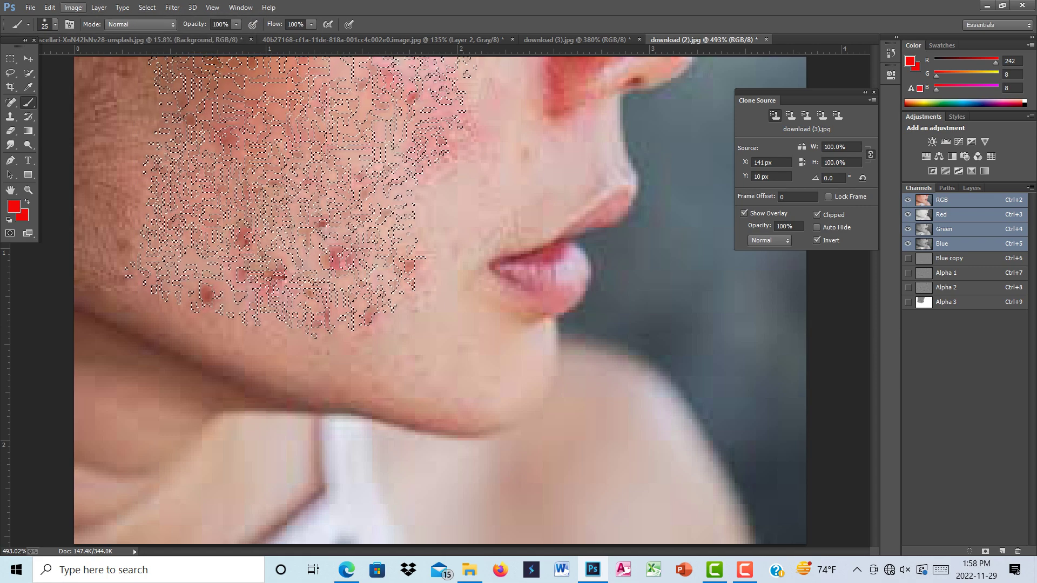
- Lighten the selected cheek spots with a Curves adjustment, placing points at input 73, output 111 and input 177, output 200
key("alt+i")
key("Down")
key("Down")
key("Down")
key("Down")
key("Down")
key("Down")
key("Down")
key("Down")
key("Down")
key("Down")
key("Up")
key("Up")
key("Up")
key("Up")
key("Up")
key("Up")
key("Up")
key("Up")
key("Up")
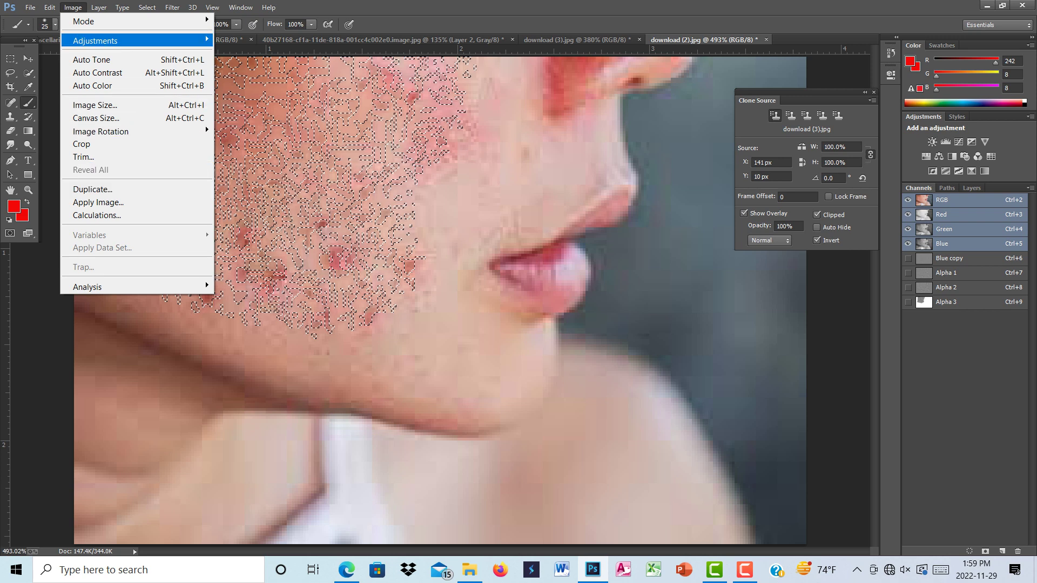
key("Right")
key("Up")
key("Up")
key("Up")
key("Up")
key("Up")
key("Up")
key("Up")
key("Up")
key("Up")
key("Up")
key("Up")
key("Up")
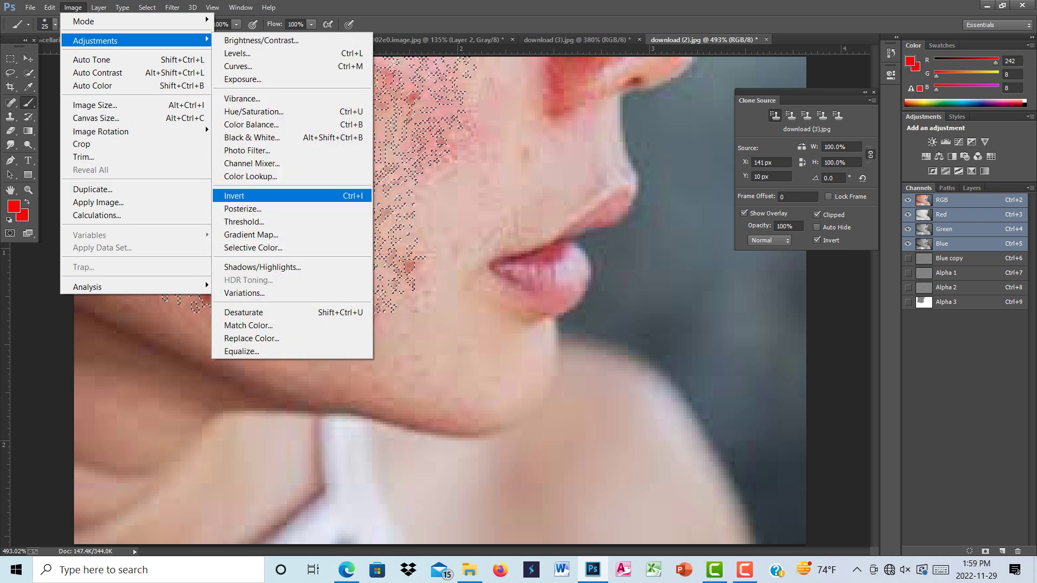
key("Down")
key("Down")
key("Down")
key("Down")
key("Down")
key("Up")
key("Up")
key("Up")
key("Up")
key("Up")
key("Up")
key("Up")
key("Up")
key("Up")
key("Up")
key("Up")
key("Up")
key("Up")
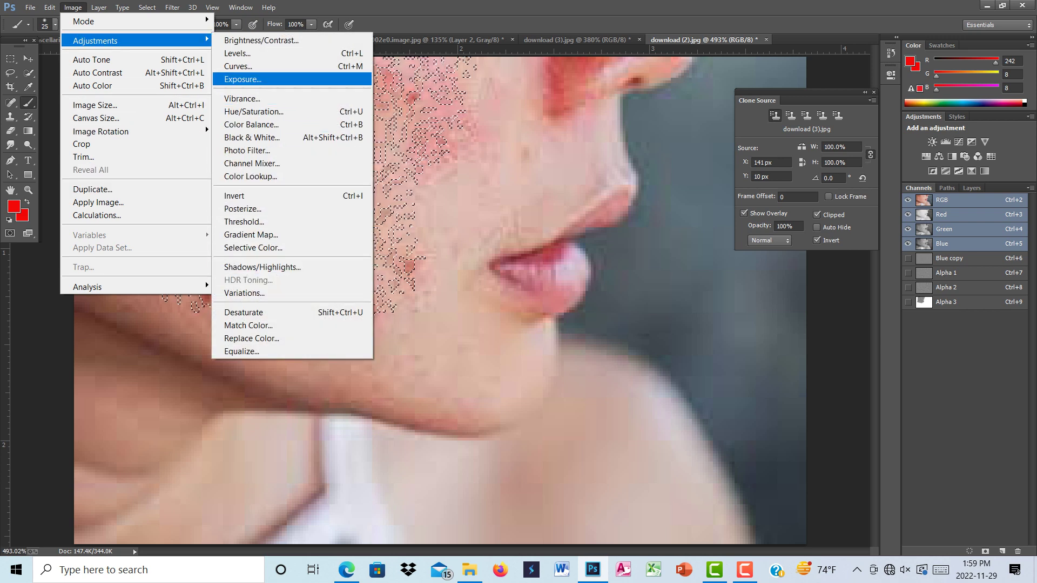
key("Up")
key("Return")
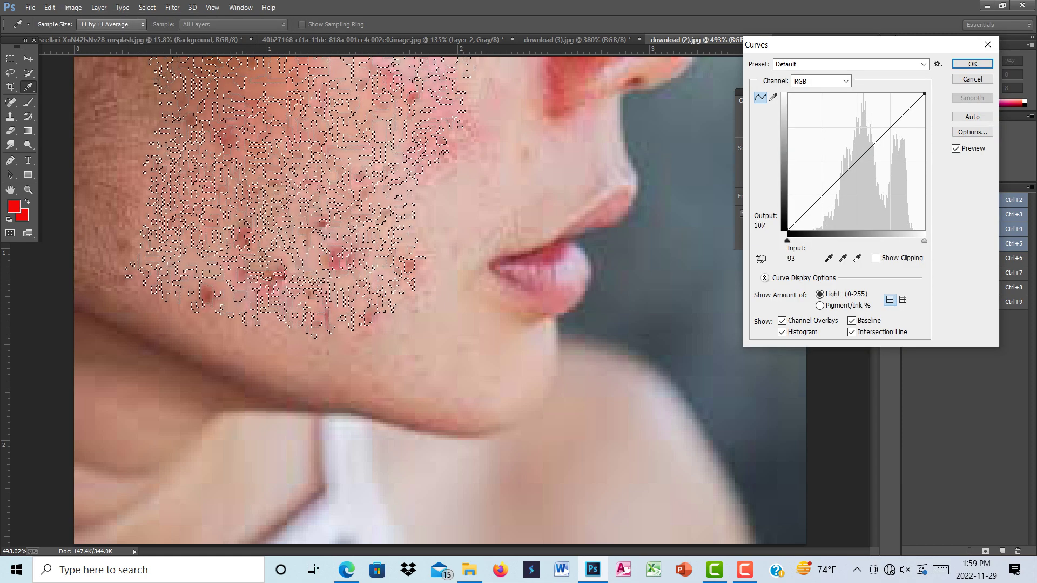
left_click_drag(842, 177, 828, 170)
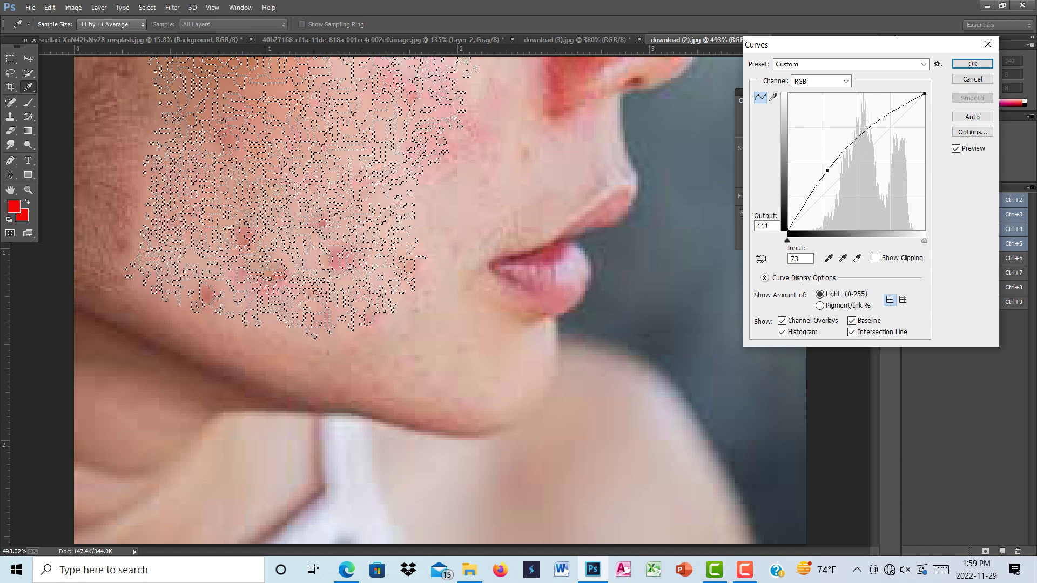
left_click(873, 115)
left_click_drag(873, 115, 883, 123)
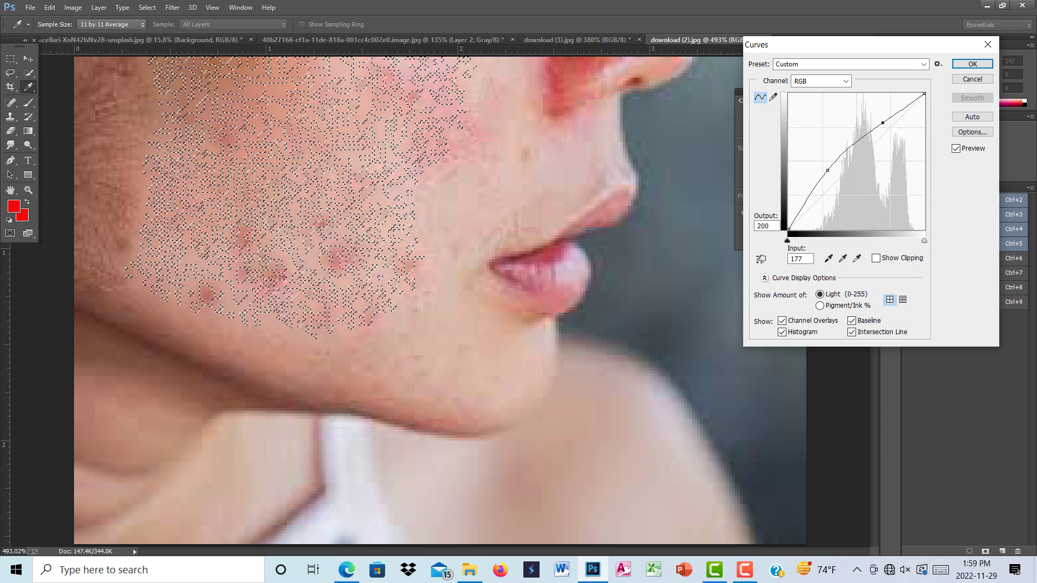
- Add curve points at input 23, output 64 and input 145, output 180, apply the adjustment and deselect
left_click_drag(806, 200, 801, 195)
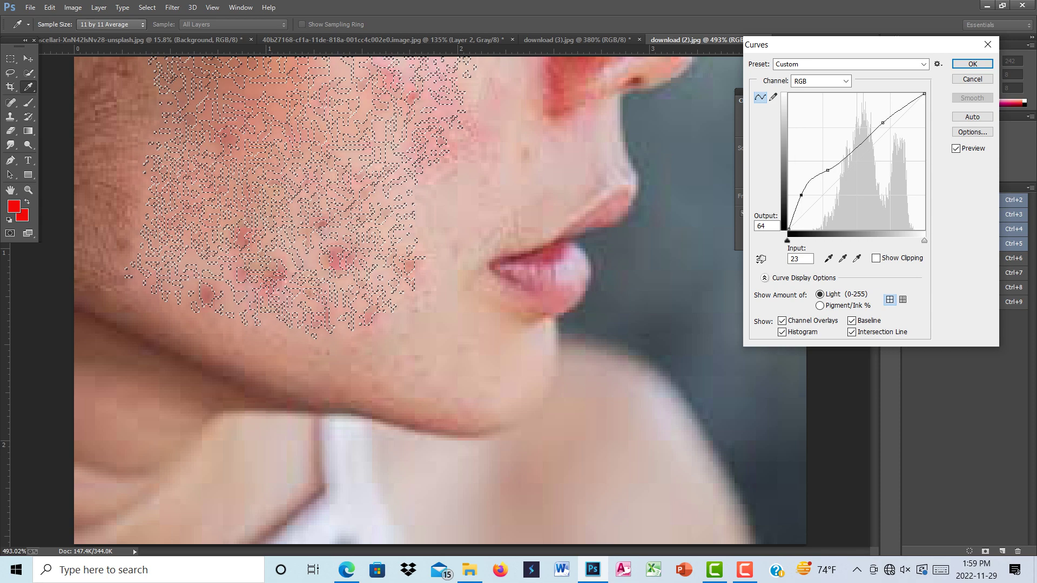
left_click_drag(863, 144, 867, 134)
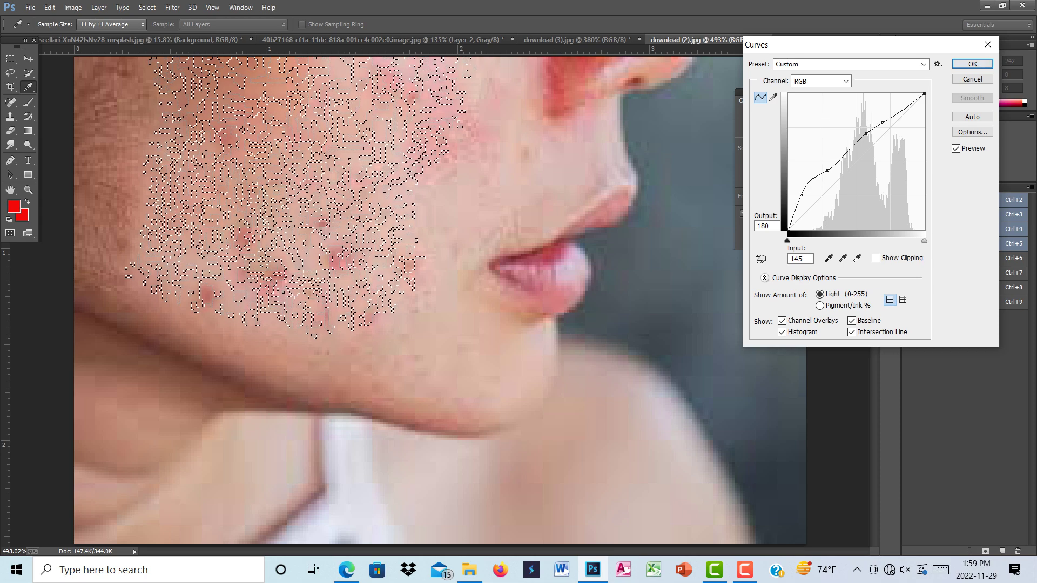
key("Return")
key("ctrl+d")
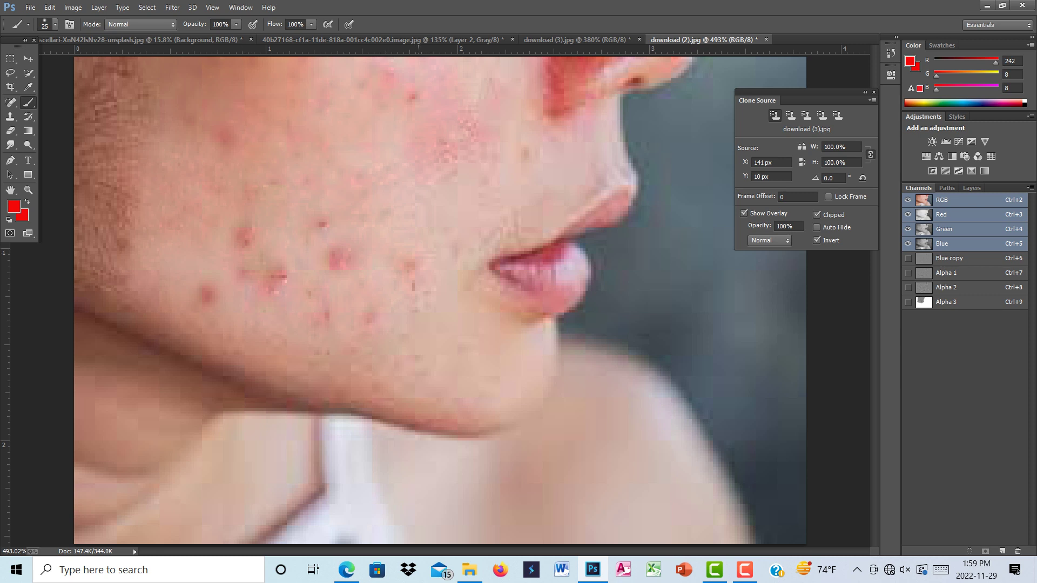
- Heal the acne spots on the upper cheek and across the middle of the cheek with the content-aware Spot Healing Brush
left_click(10, 102)
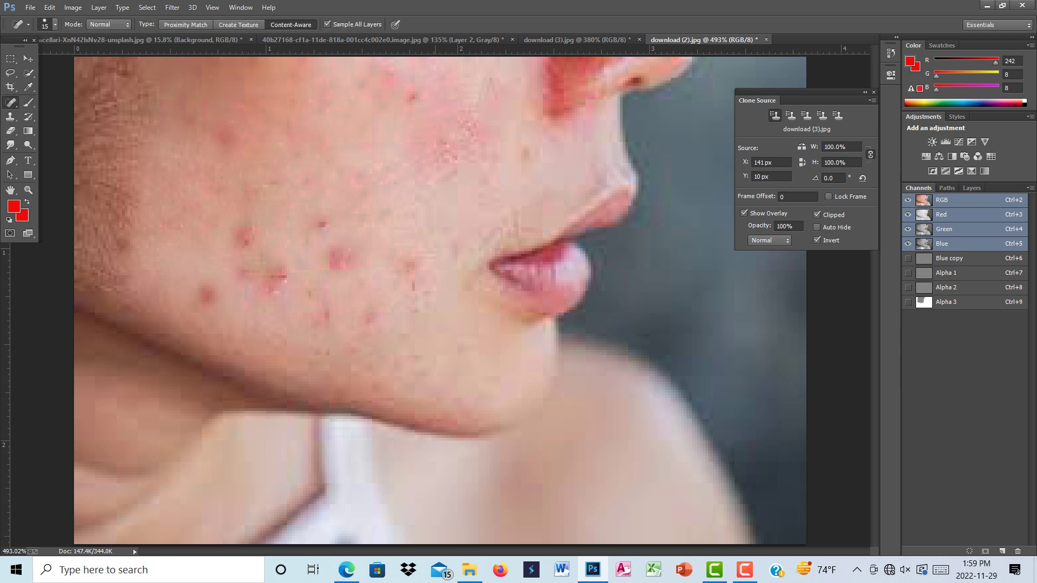
left_click(416, 99)
left_click(338, 262)
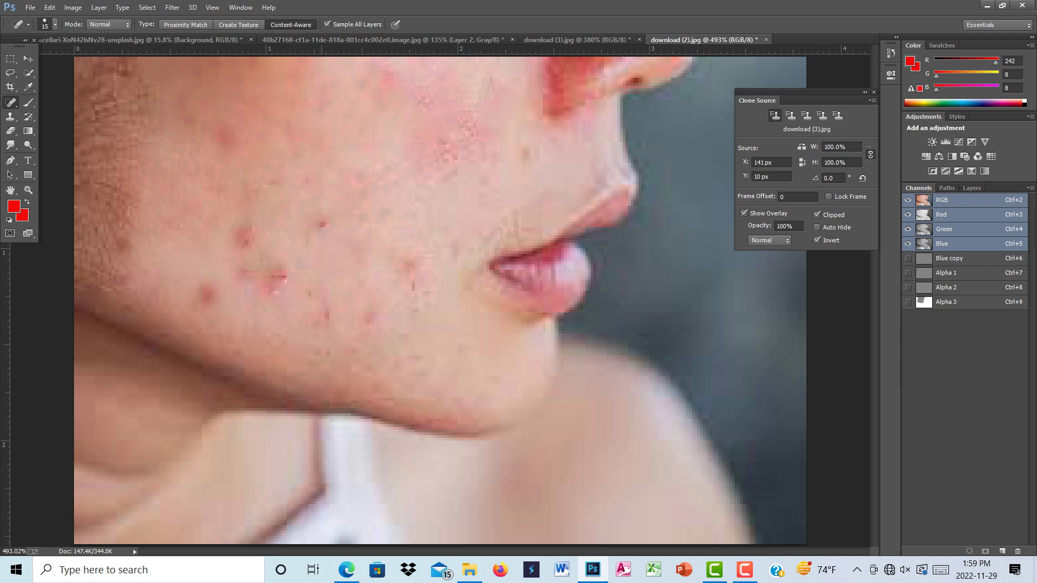
left_click(316, 227)
left_click(247, 237)
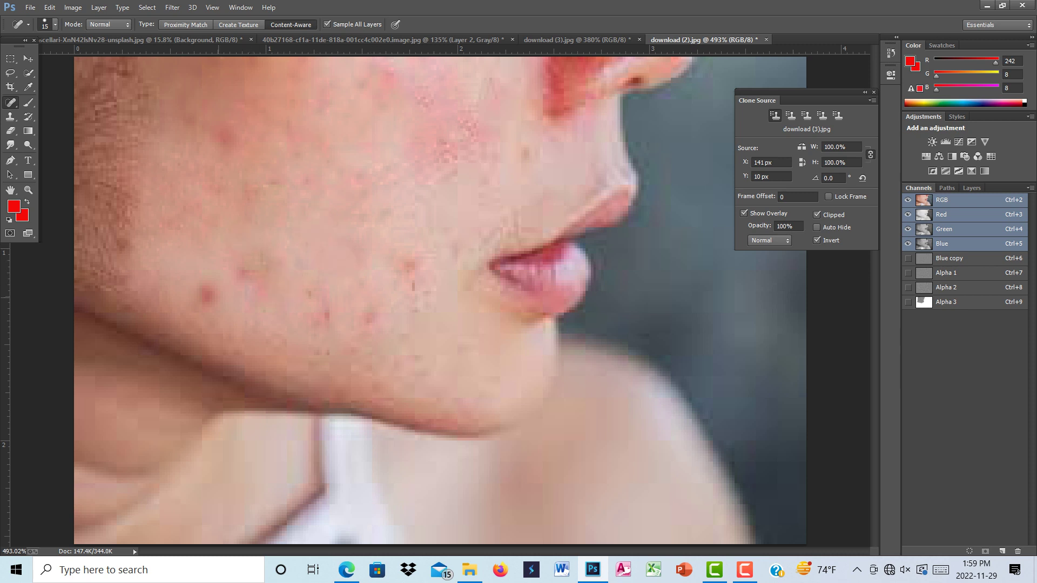
left_click(208, 297)
left_click(249, 271)
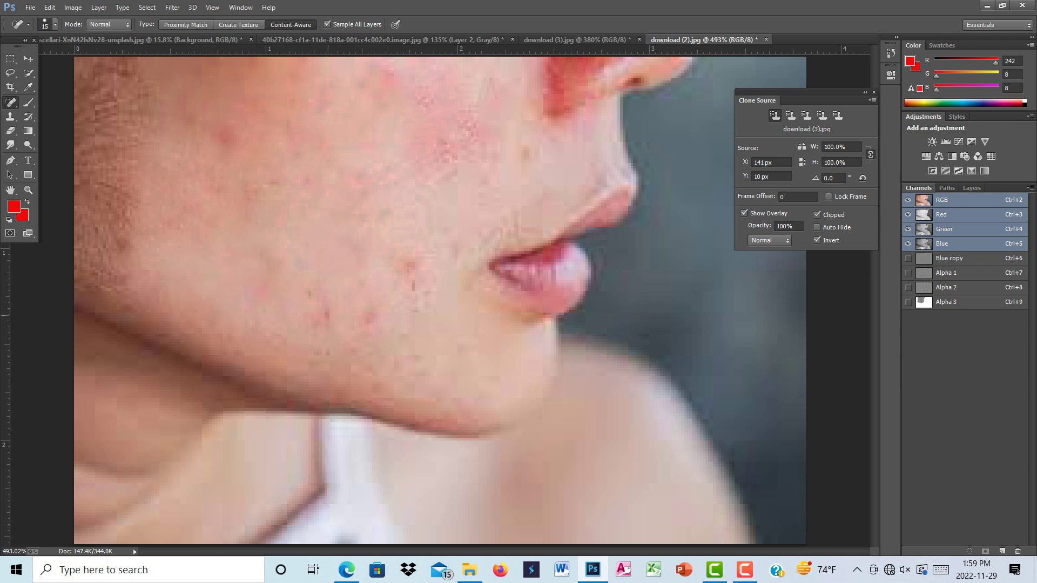
- Heal the remaining blemishes on the lower cheek, beside the mouth, near the temple and on the reddened area beside the nose
left_click(327, 316)
left_click(371, 317)
left_click(408, 266)
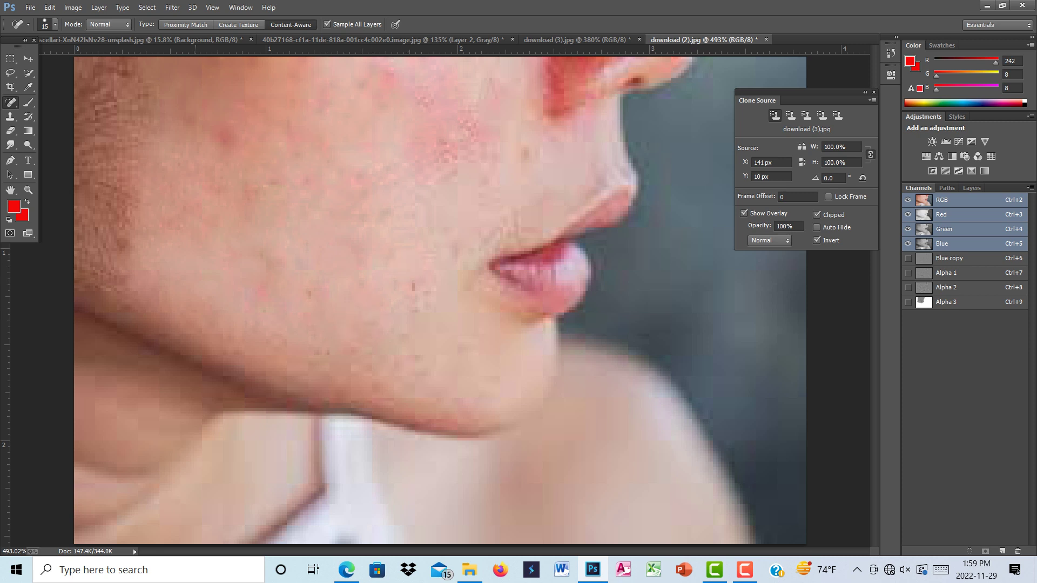
left_click(227, 139)
left_click(515, 153)
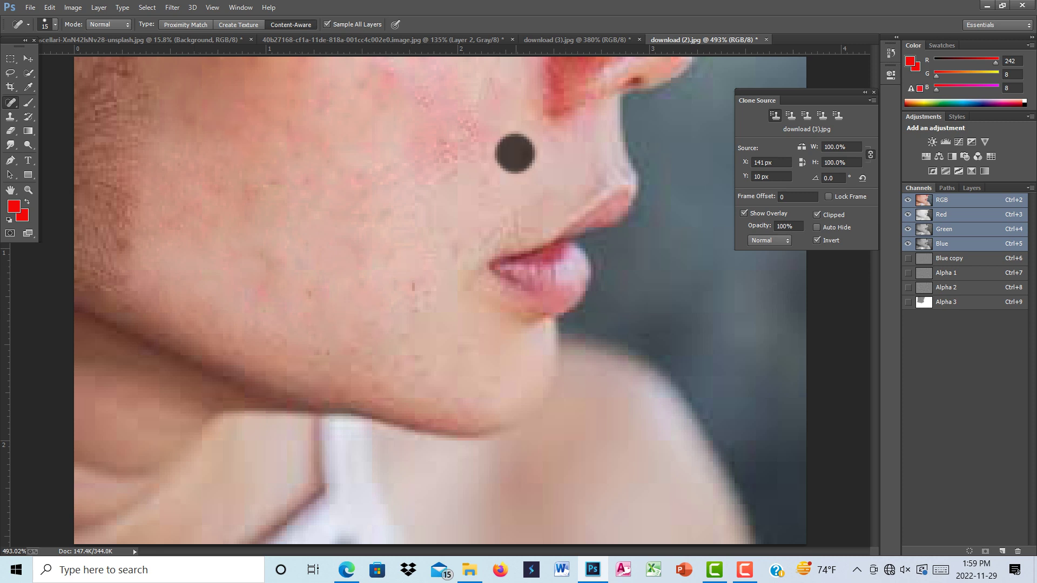
left_click(478, 171)
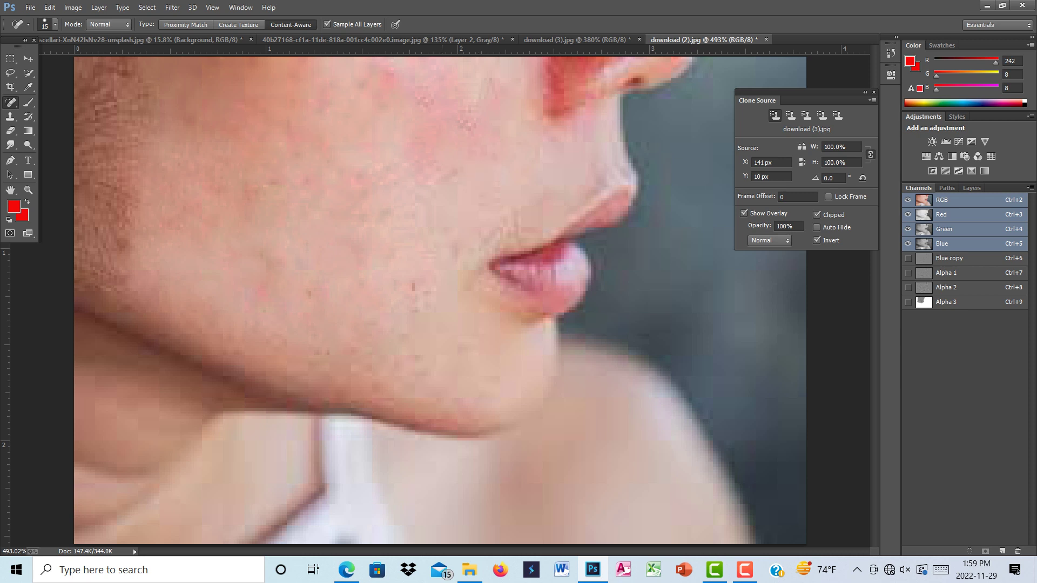
left_click(441, 172)
left_click(439, 302)
- Switch to the download (3).jpg image and heal the freckles beneath the eye on the image's left side up to the nose bridge
left_click(576, 39)
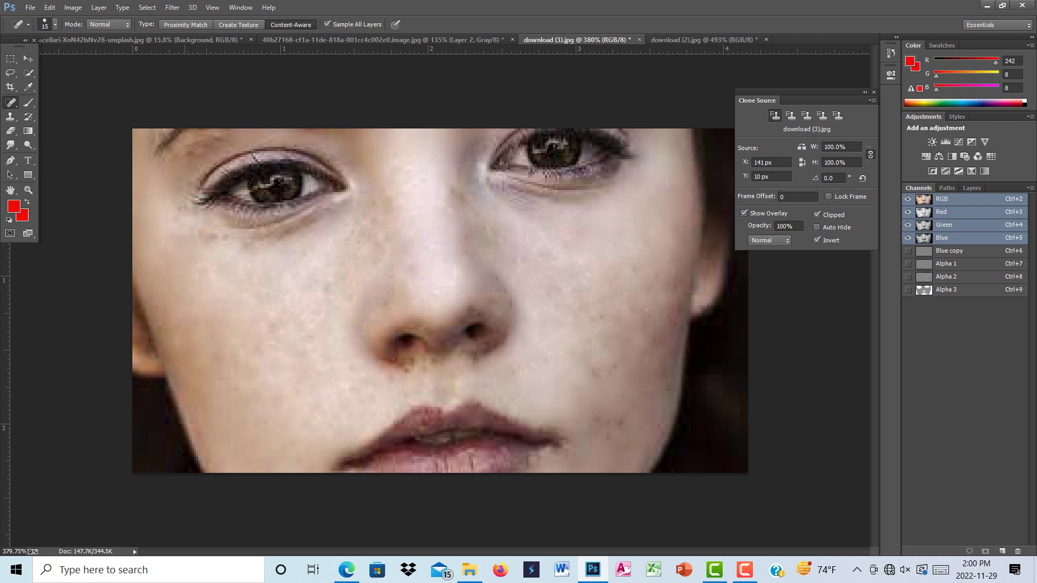
mouse_move(199, 240)
left_mouse_down()
mouse_move(294, 240)
mouse_move(332, 214)
mouse_move(339, 229)
left_mouse_up()
left_click(367, 225)
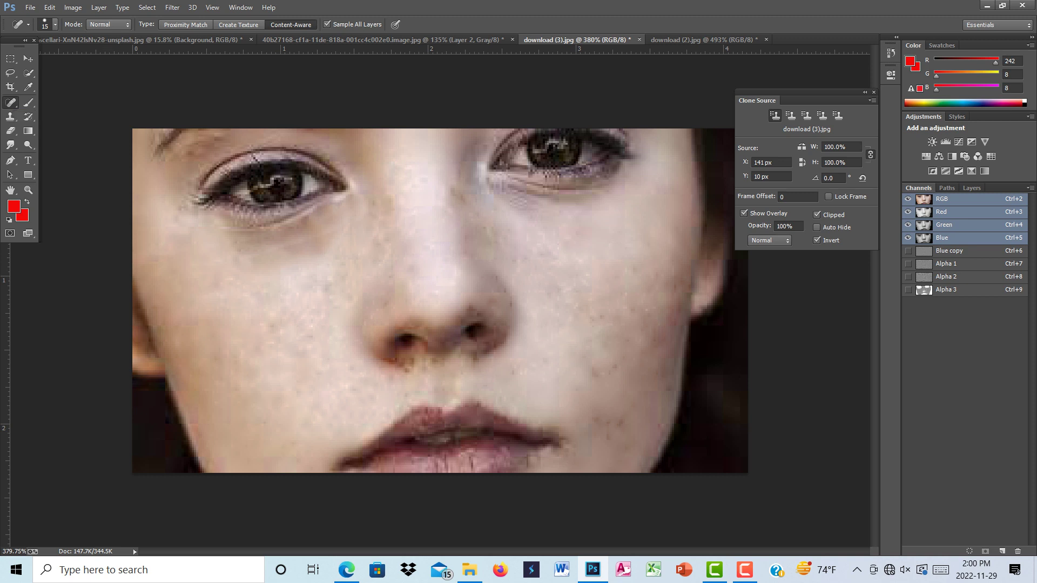
- Show the layers of download (3).jpg and heal the dark freckles on the lower right cheek beside the mouth
left_click(972, 188)
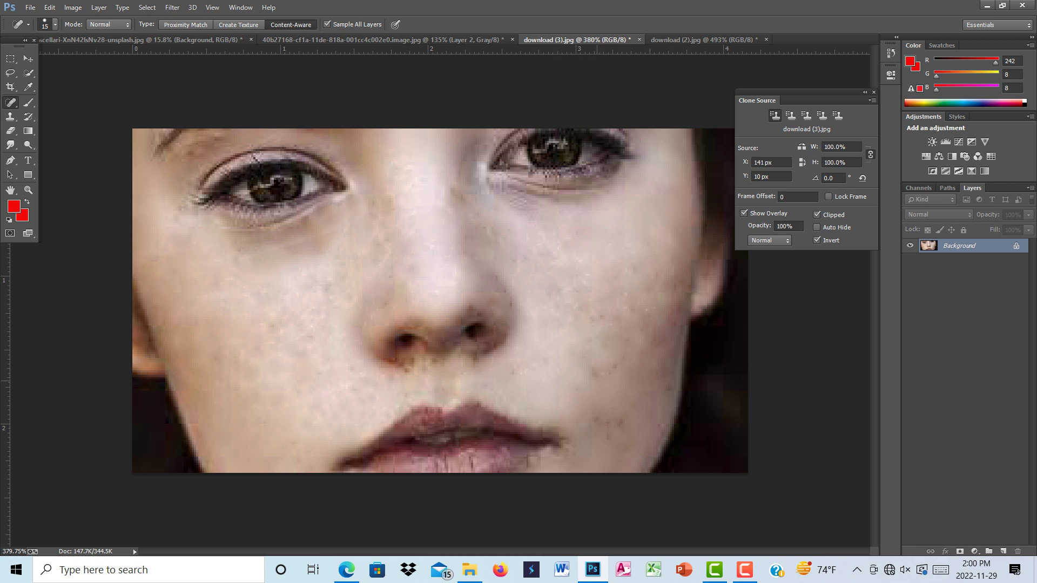
left_click(595, 380)
left_click(615, 364)
left_click_drag(595, 422, 616, 424)
left_click(600, 445)
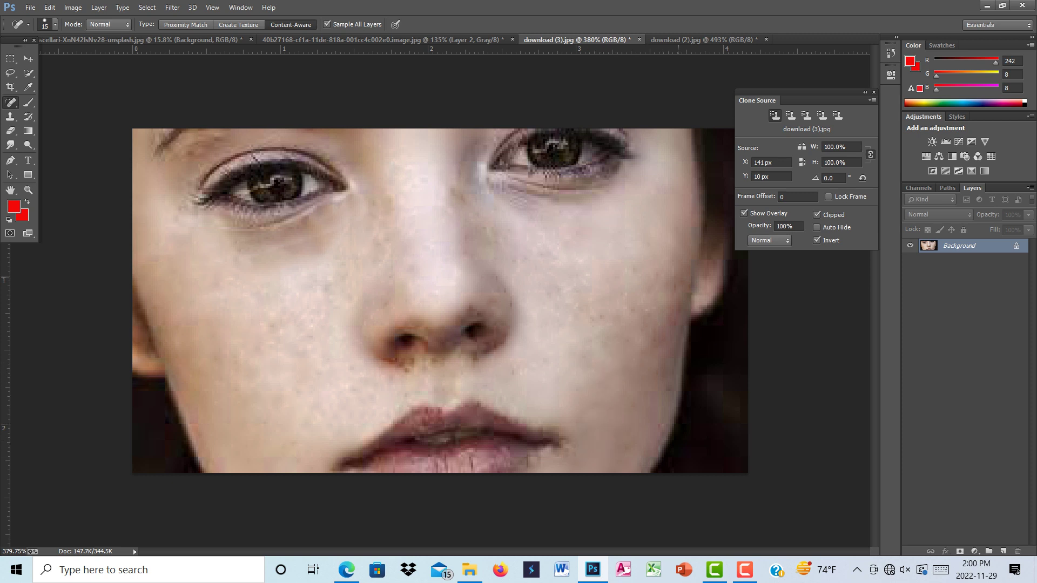
- Heal the freckles along the outer edge of the right cheek below the ear, undoing a stroke and repainting it
left_click(679, 281)
left_click_drag(685, 237, 658, 408)
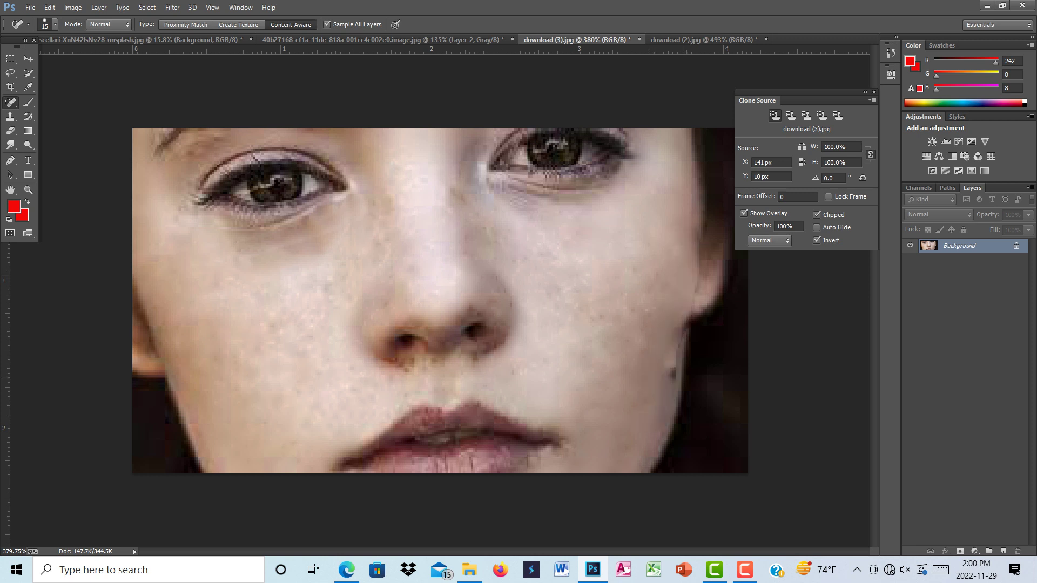
left_click_drag(667, 364, 663, 416)
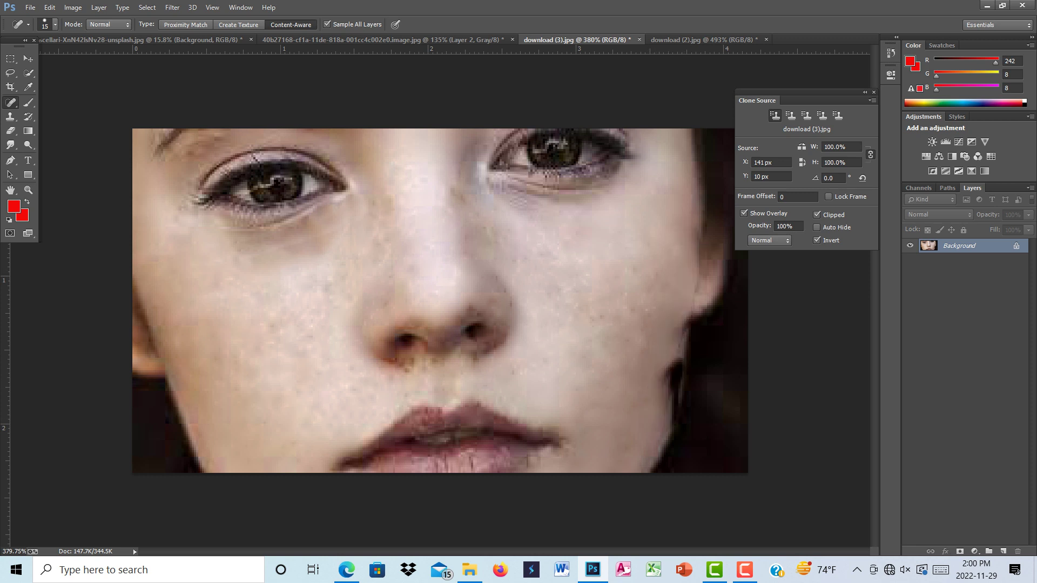
key("ctrl+z")
left_click_drag(685, 233, 672, 377)
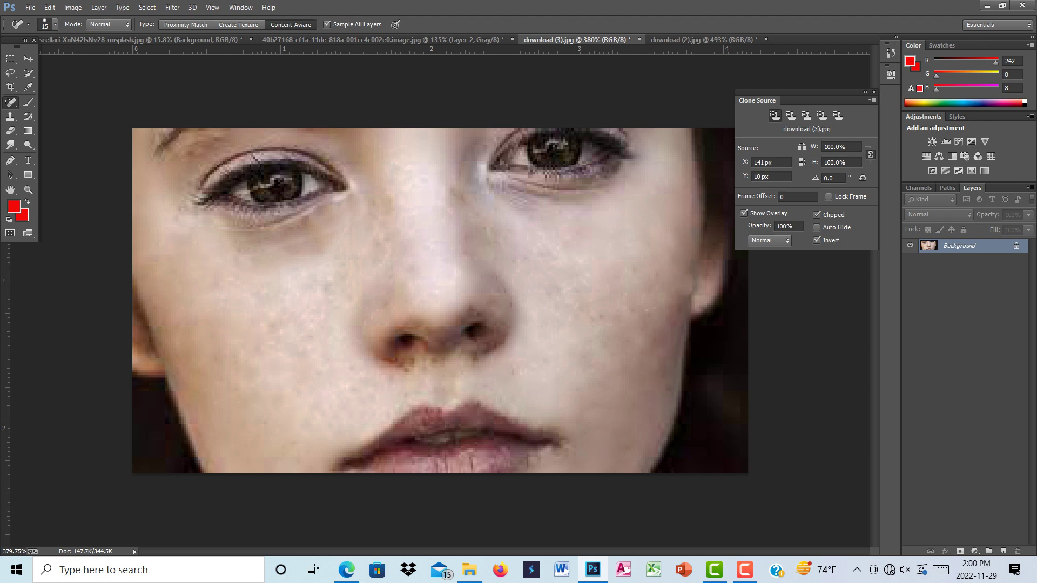
- Step back through the edit history of download (3).jpg to the original freckled face
key("ctrl+alt+z")
key("ctrl+alt+z")
key("ctrl+alt+z")
key("ctrl+alt+z")
key("ctrl+alt+z")
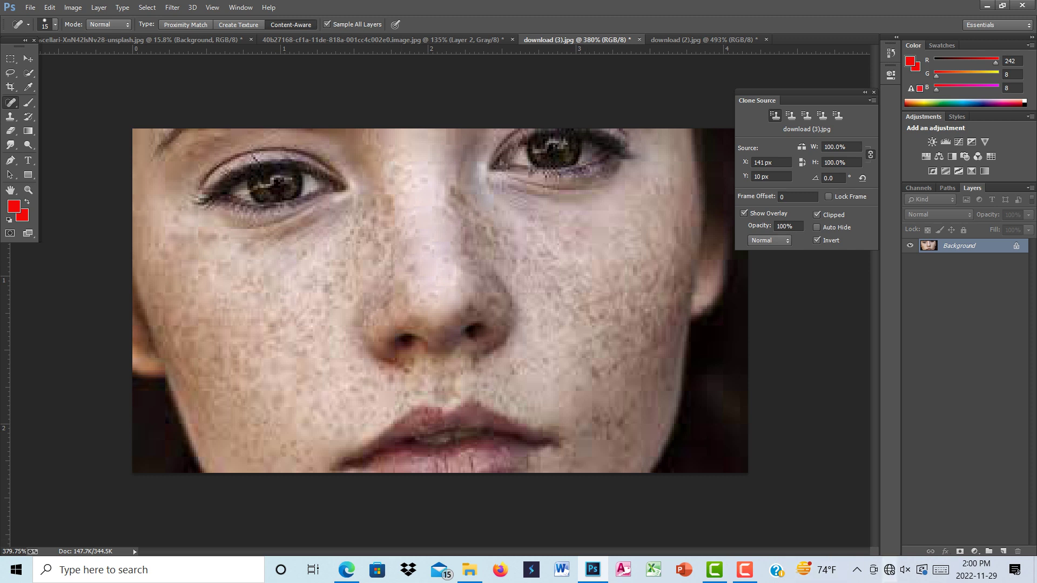
left_click(745, 570)
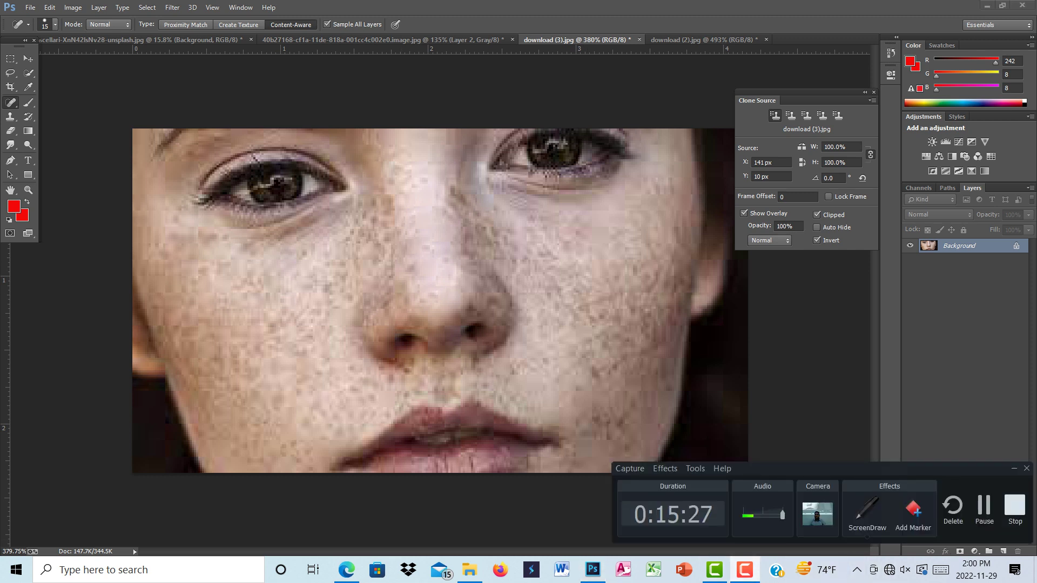